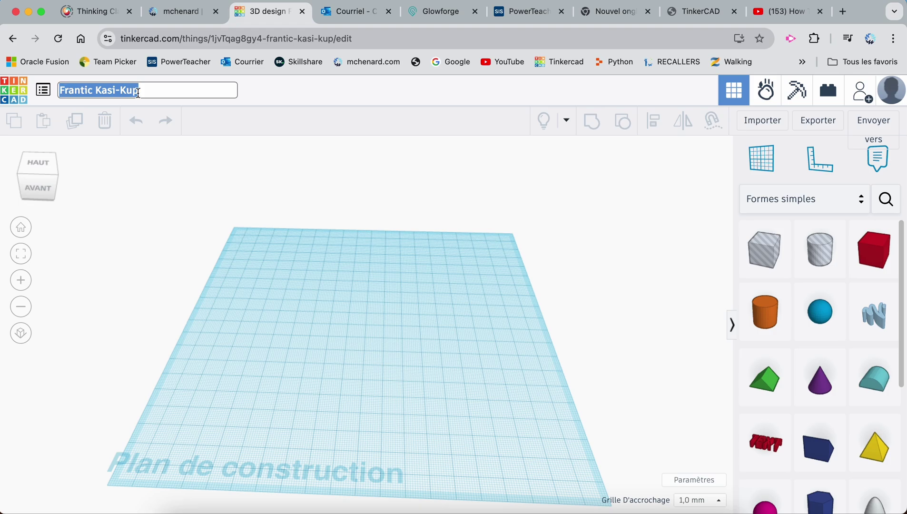
Enter 'Maison' as the new design title in place of Frantic Kasi-Kup
type("Maison")
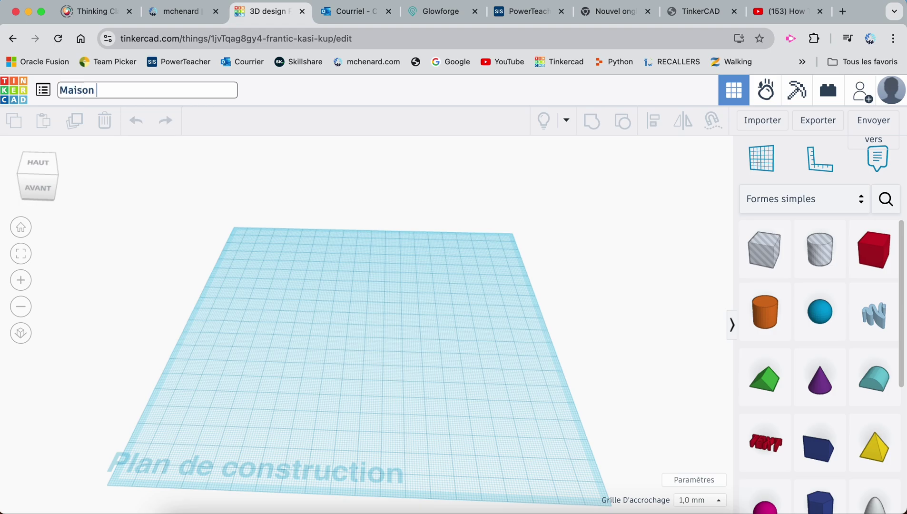
key("Return")
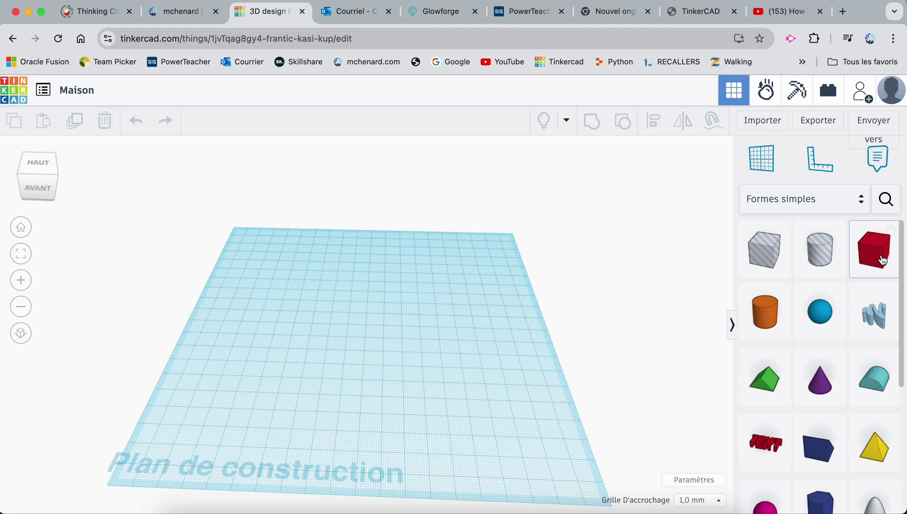
Place a red box on the workplane and set its footprint to 70 by 40
left_click_drag(876, 258, 281, 319)
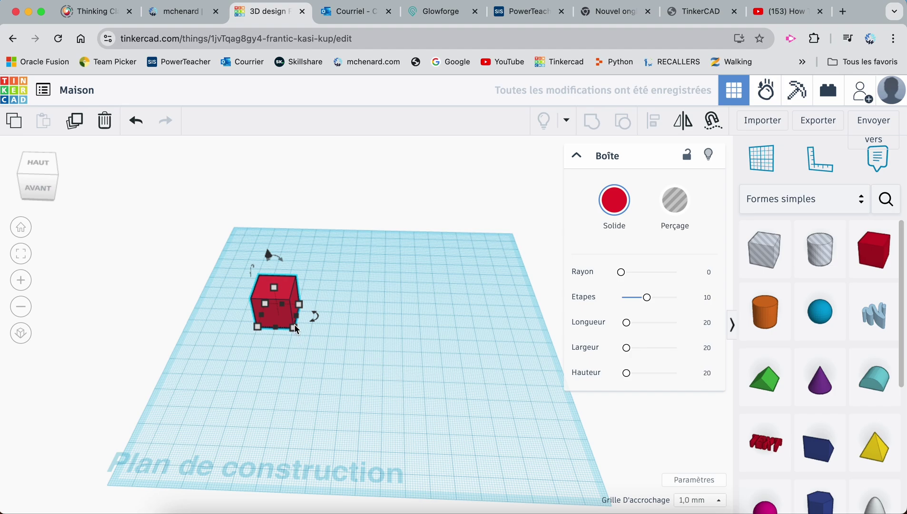
mouse_move(294, 328)
left_click(267, 373)
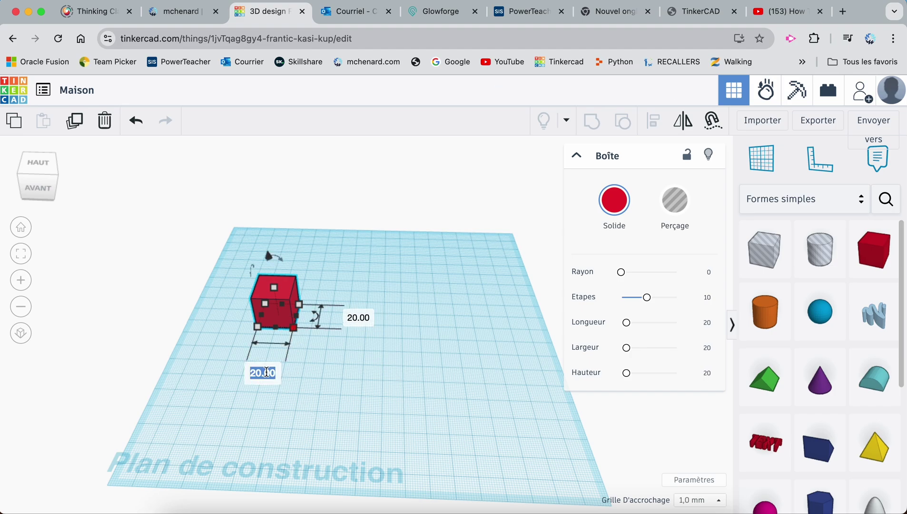
type("70")
key("Tab")
type("40")
key("Return")
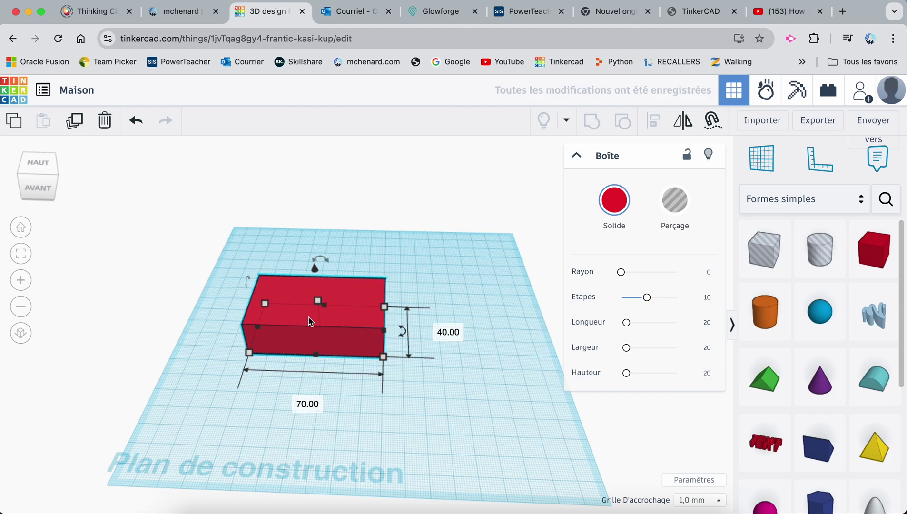
Set the box height to 35 and shift it slightly across the workplane
mouse_move(318, 301)
left_click(380, 314)
type("35")
key("Return")
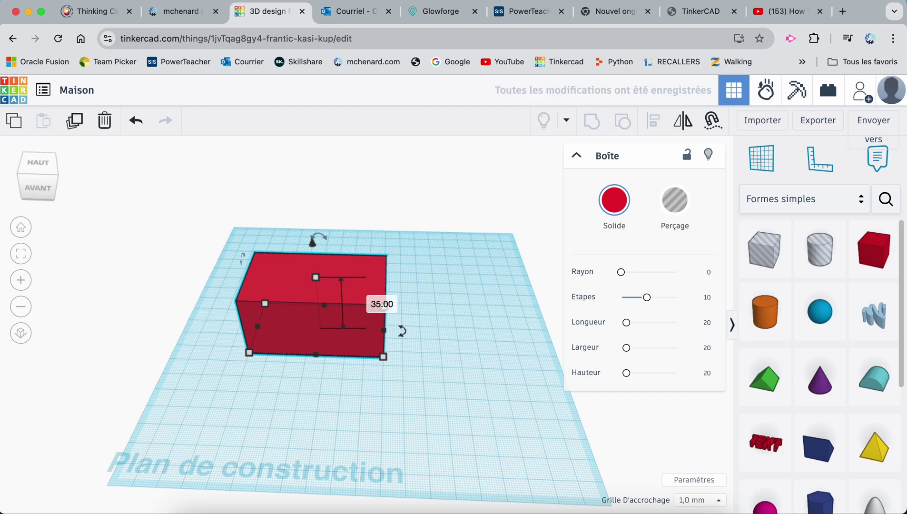
left_click(436, 323)
left_click_drag(345, 300, 278, 291)
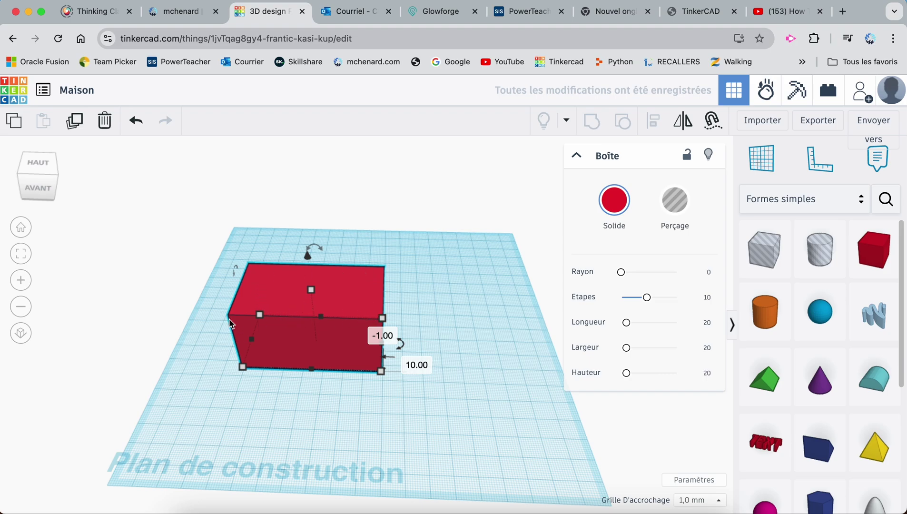
Duplicate the red box, lift the copy above it, and make it a hole
left_click(74, 123)
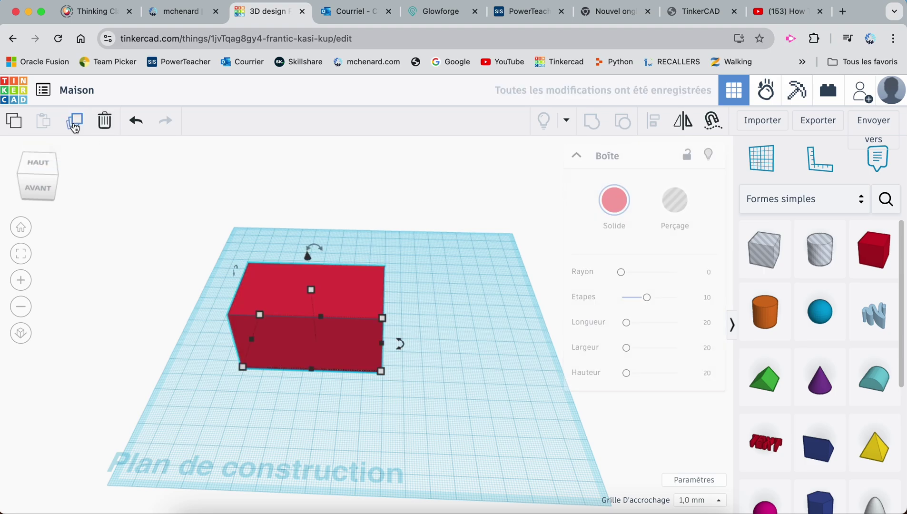
left_click_drag(307, 259, 297, 170)
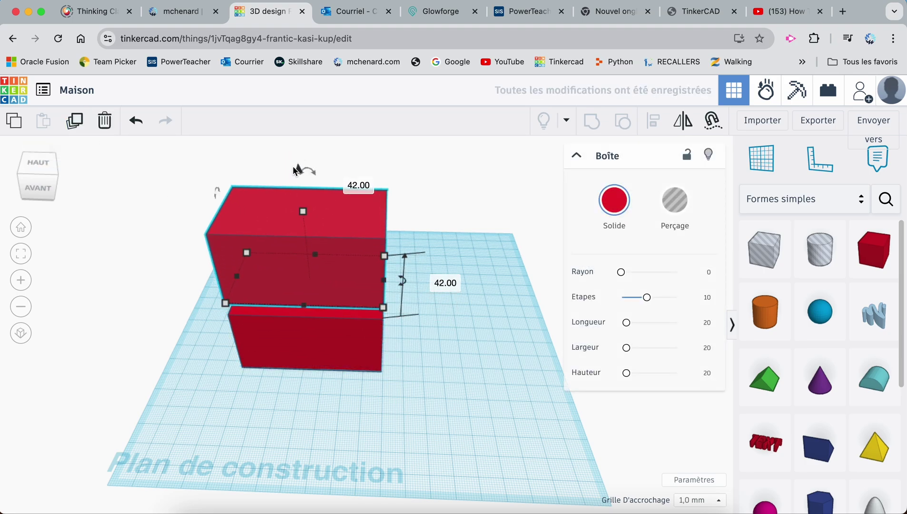
left_click(666, 208)
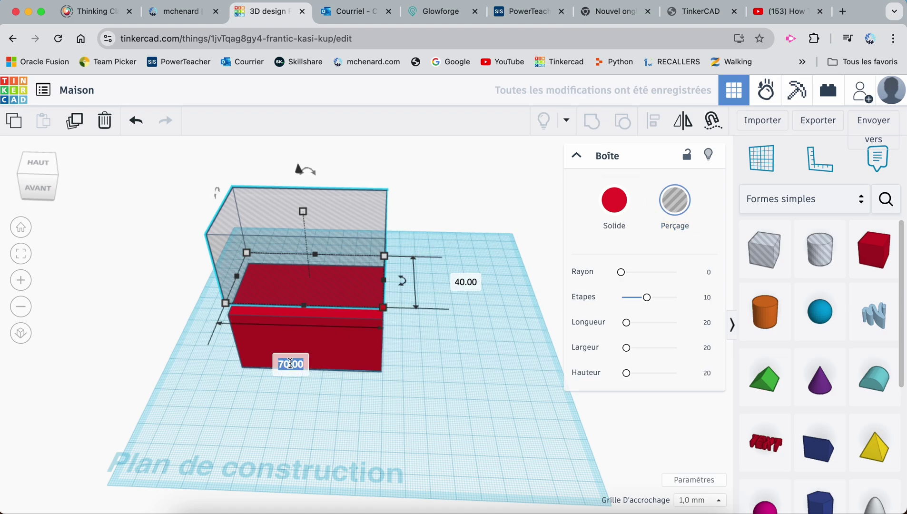
Resize the hole copy to 66 × 36 × 40 and select both boxes
key("Tab")
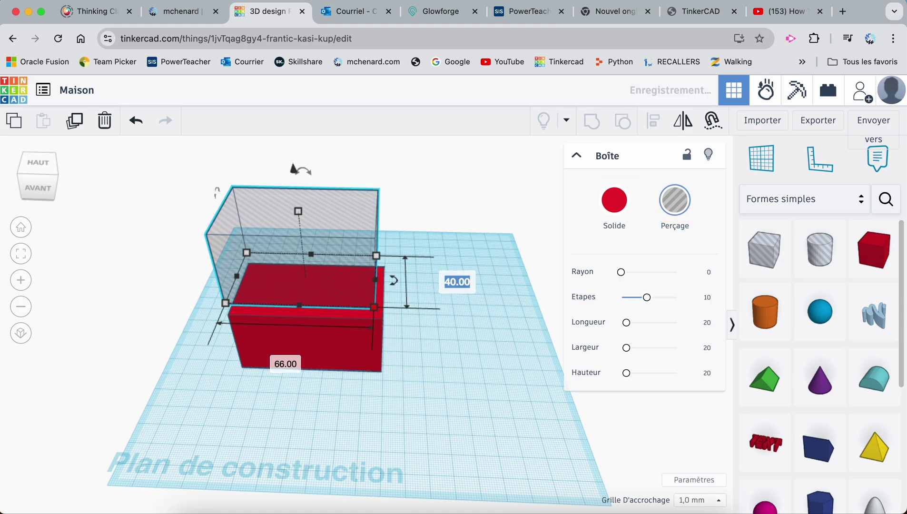
type("36")
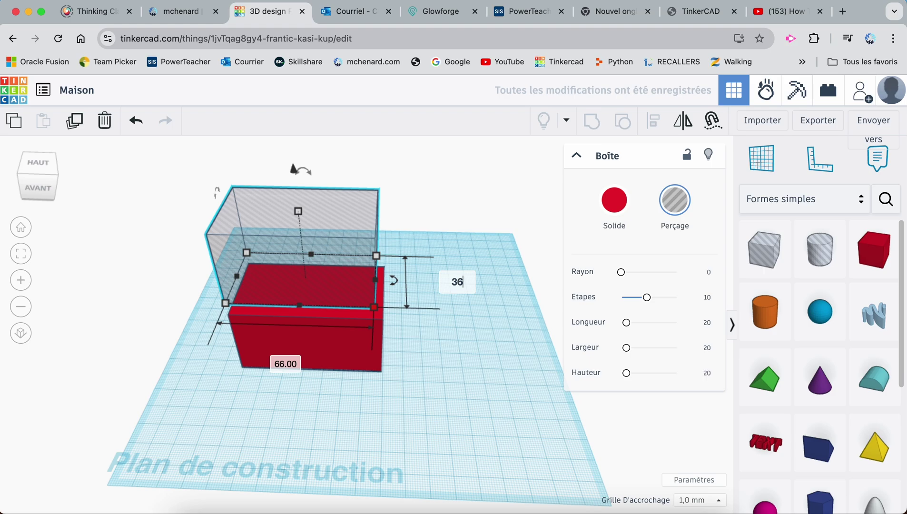
key("Return")
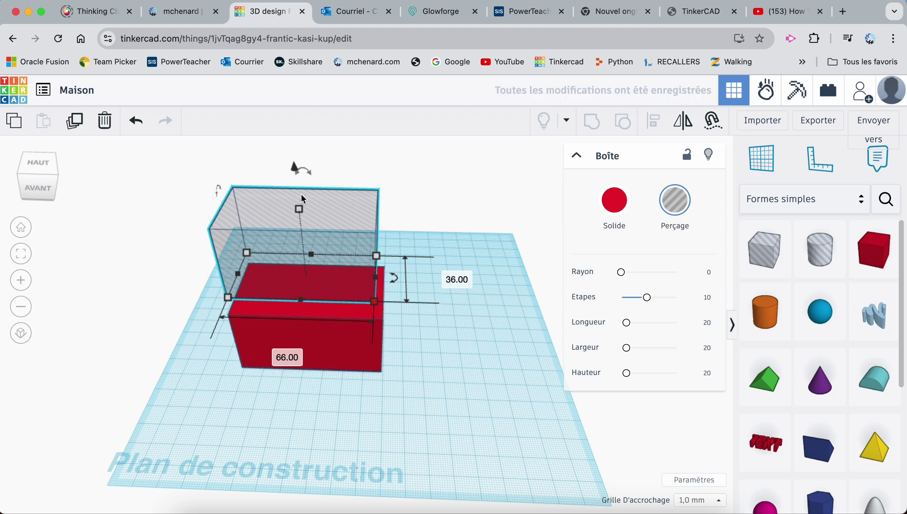
mouse_move(299, 209)
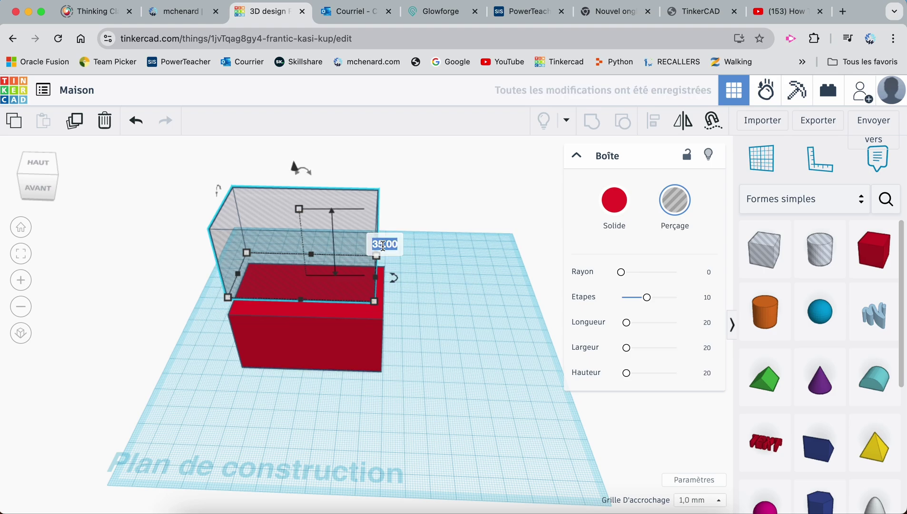
type("40")
key("Return")
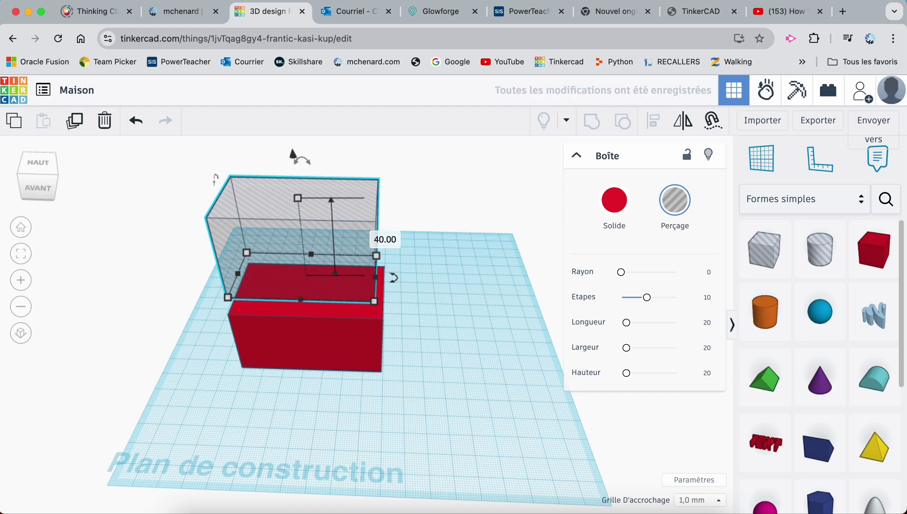
left_click(321, 326)
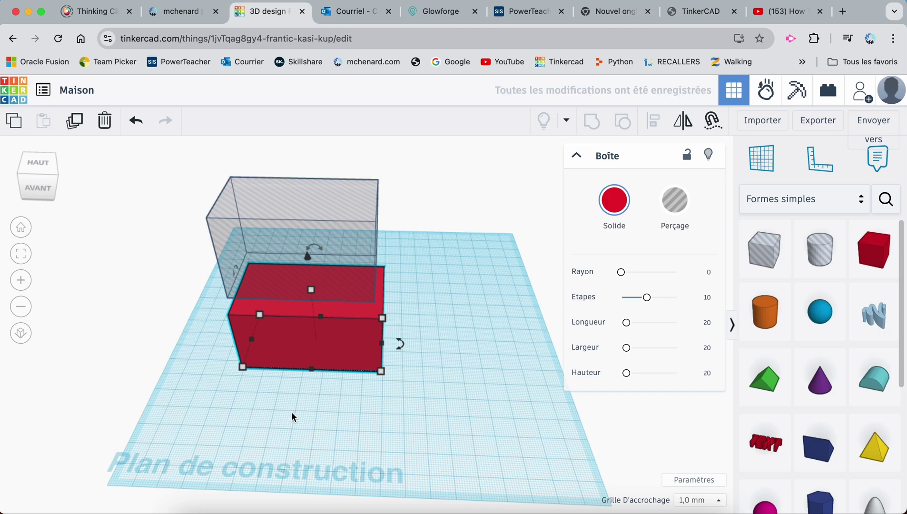
left_click(306, 226)
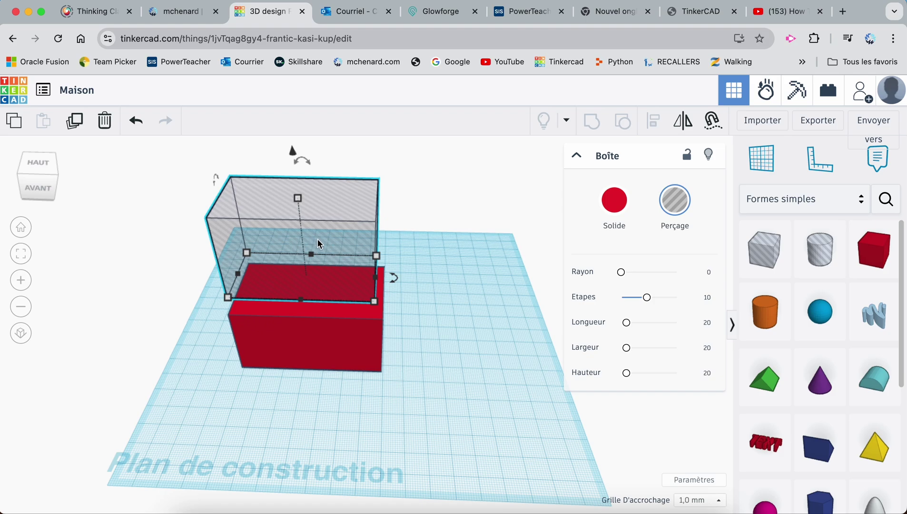
Drop the hole onto the workplane and center it with the red box on two axes
key("d")
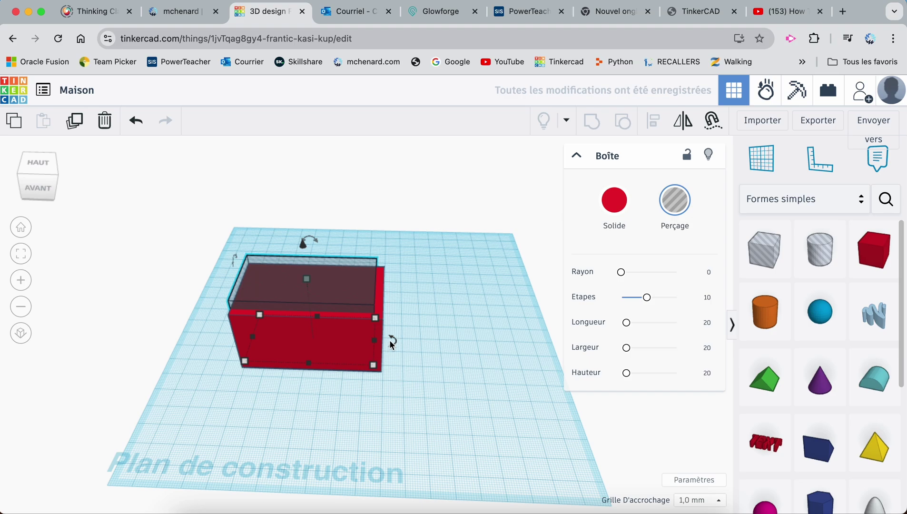
left_click_drag(416, 252, 278, 410)
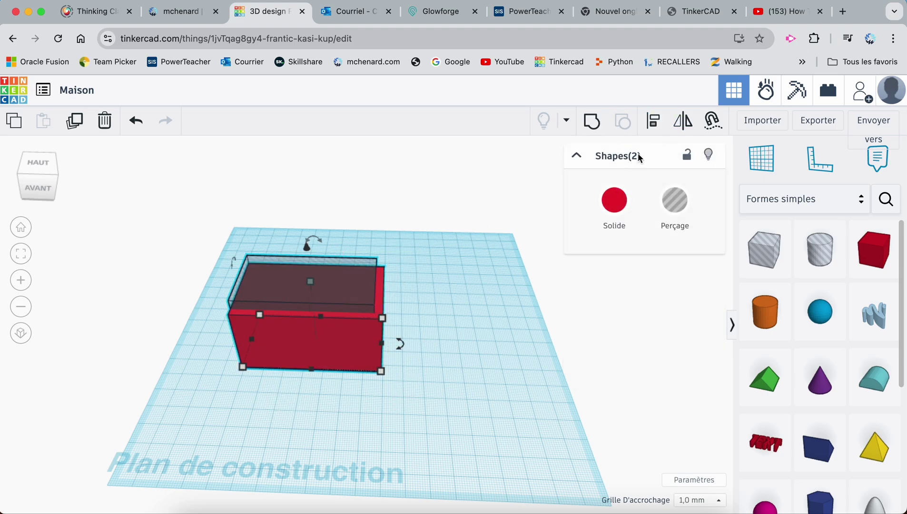
left_click(655, 123)
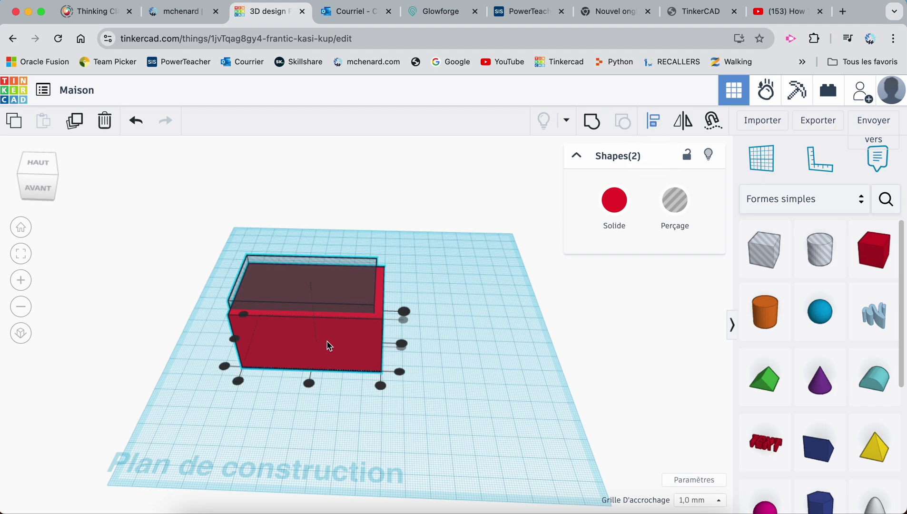
left_click(308, 382)
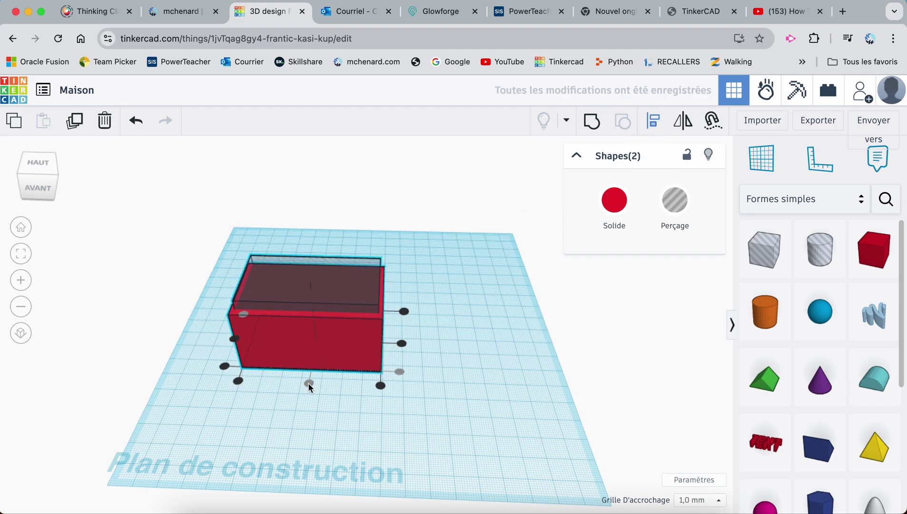
left_click(403, 342)
left_click(448, 327)
Reselect both shapes, center them along the long axis, and group them into a hollow shell
right_click_drag(448, 323, 259, 364)
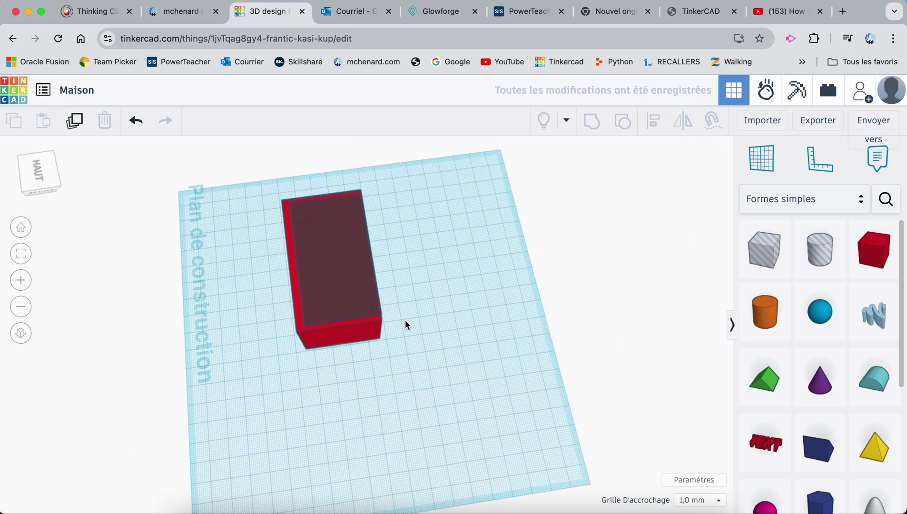
left_click_drag(405, 286, 267, 397)
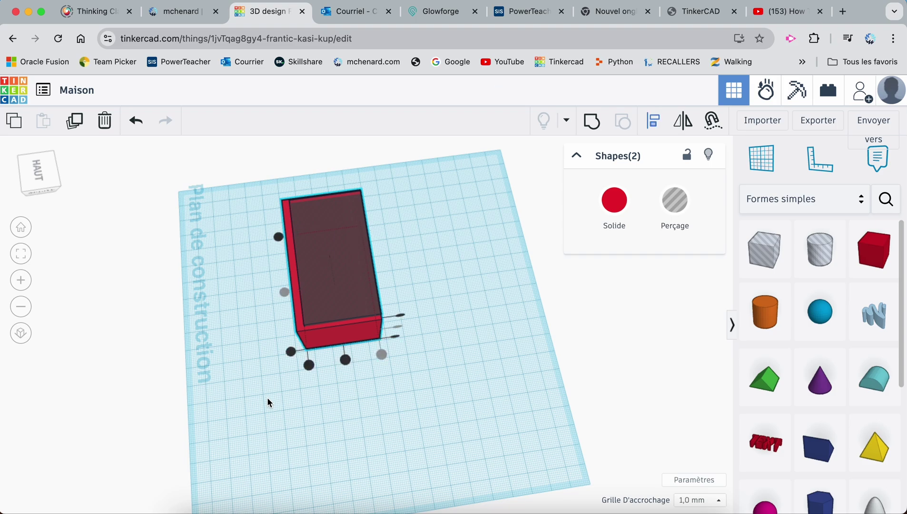
left_click(346, 362)
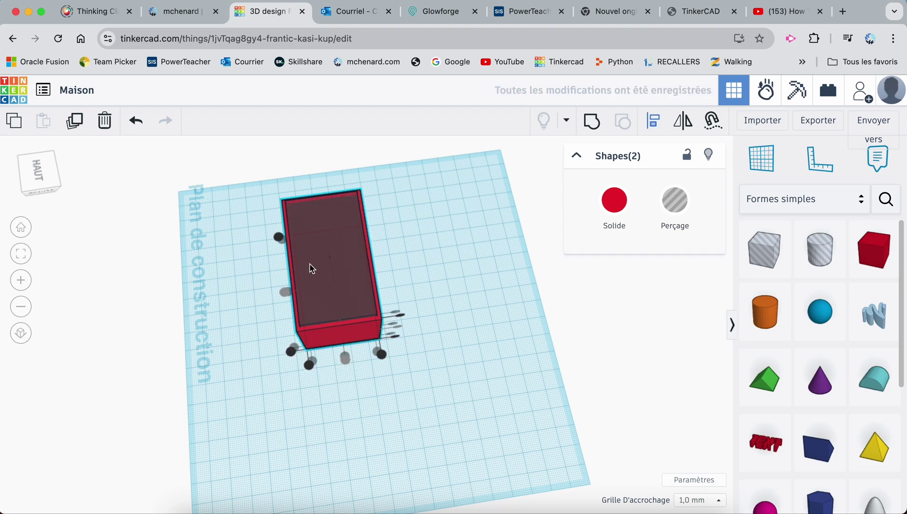
right_click_drag(412, 251, 472, 241)
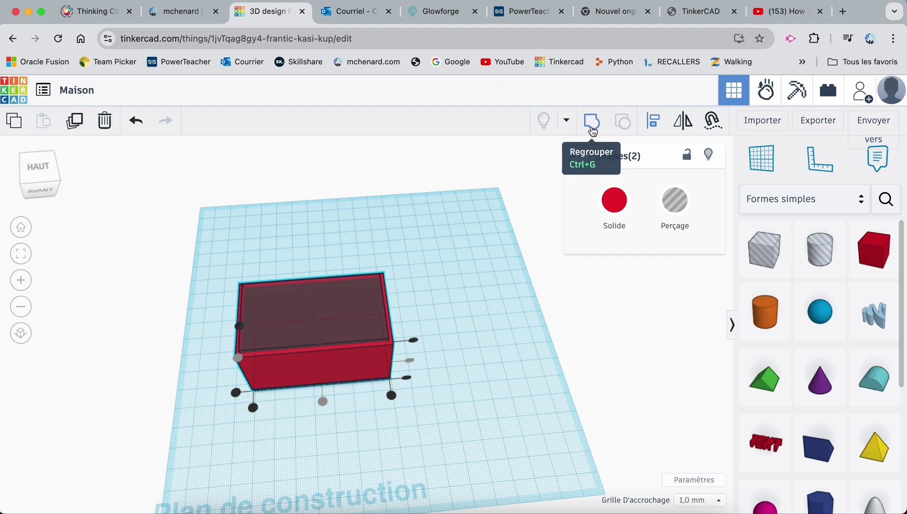
left_click(592, 132)
Select the hollow shell and pick brown from the Solid colour palette
left_click(422, 336)
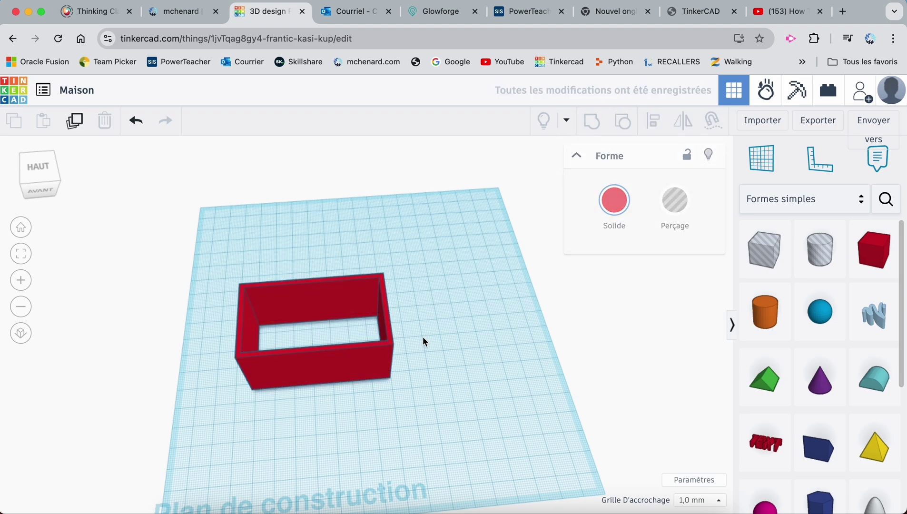
mouse_move(308, 332)
right_mouse_down()
mouse_move(308, 348)
mouse_move(311, 316)
right_mouse_up()
right_click_drag(352, 392, 324, 310)
left_click(323, 307)
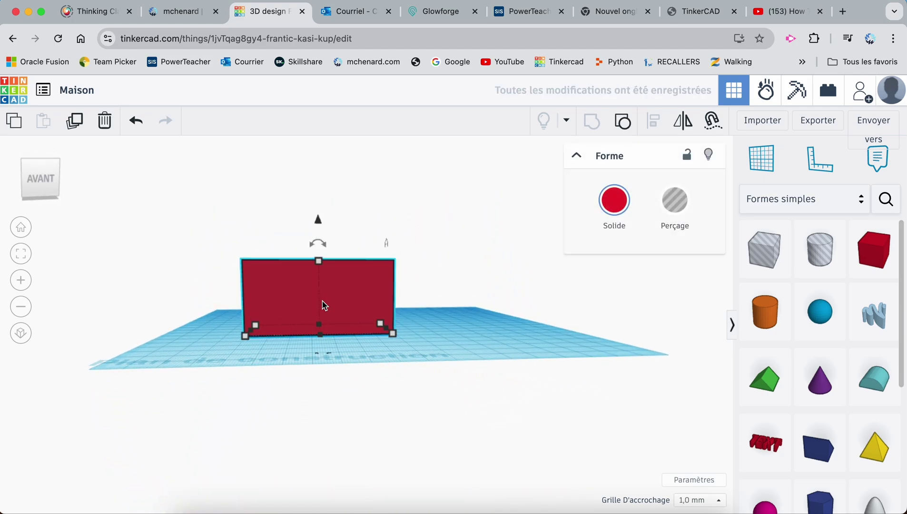
left_click(416, 333)
right_click_drag(429, 335, 423, 380)
left_click(321, 330)
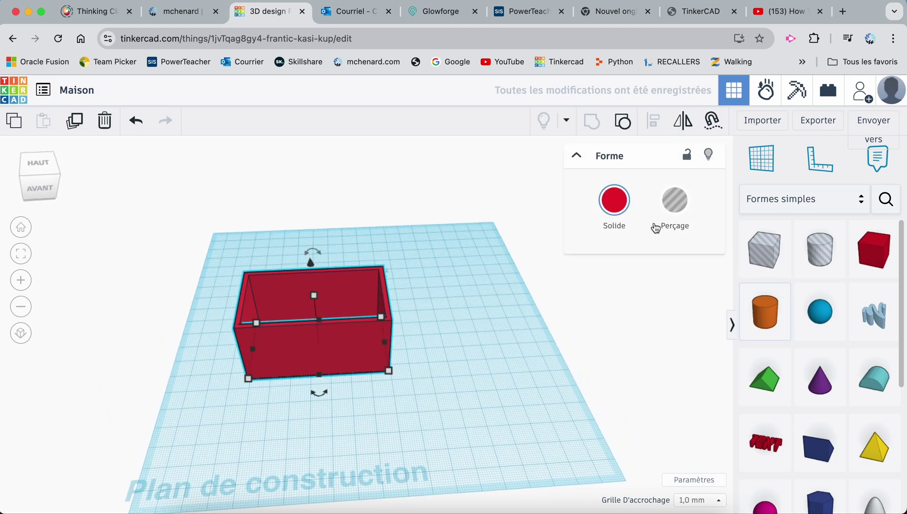
left_click(614, 200)
left_click(680, 363)
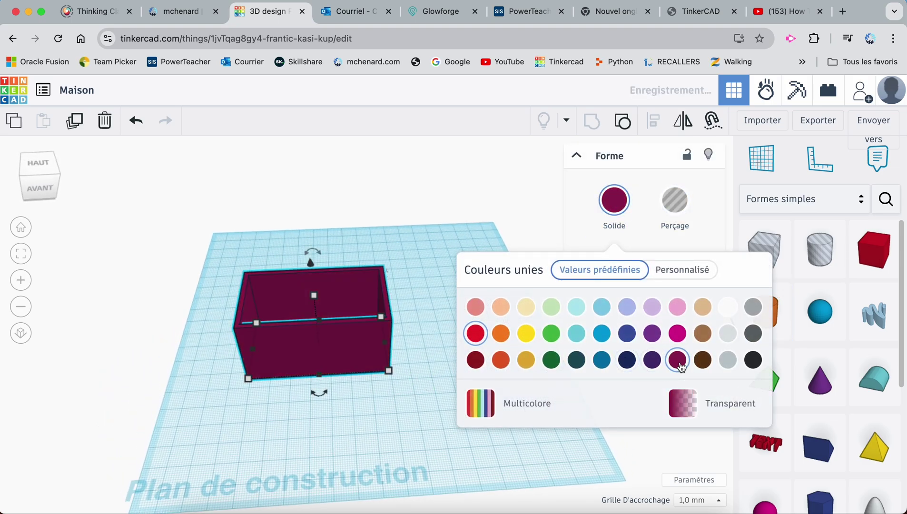
left_click(702, 361)
left_click(291, 198)
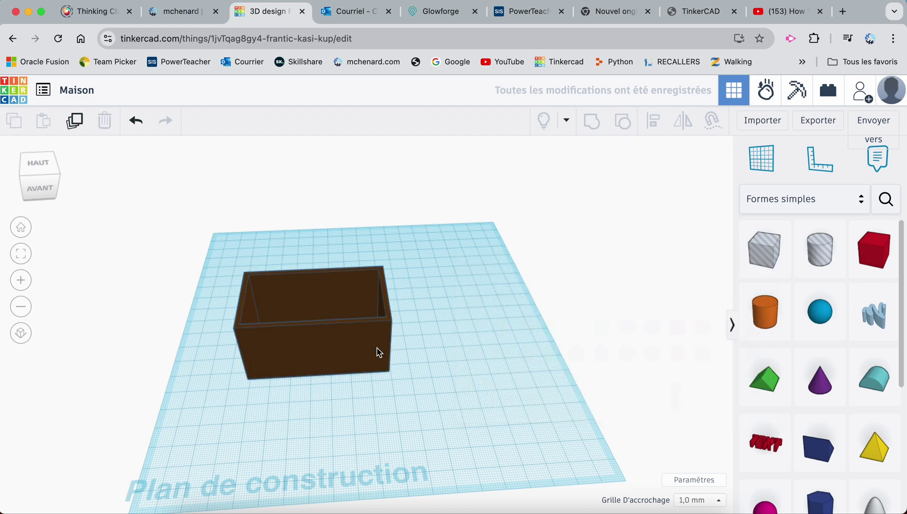
right_click_drag(425, 387, 314, 316)
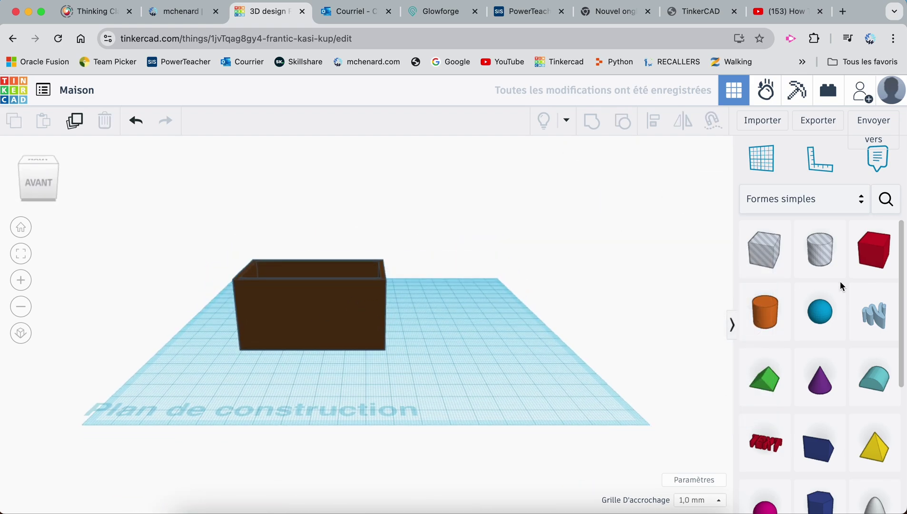
Place a hole box on the workplane sized 10 wide and 15 tall
left_click(758, 260)
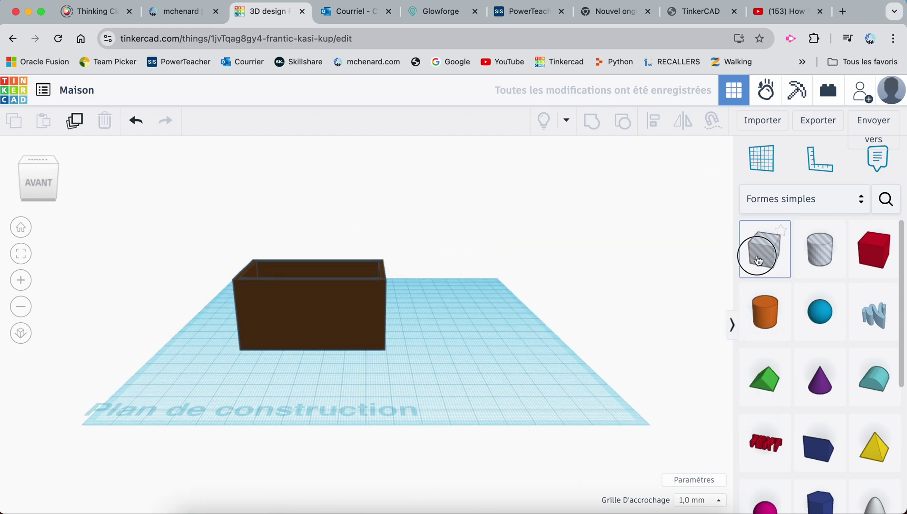
left_click(431, 392)
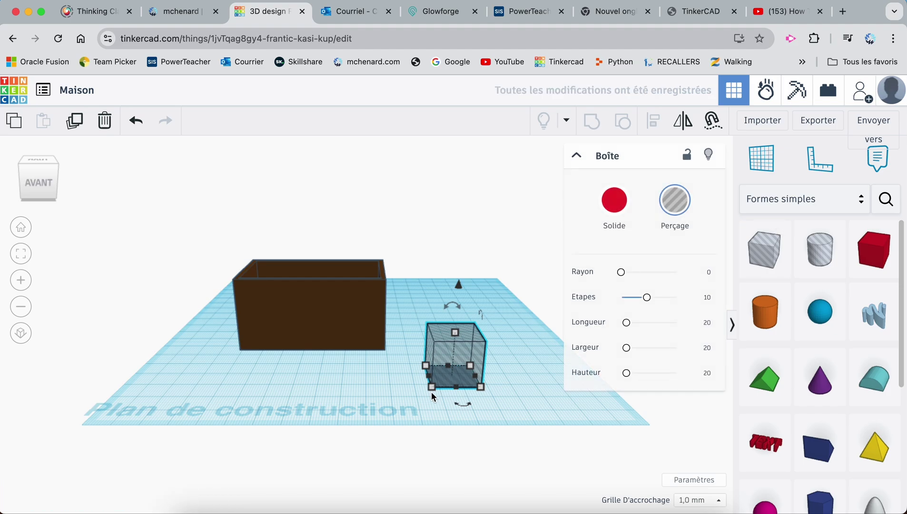
mouse_move(432, 388)
left_click(473, 428)
type("1")
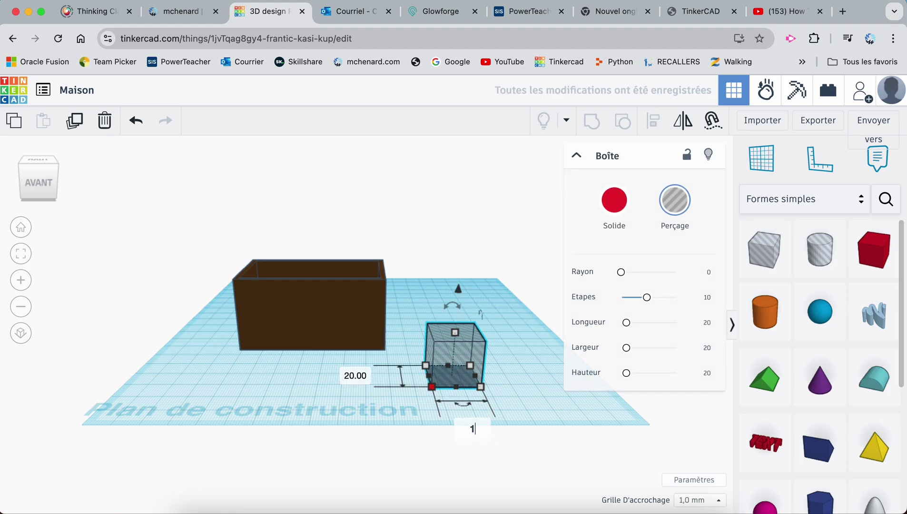
key("Return")
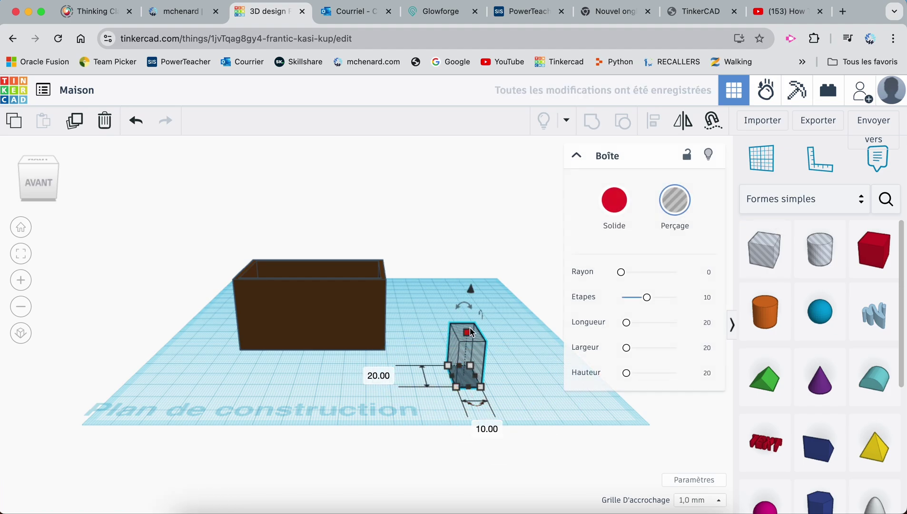
mouse_move(468, 333)
left_click(538, 354)
type("15")
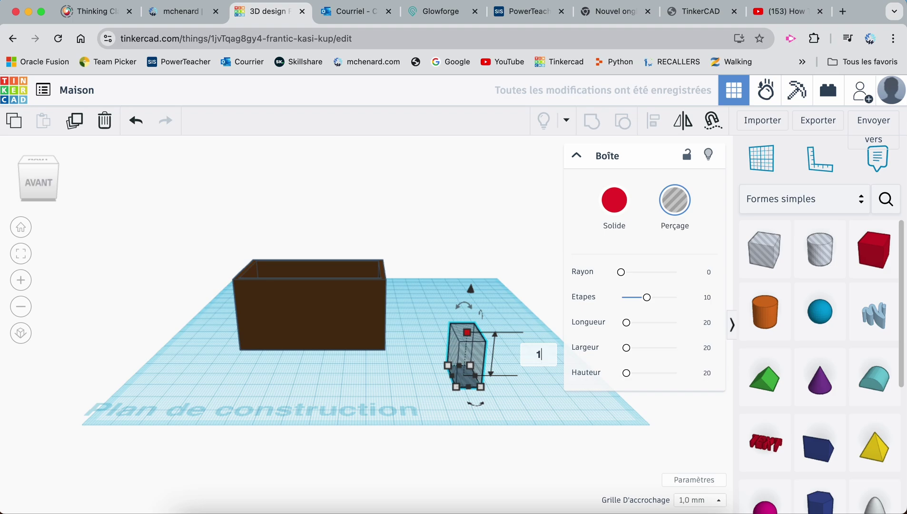
key("Return")
Align the hole box with the brown walls and nudge it into the front wall
right_click_drag(404, 373, 515, 373)
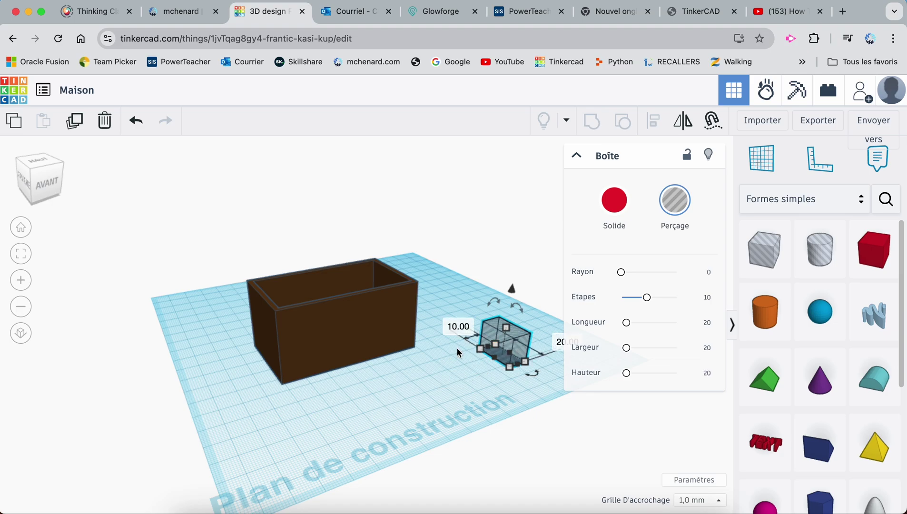
left_click(365, 313, "shift")
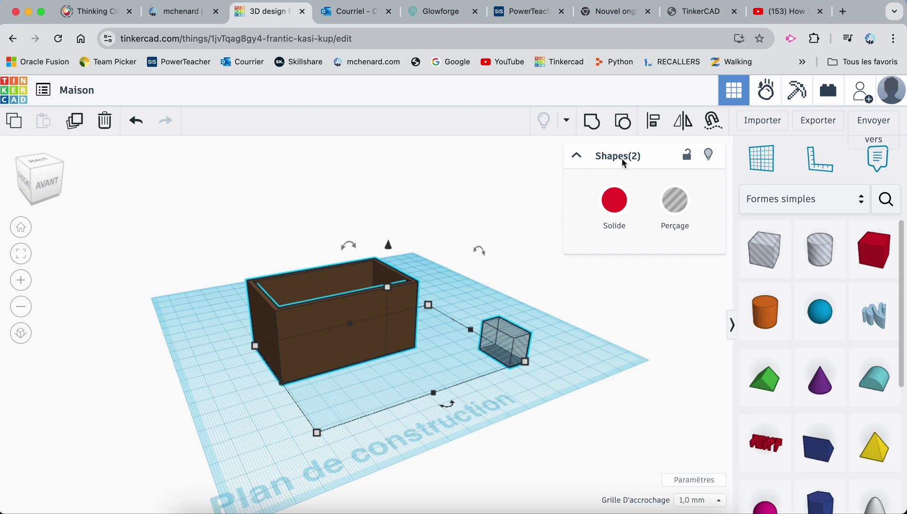
left_click(653, 120)
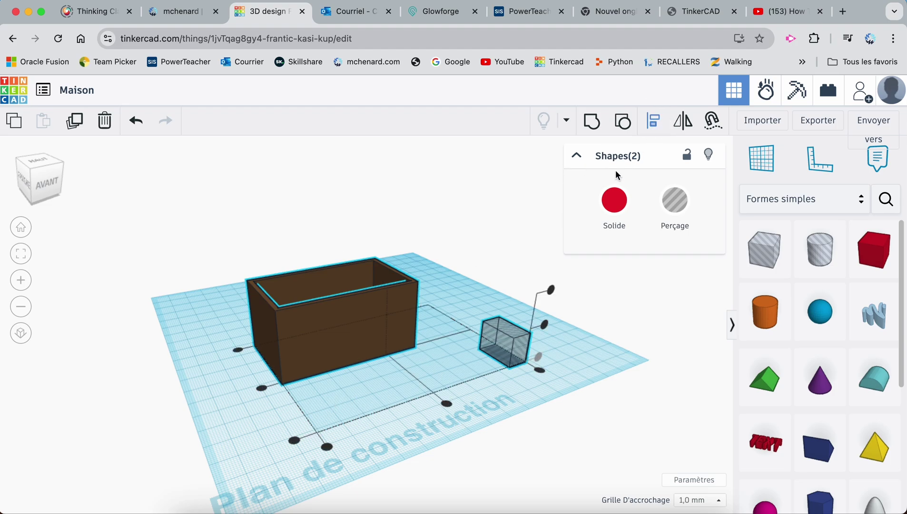
left_click(447, 403)
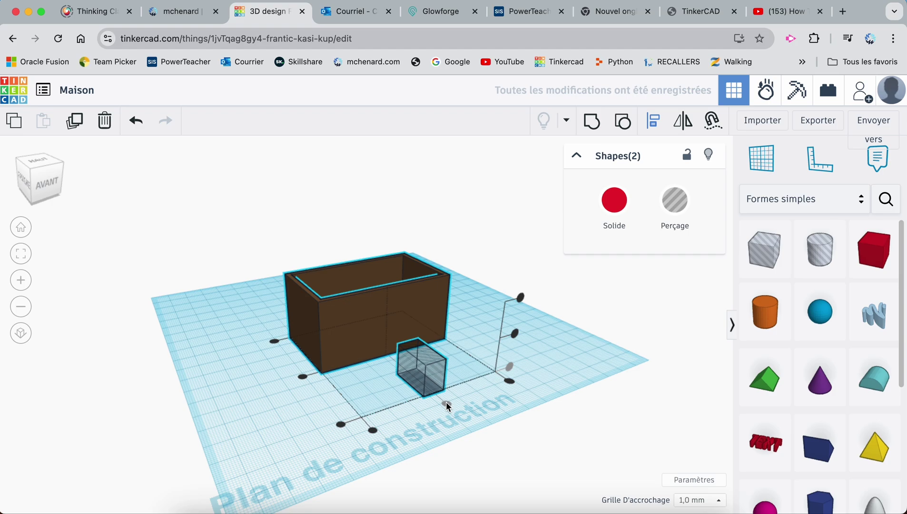
left_click(524, 345)
left_click(431, 374)
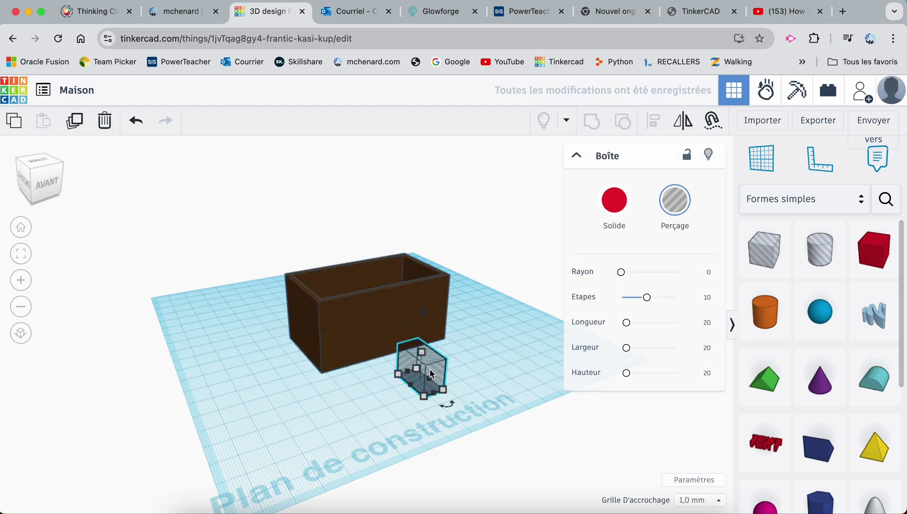
key("Up")
key("Up")
key("Up")
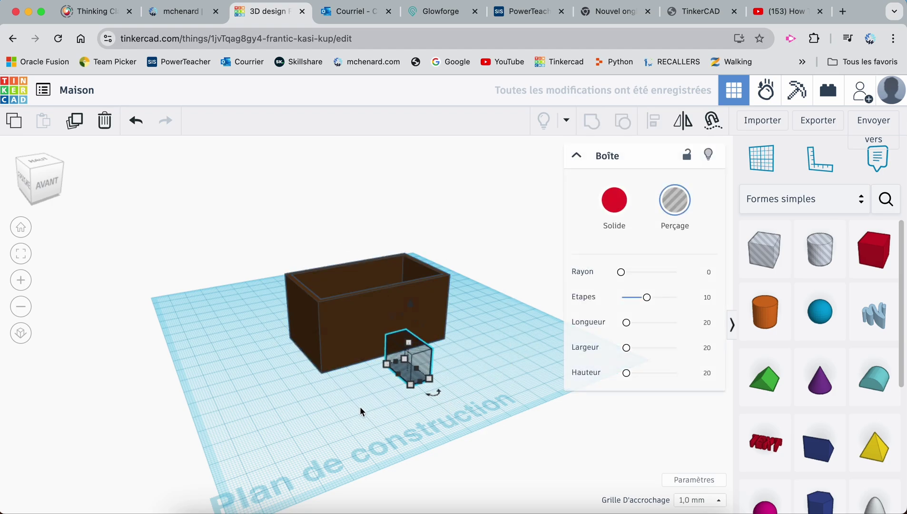
left_click(360, 412)
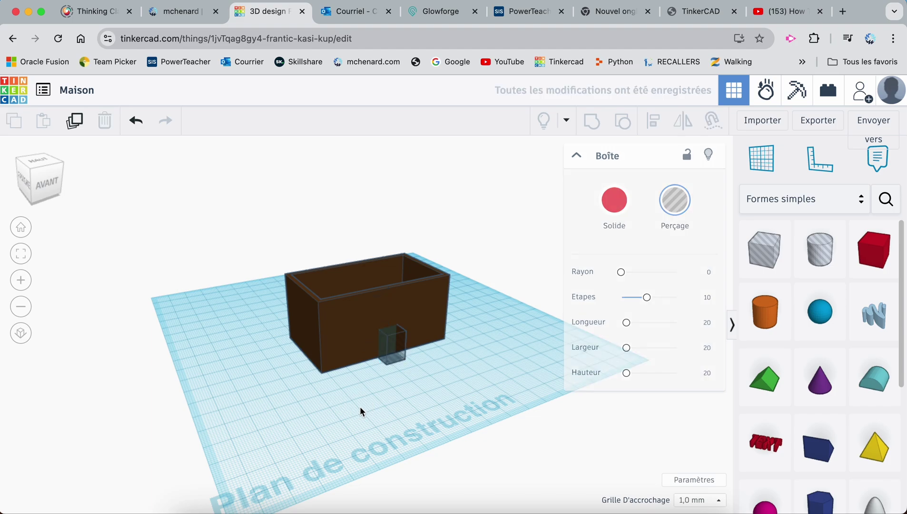
Group the door hole with the brown walls to cut the entrance
right_click_drag(377, 394, 525, 452)
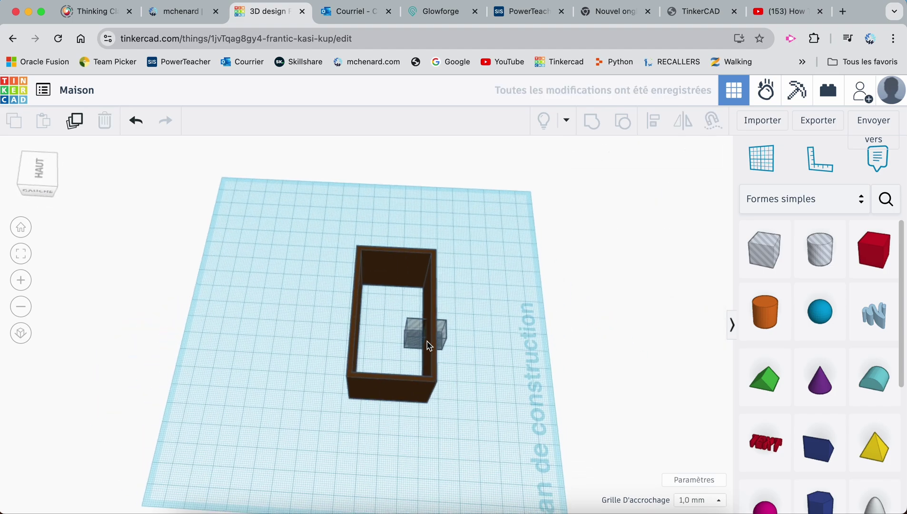
left_click(482, 379)
right_click_drag(482, 380, 394, 313)
left_click(394, 312)
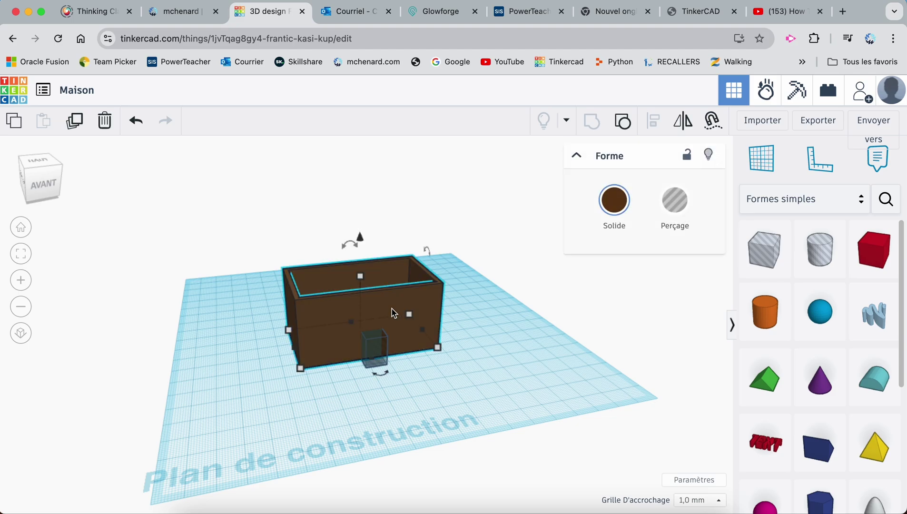
left_click(381, 357, "shift")
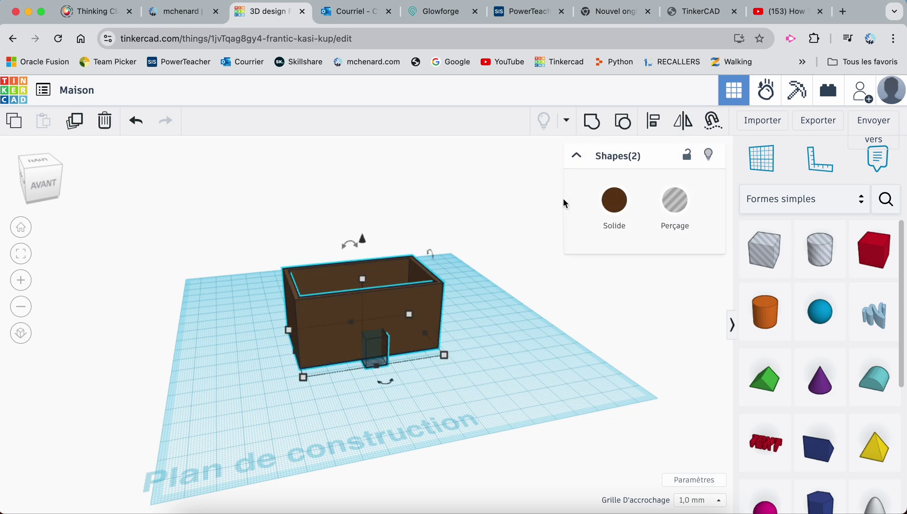
left_click(592, 122)
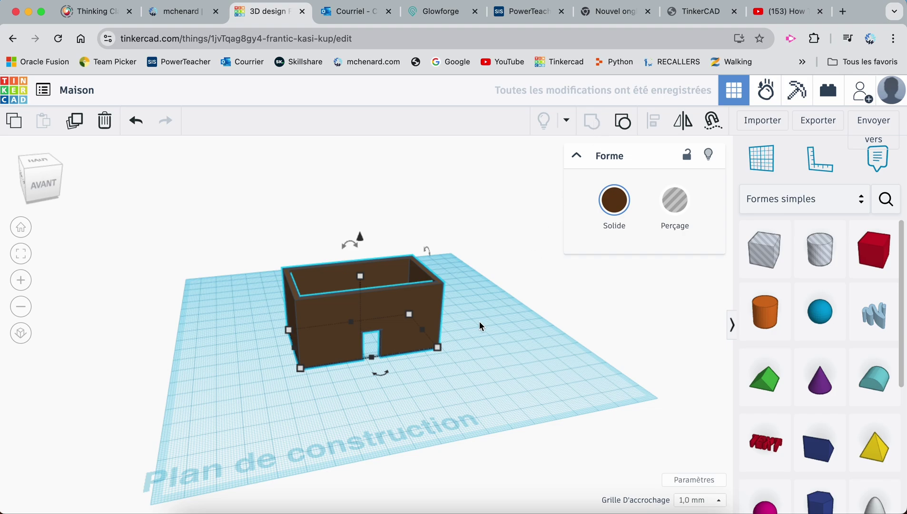
left_click(450, 368)
Place a new solid box beside the house with 10 mm and 15 mm dimensions
right_click_drag(388, 349, 353, 362)
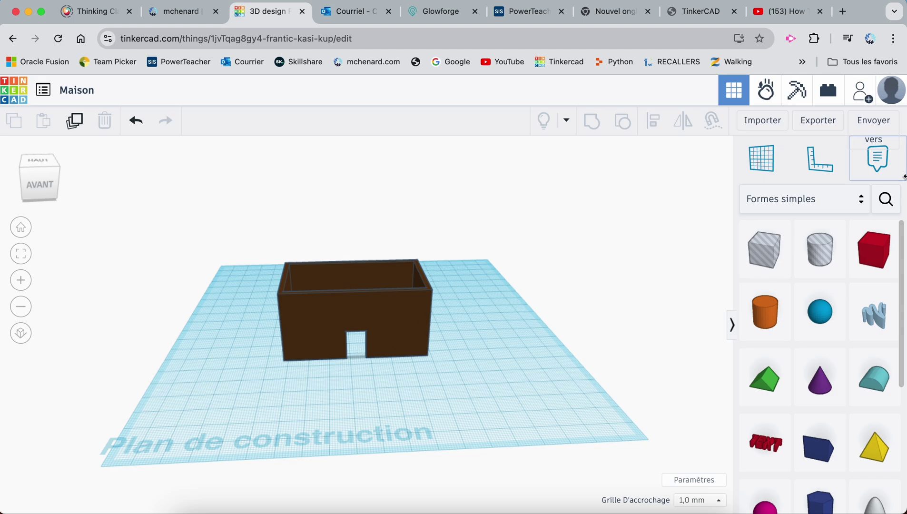
left_click_drag(878, 259, 494, 405)
mouse_move(475, 422)
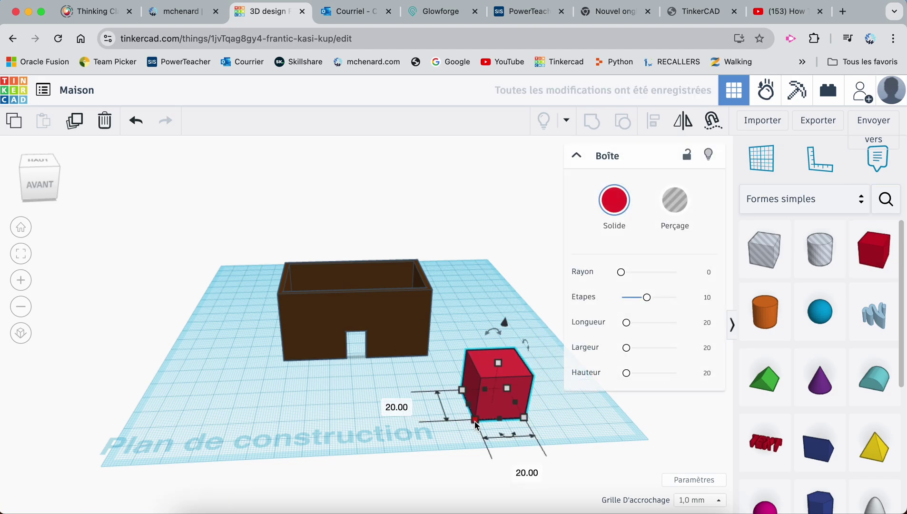
type("10")
key("Return")
type("15")
key("Return")
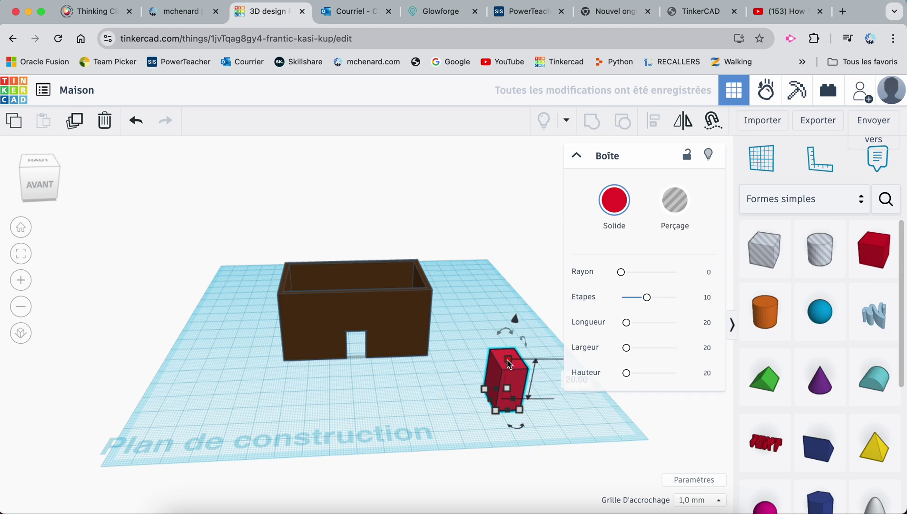
Thin the box to a 2 mm slab, 10 wide and 15 tall
middle_click_drag(557, 405, 489, 406)
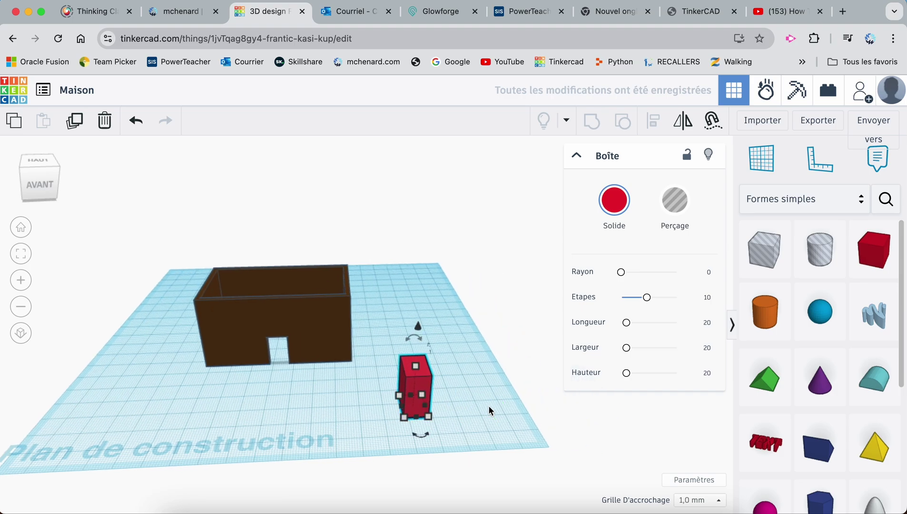
left_click(487, 385)
type("15")
key("Return")
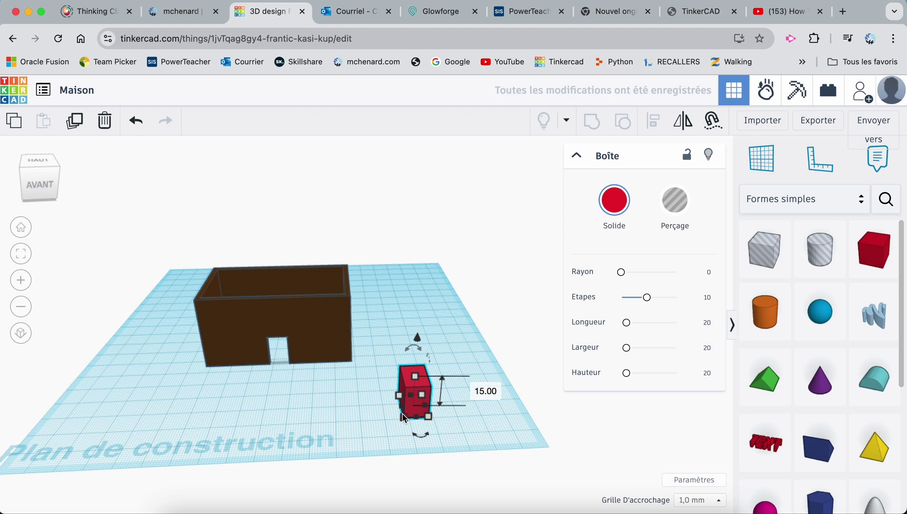
left_click(329, 408)
type("2")
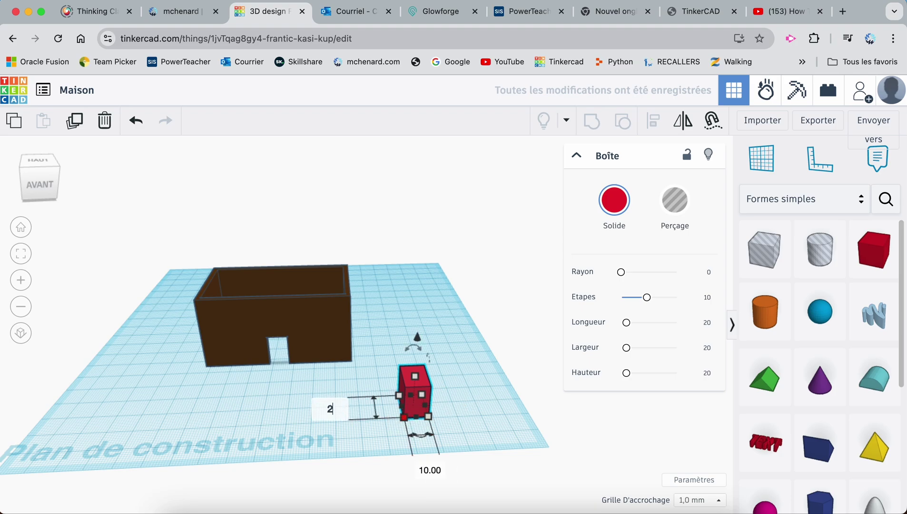
key("Return")
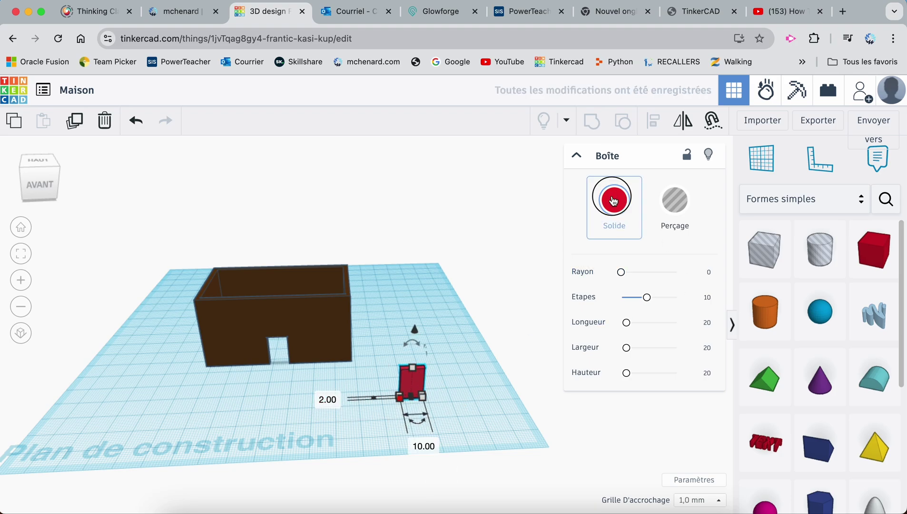
Colour the slab light tan and move it into the door opening
left_click(614, 200)
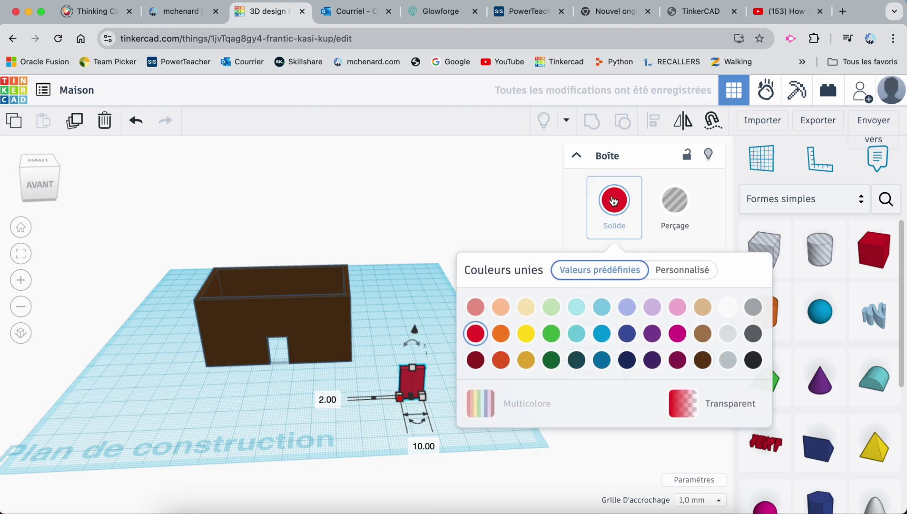
left_click(703, 306)
left_click(298, 409)
left_click_drag(407, 386, 276, 367)
right_click_drag(219, 378, 391, 453)
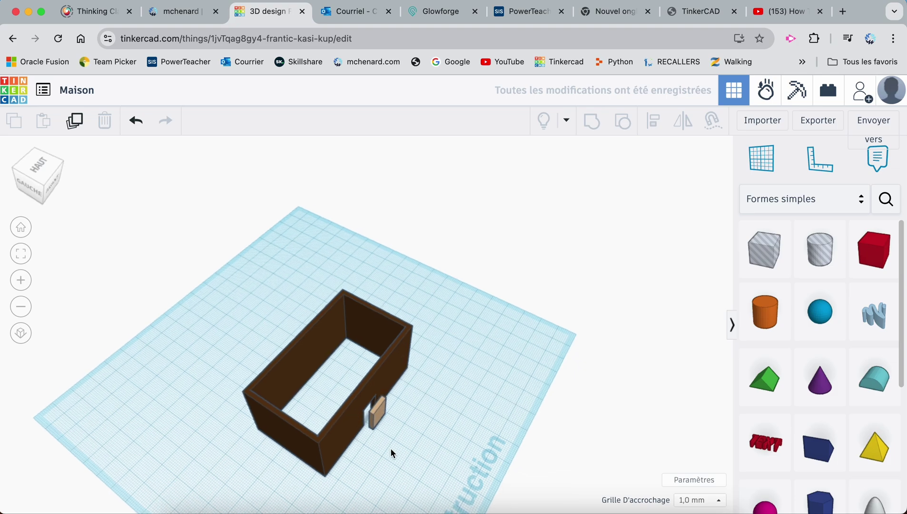
Align the door flush with the front face of the house walls
left_click(384, 387)
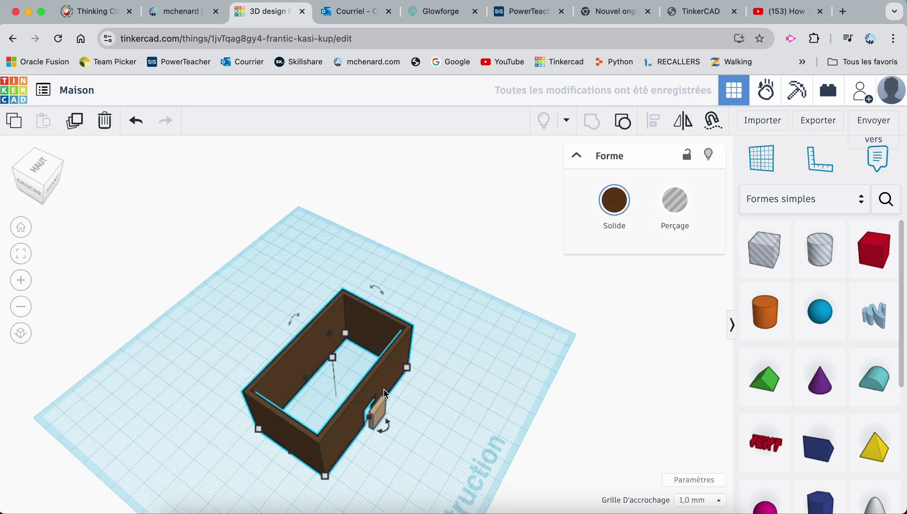
left_click(385, 410, "shift")
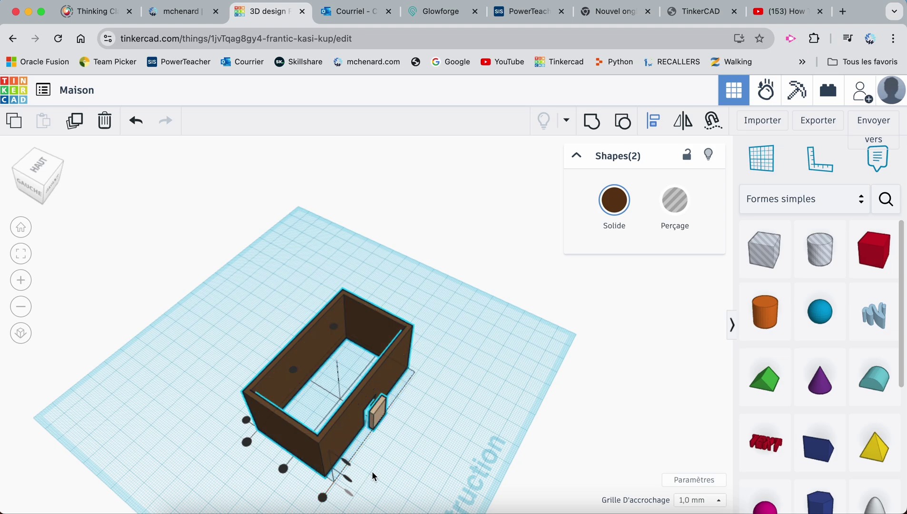
left_click(322, 498)
left_click(435, 437)
right_click_drag(435, 437, 303, 352)
scroll(296, 360, "down", 2)
scroll(296, 360, "up", 5)
scroll(296, 365, "up", 2)
scroll(309, 361, "up", 2)
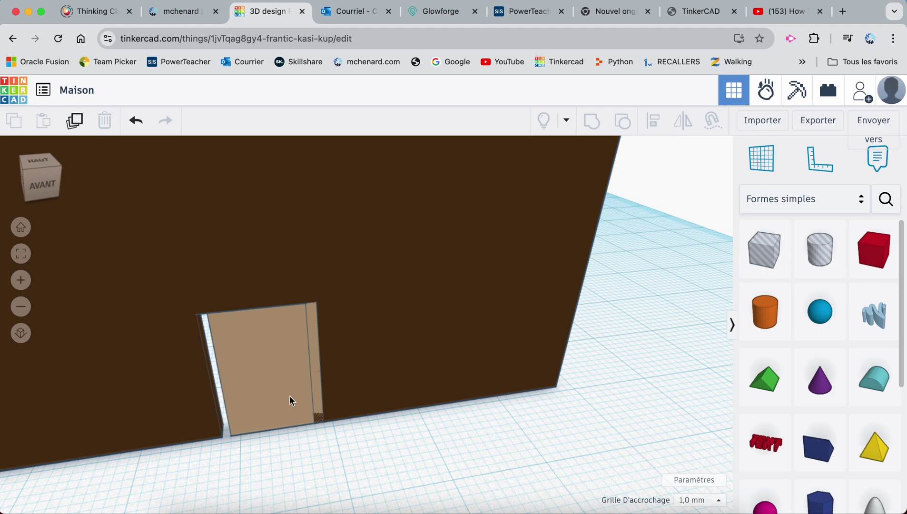
right_click_drag(325, 449, 300, 445)
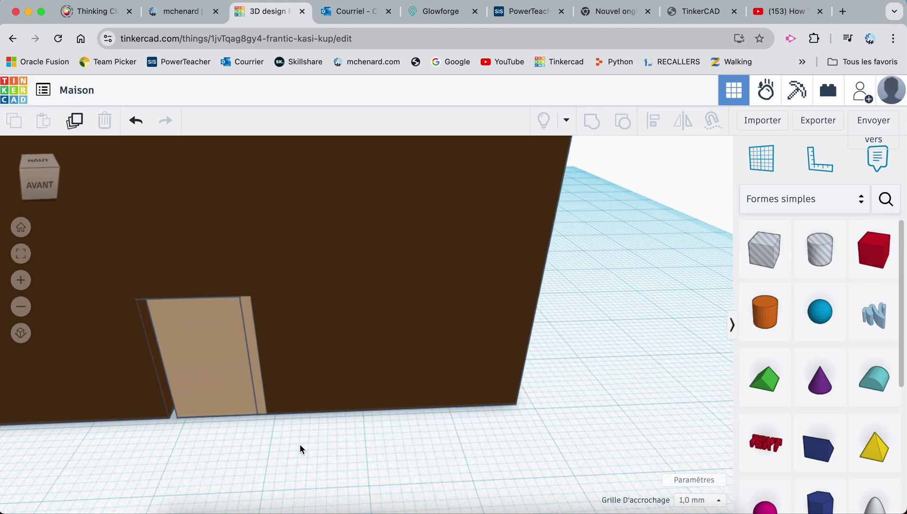
right_click_drag(237, 445, 259, 439)
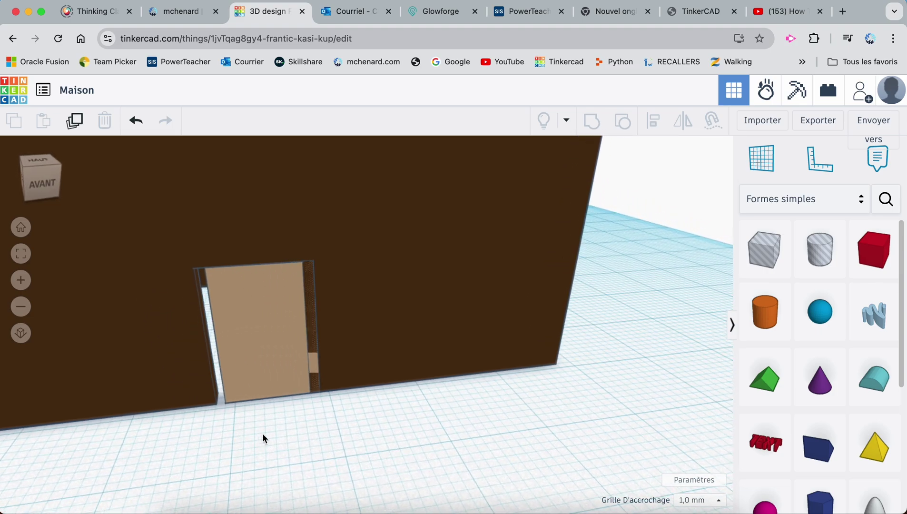
Place a new workplane on the house's wall face
left_click(760, 164)
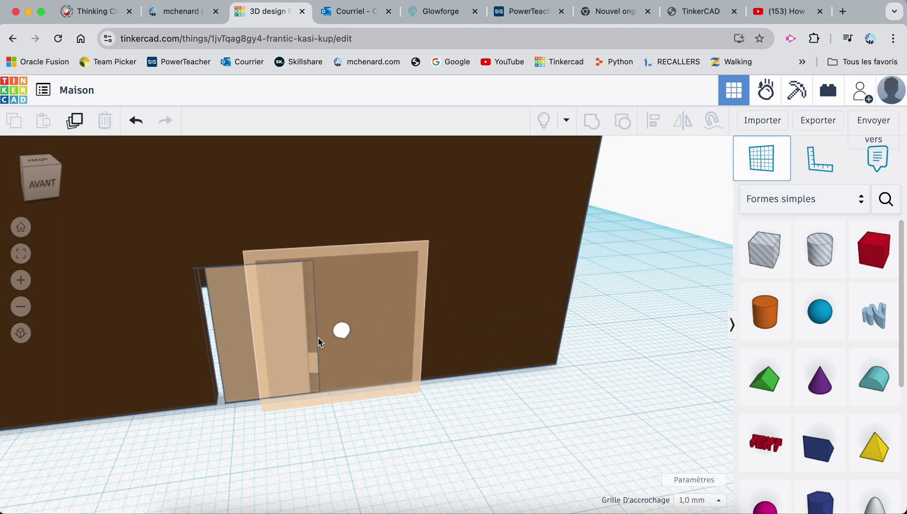
right_click_drag(215, 333, 89, 318)
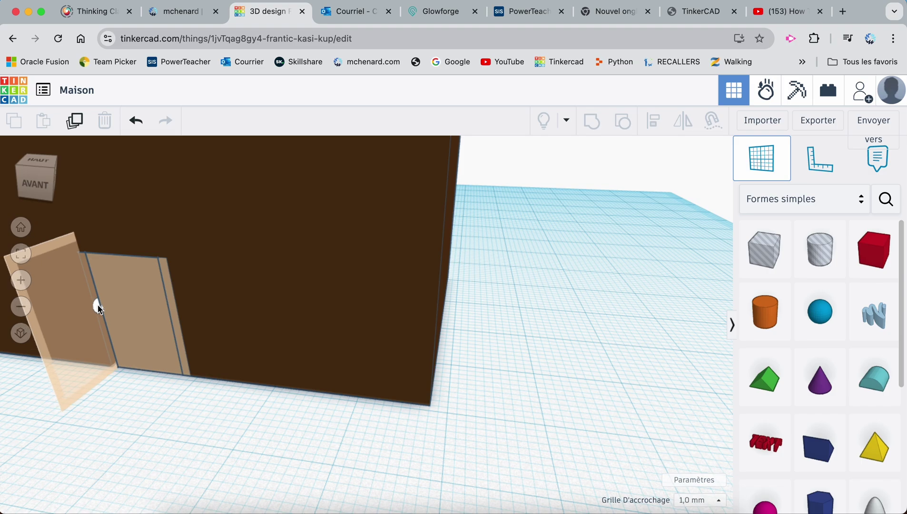
left_click(97, 305)
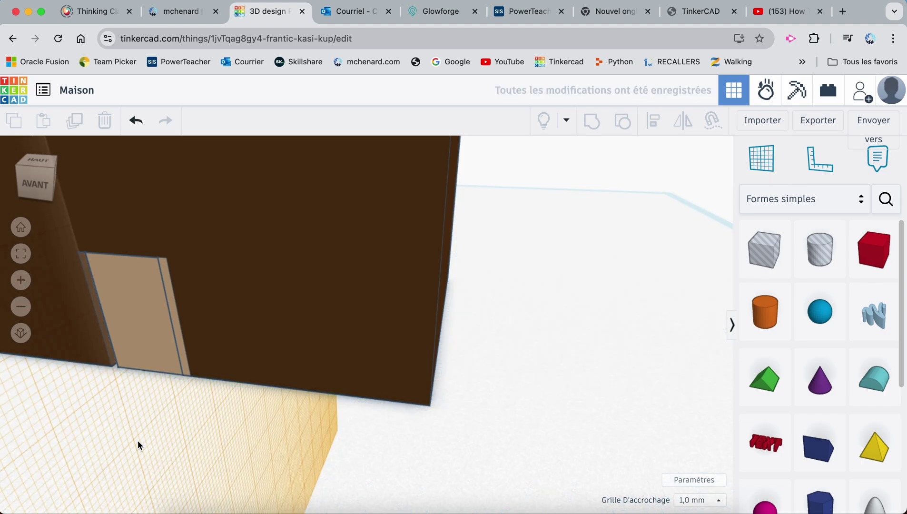
scroll(138, 445, "down", 5)
scroll(138, 445, "down", 1)
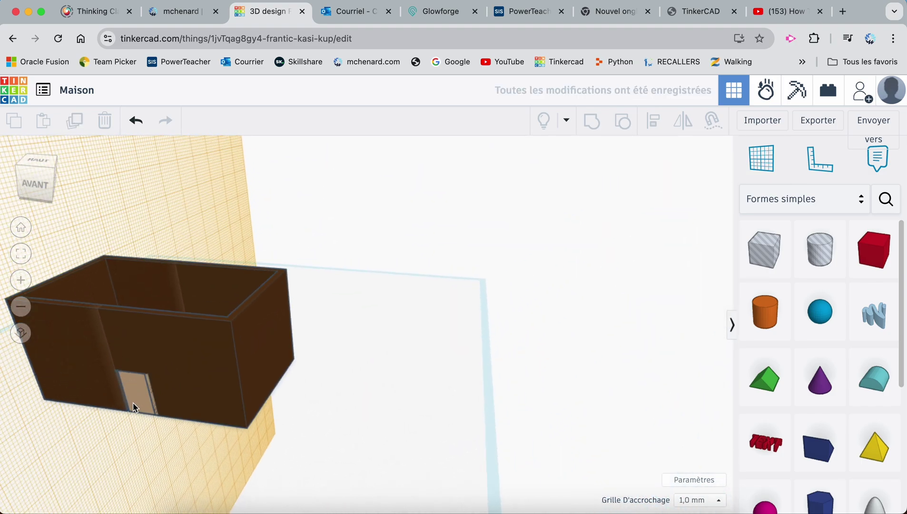
Nudge the door slightly left within the front wall
left_click(138, 409)
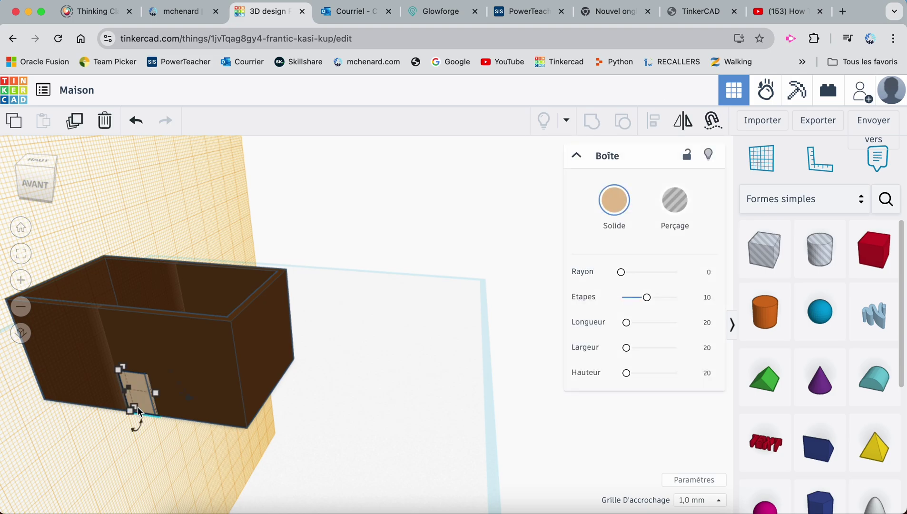
key("Left")
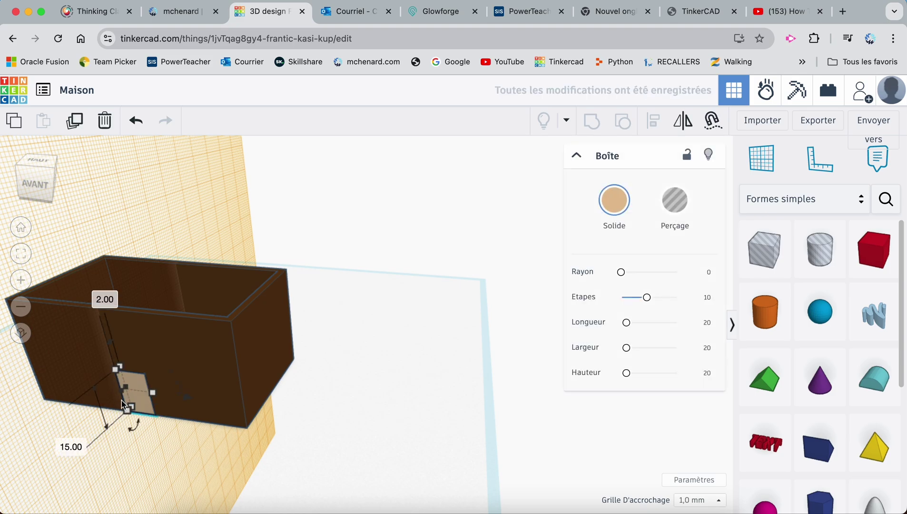
scroll(124, 414, "up", 4)
right_click_drag(97, 423, 150, 403)
scroll(150, 404, "down", 4)
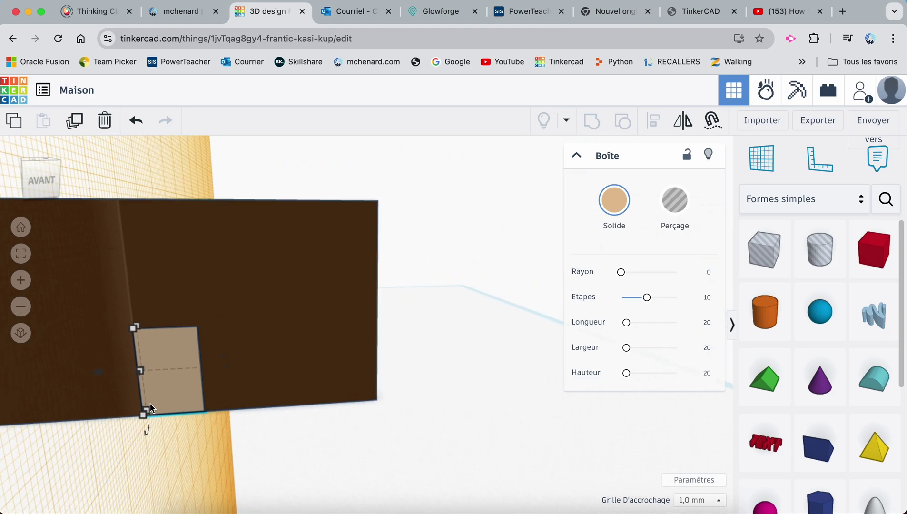
Return the workplane to the ground and deselect the door
left_click(760, 171)
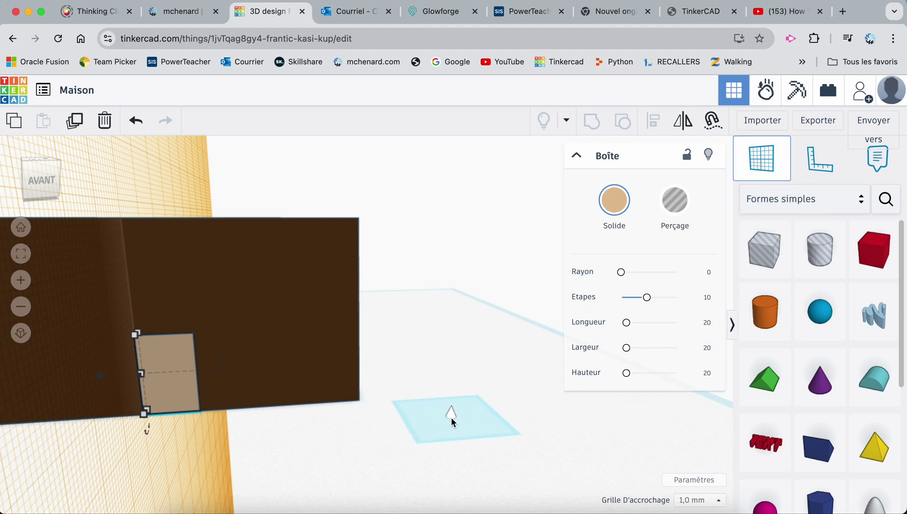
left_click(451, 418)
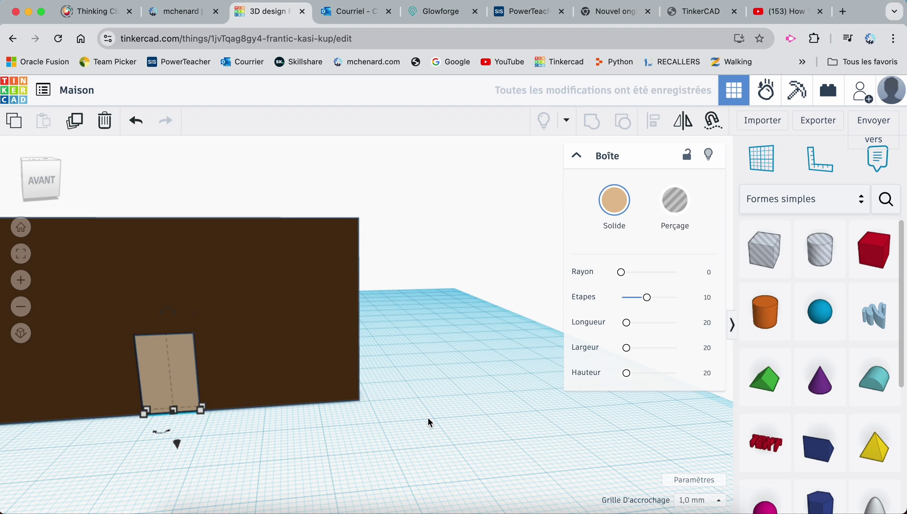
mouse_move(282, 466)
right_mouse_down()
mouse_move(275, 456)
mouse_move(265, 462)
right_mouse_up()
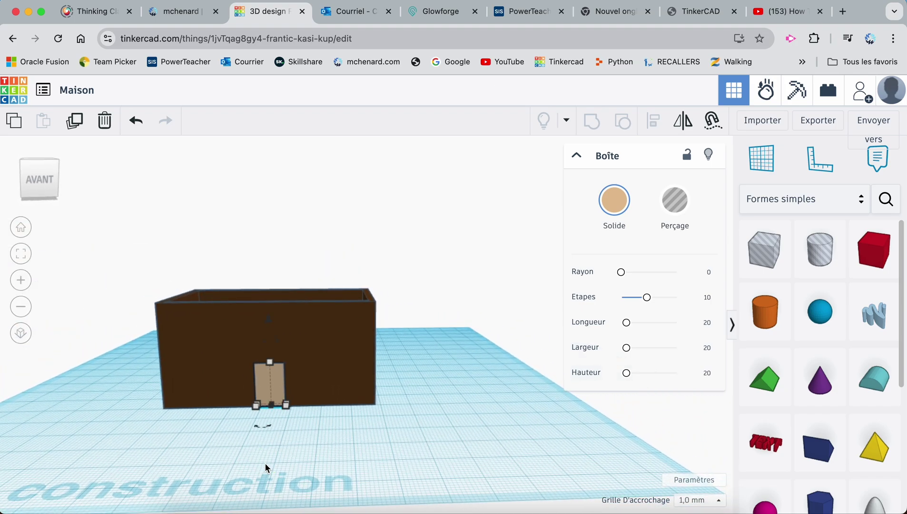
left_click(349, 452)
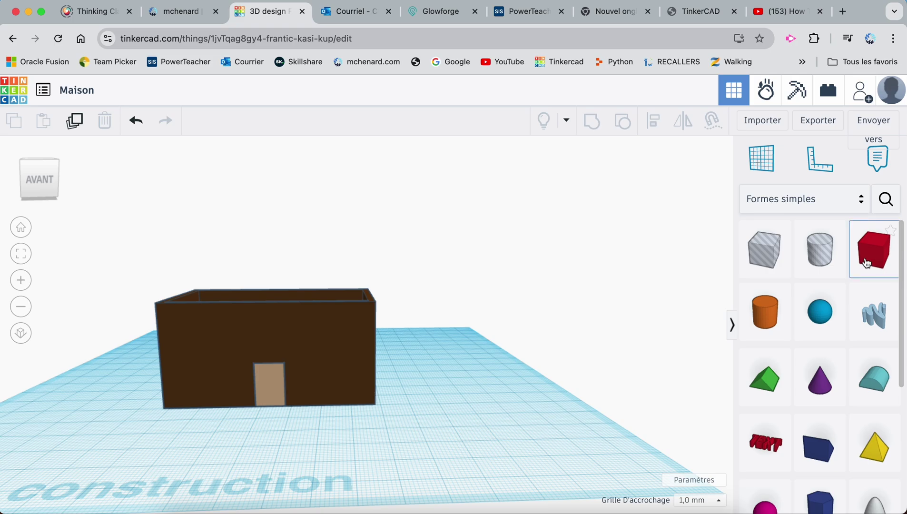
Add a Box hole to the workplane and set its width and height to 10
left_click_drag(773, 259, 480, 438)
left_click(352, 441)
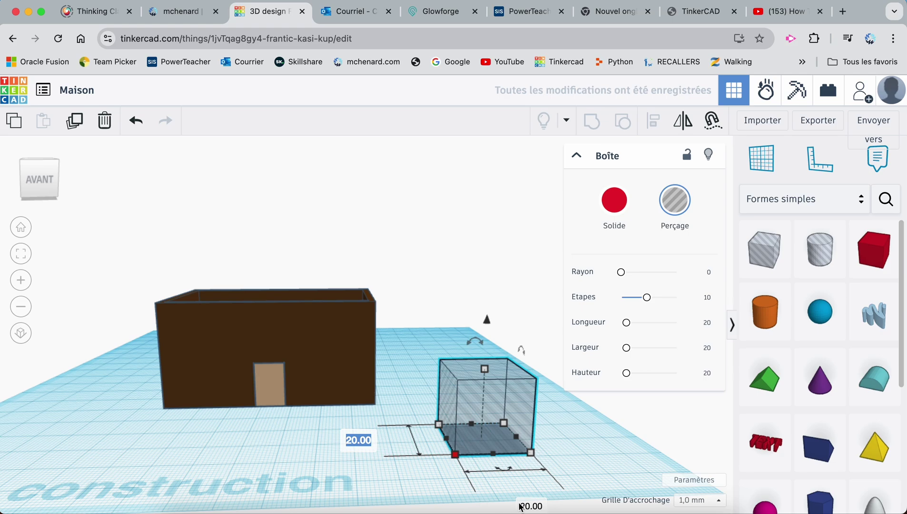
left_click(521, 507)
type("10")
key("Return")
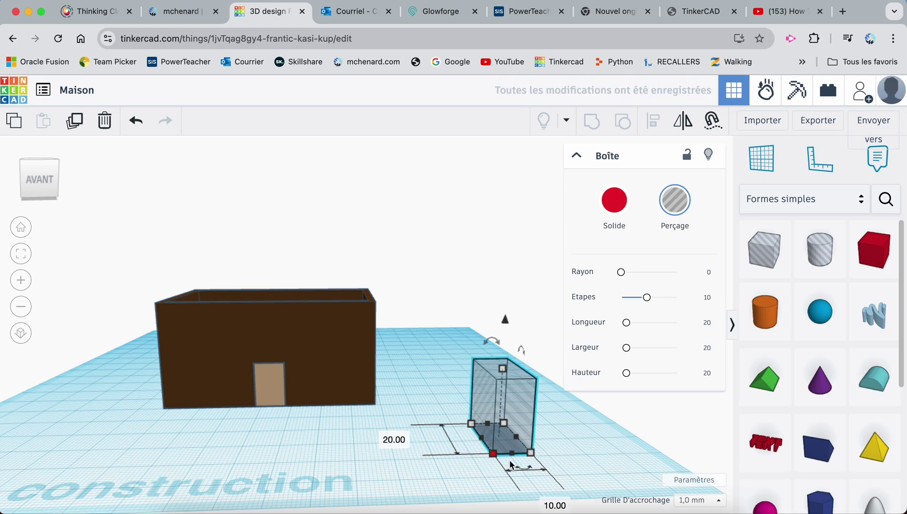
mouse_move(504, 369)
left_click(586, 405)
type("10")
key("Return")
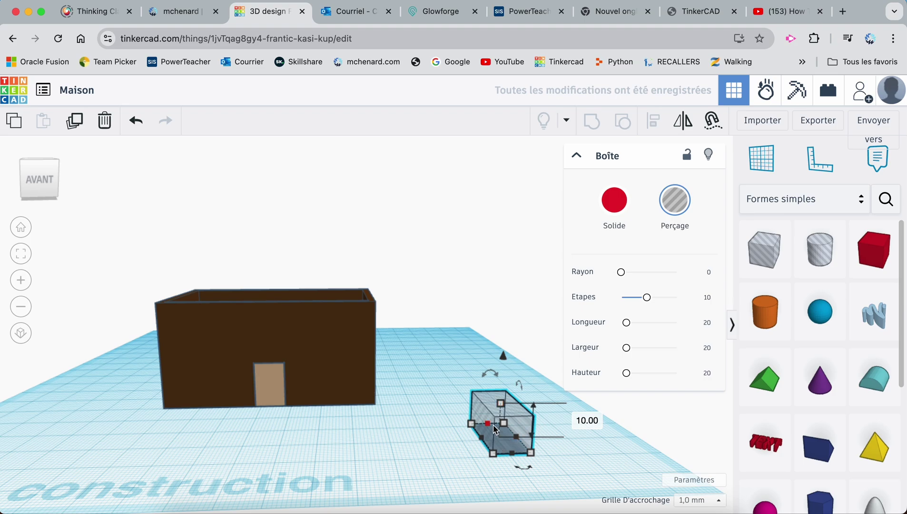
Lift the hole box and move it into the house's front wall
left_click_drag(501, 361, 497, 261)
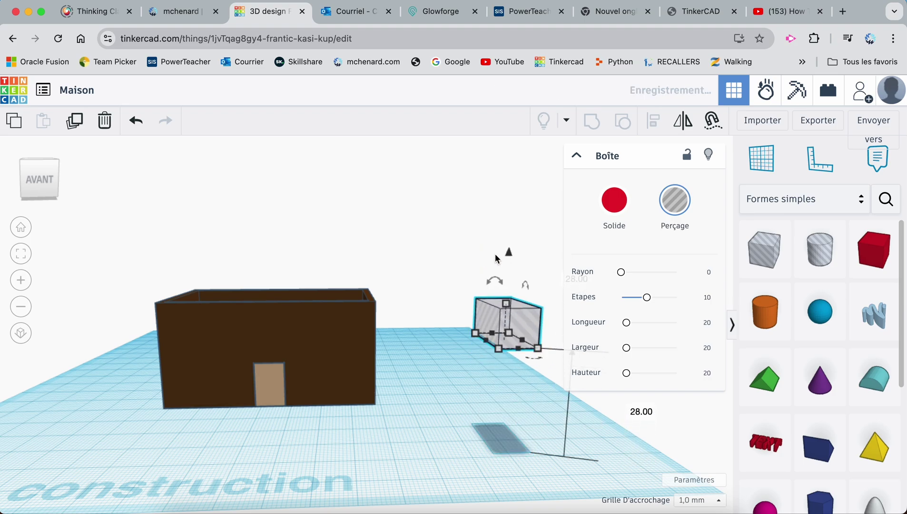
left_click_drag(522, 324, 337, 311)
left_click_drag(340, 251, 335, 272)
right_click_drag(379, 360, 406, 395)
Nudge the hole into place as the right window and raise it higher on the wall
key("Left")
key("Left")
key("Left")
key("Left")
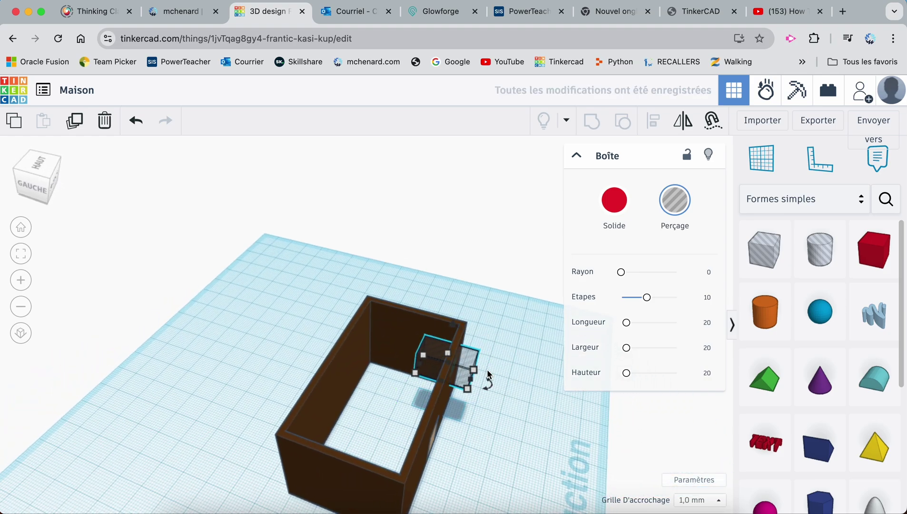
key("Down")
key("Down")
key("Up")
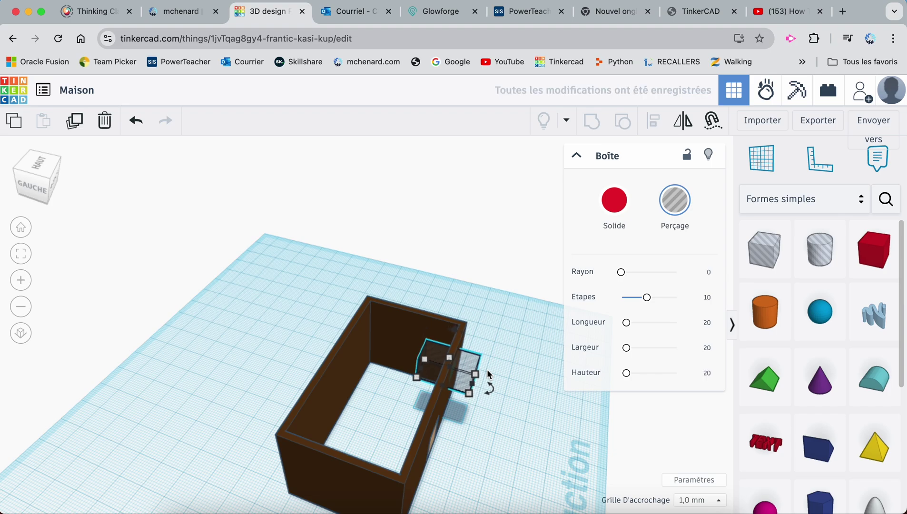
key("Down")
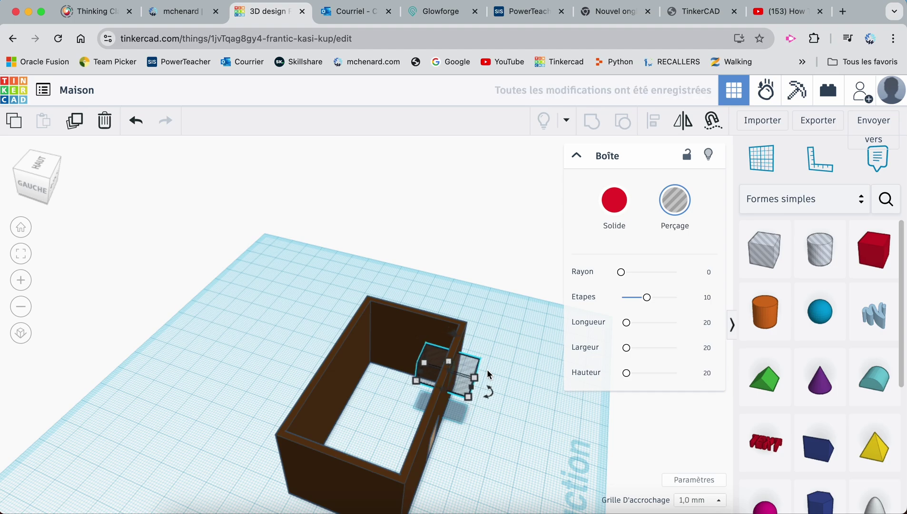
key("Down")
key("Down")
key("Down")
key("Up")
key("Up")
key("Up")
key("Down")
key("Down")
key("Down")
right_click_drag(487, 369, 336, 329)
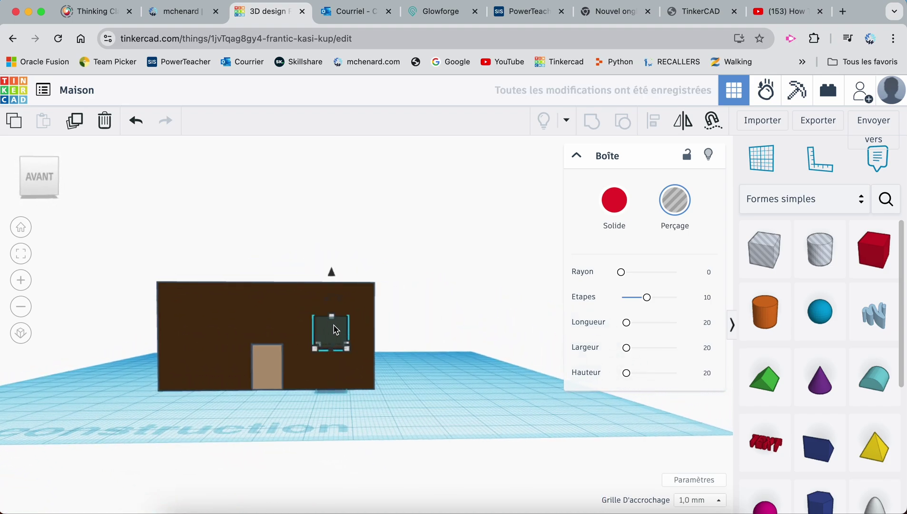
key("ctrl+Up")
key("ctrl+Up")
key("ctrl+Up")
key("ctrl+Up")
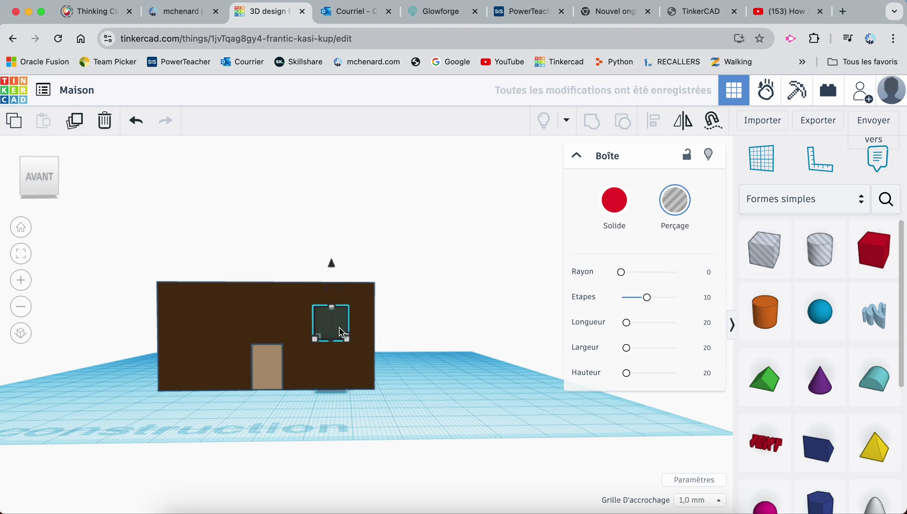
Duplicate the window hole with Ctrl+D and slide the copy to the wall's left side
key("ctrl+d")
key("shift+Left")
key("shift+Left")
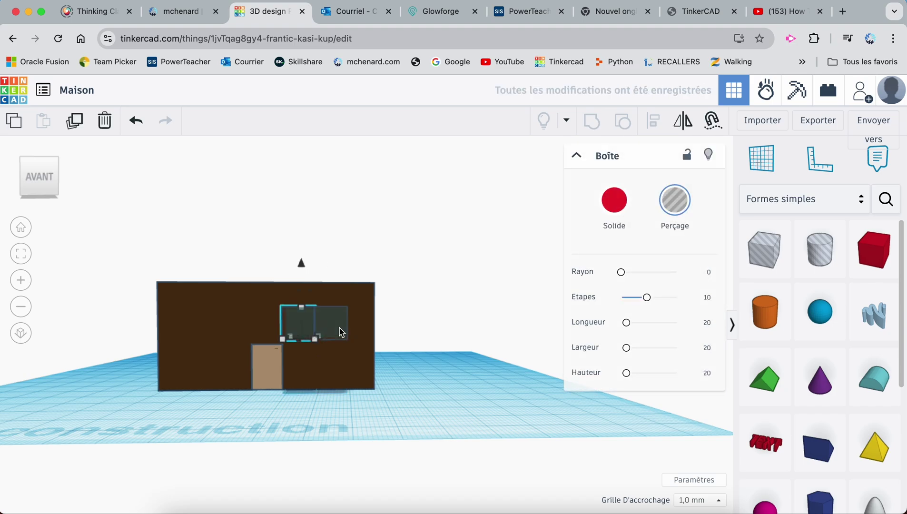
key("shift+Left")
key("shift+Left")
key("shift+Left")
key("shift+Left")
key("shift+Left")
key("shift+Left")
key("shift+Left")
key("shift+Left")
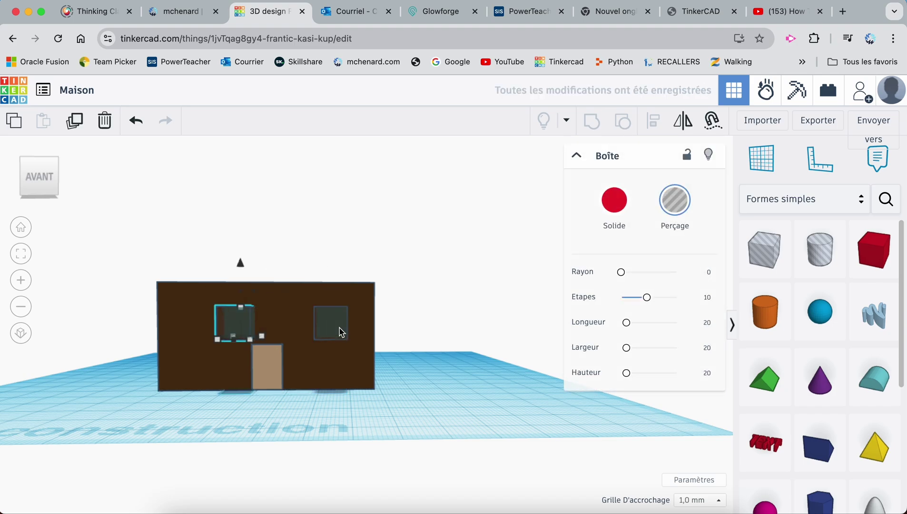
key("shift+Right")
key("shift+Right")
key("shift+Right")
key("shift+Right")
key("shift+Right")
key("shift+Left")
key("shift+Left")
key("shift+Right")
key("Left")
key("Left")
key("Left")
key("Left")
key("Left")
key("Left")
key("Left")
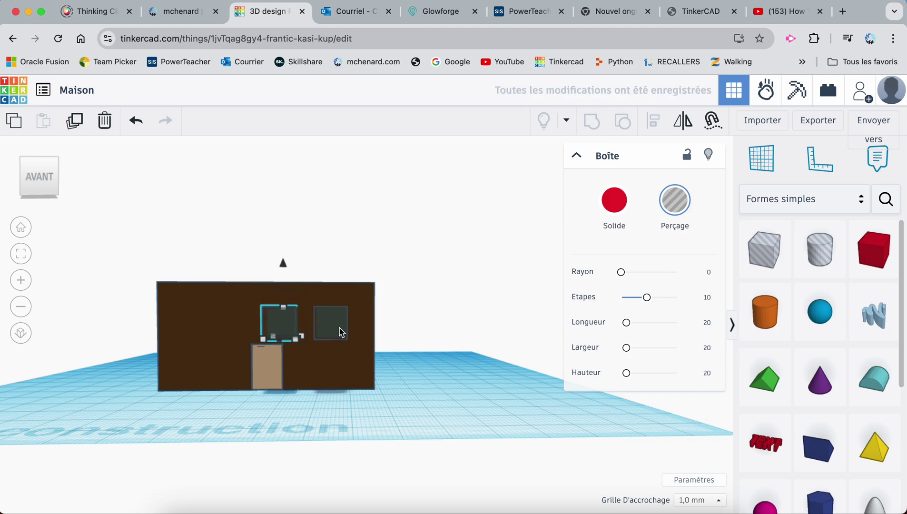
key("shift+Left")
key("shift+Left")
key("shift+Left")
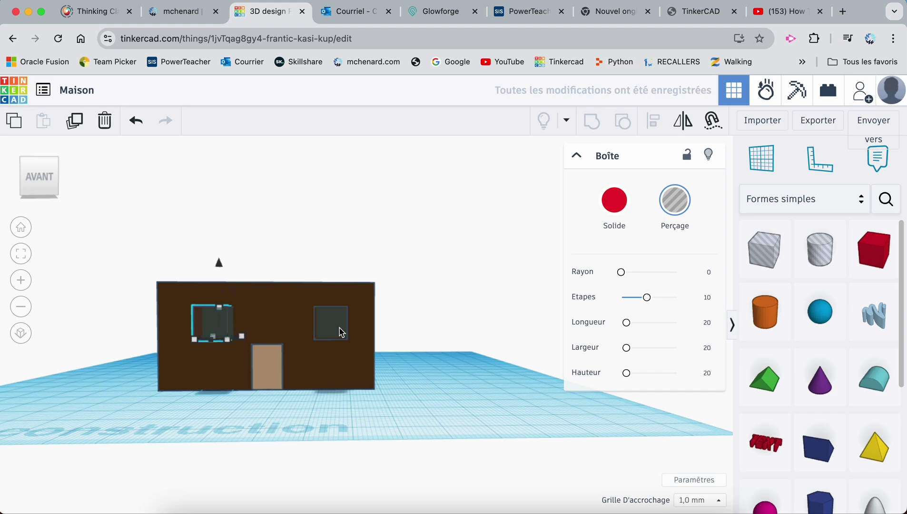
key("shift+Right")
key("shift+Left")
key("Right")
key("Right")
key("Right")
left_click(407, 327)
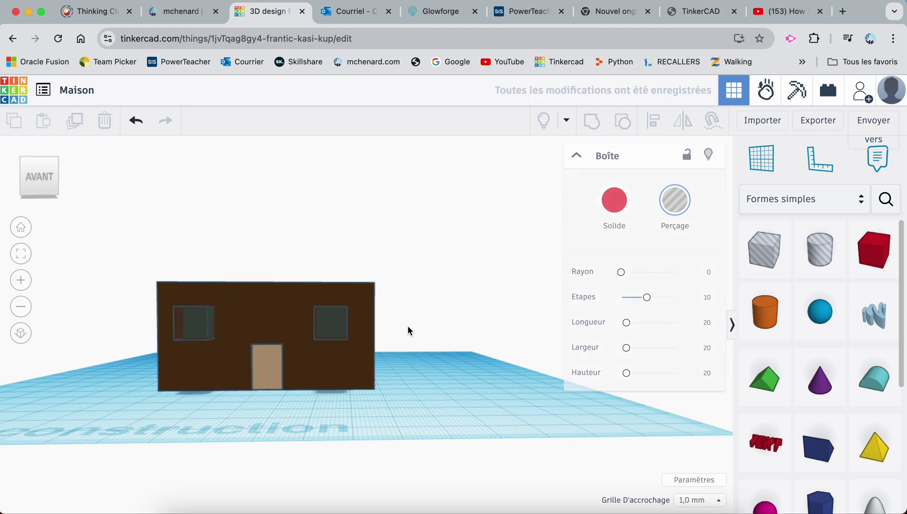
right_click_drag(407, 327, 438, 334)
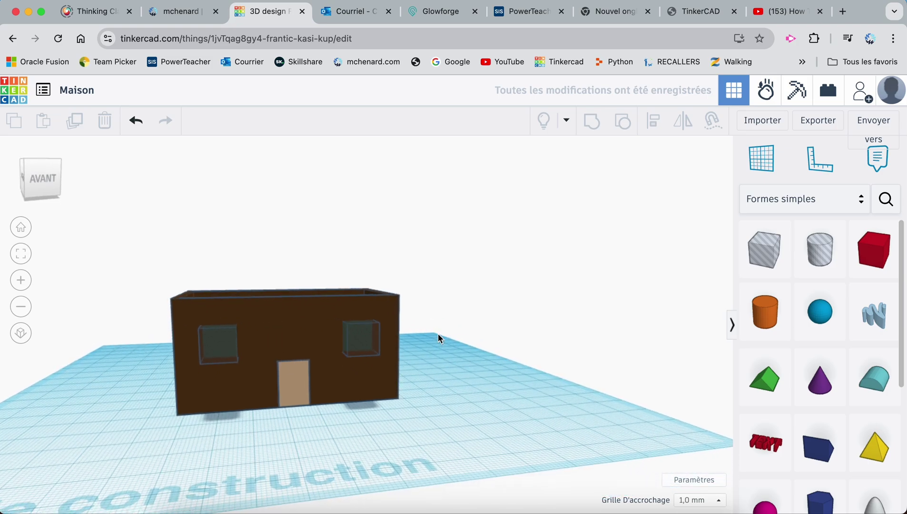
Group the two window holes into one shape
left_click(225, 350)
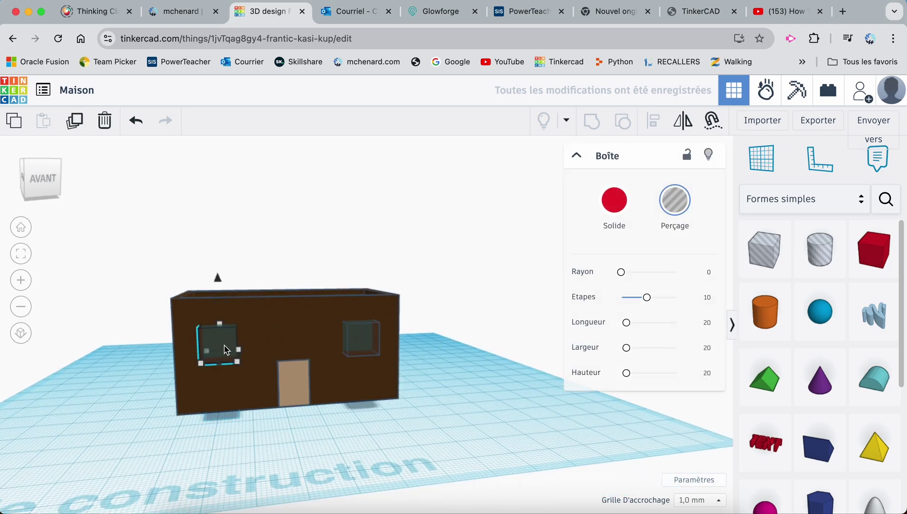
left_click(357, 346, "shift")
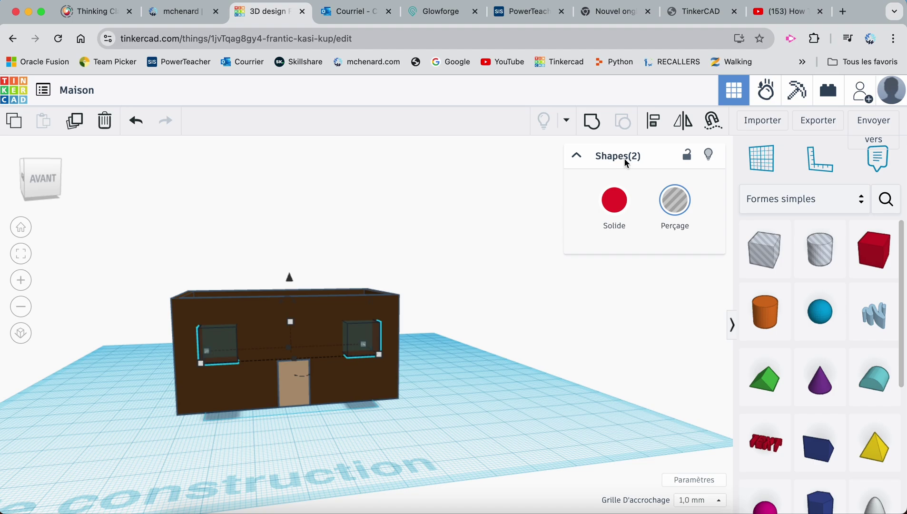
left_click(591, 131)
mouse_move(452, 368)
right_mouse_down()
mouse_move(457, 380)
mouse_move(443, 379)
right_mouse_up()
Centre the window-hole group on the brown house box using Align
mouse_move(347, 342)
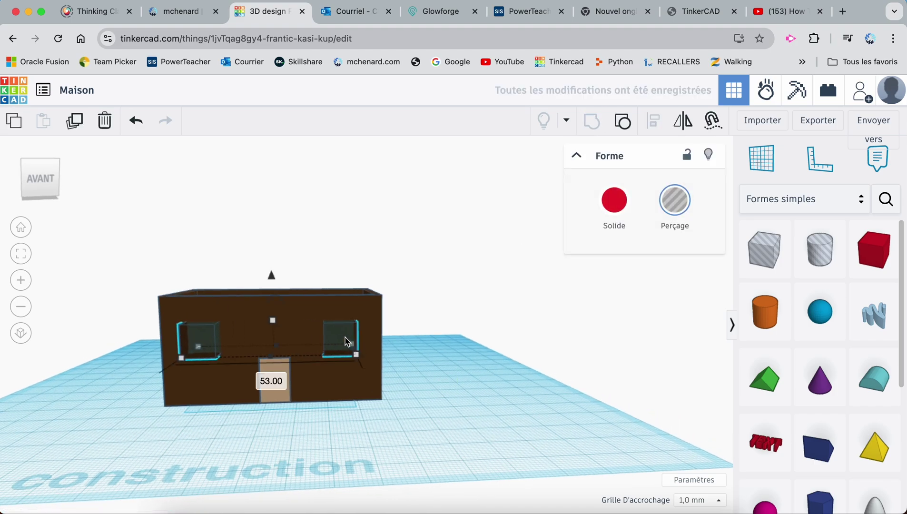
left_click(285, 330)
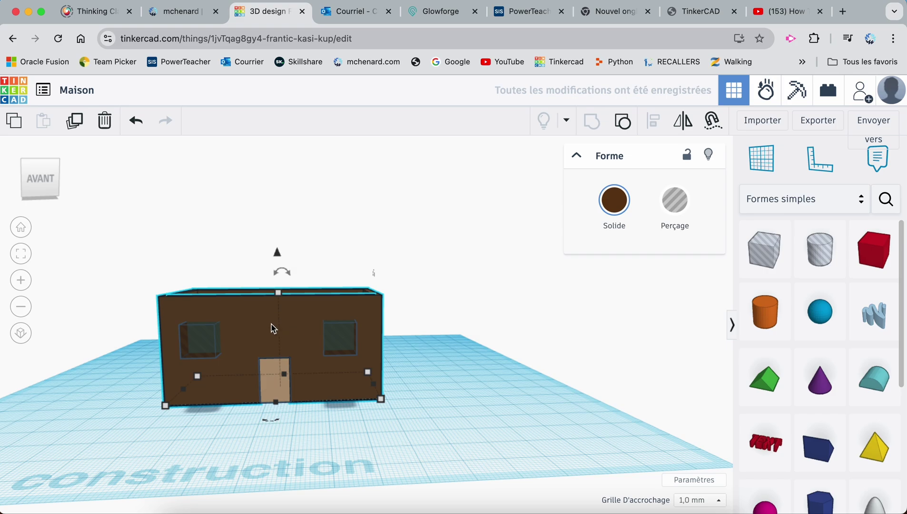
left_click(338, 340, "shift")
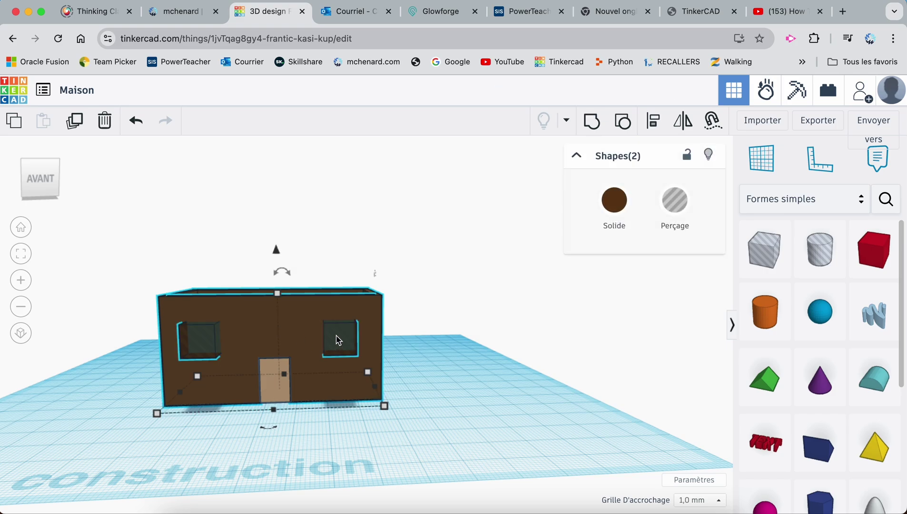
key("l")
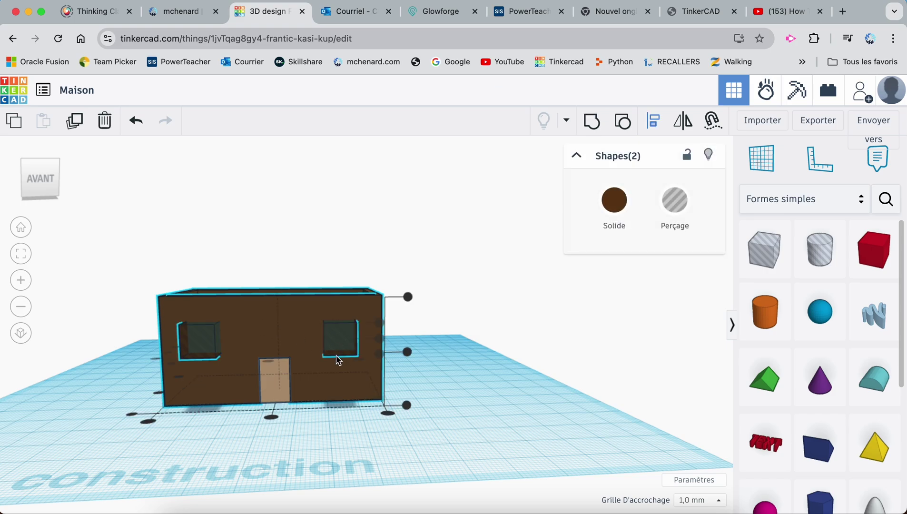
left_click(272, 417)
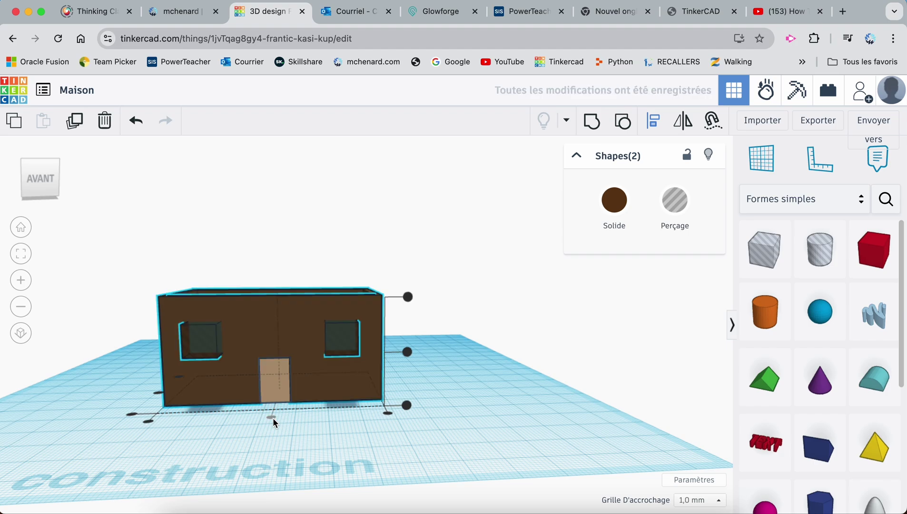
left_click(395, 355)
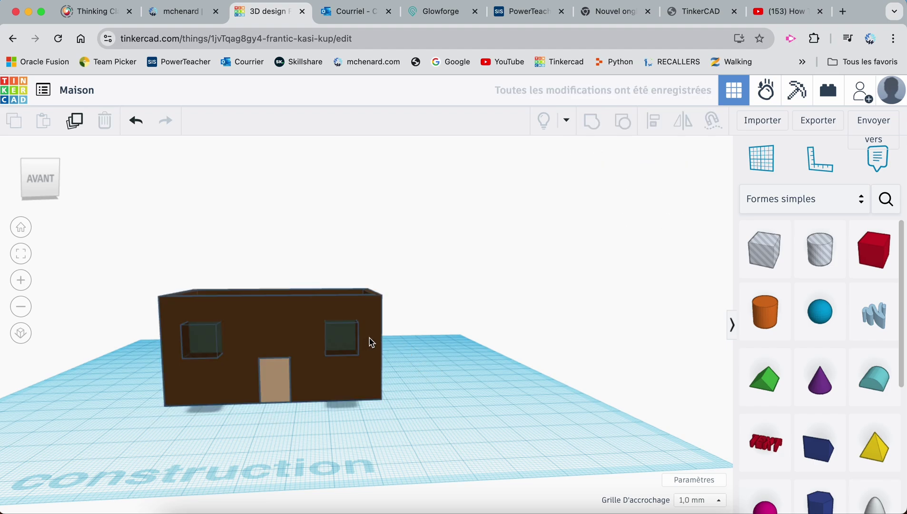
Group the house with the window holes to cut the two windows
right_click_drag(396, 380, 476, 376)
right_click_drag(515, 425, 309, 391)
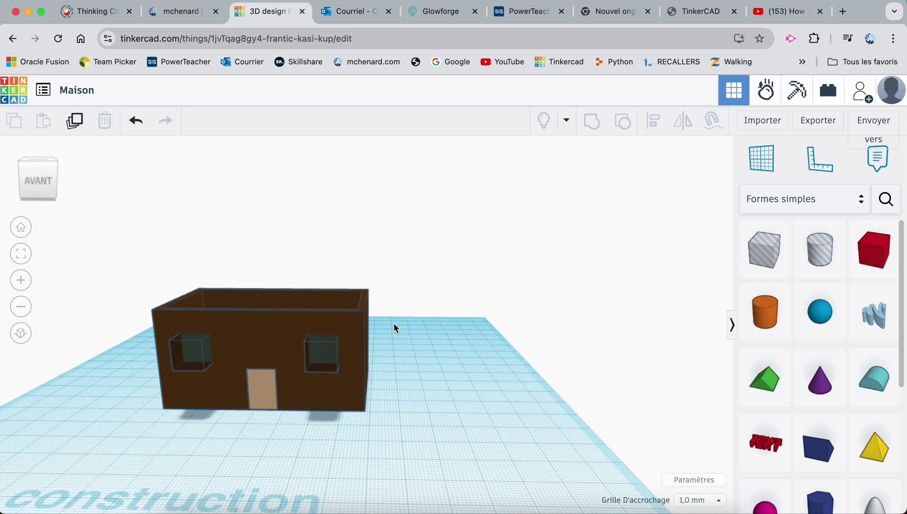
left_click(356, 332)
left_click(332, 357, "shift")
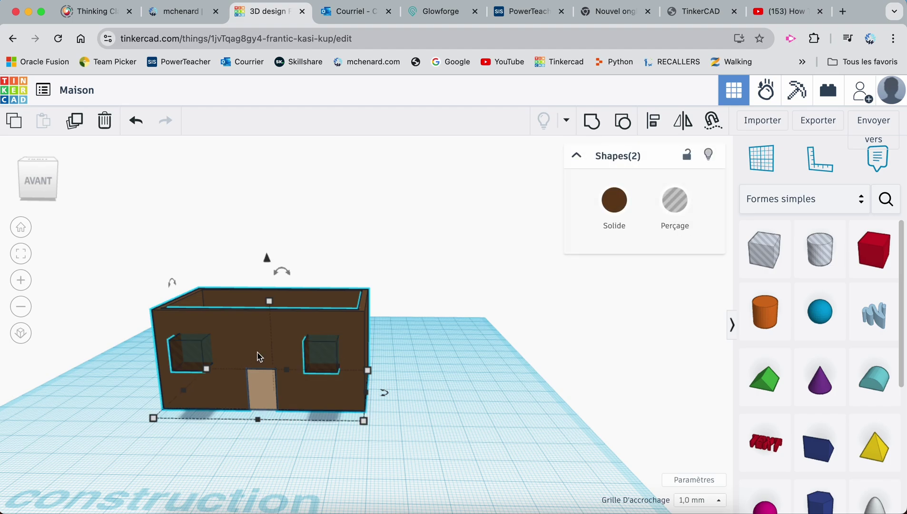
left_click(200, 360, "shift")
left_click(199, 358, "shift")
left_click(591, 121)
left_click(487, 297)
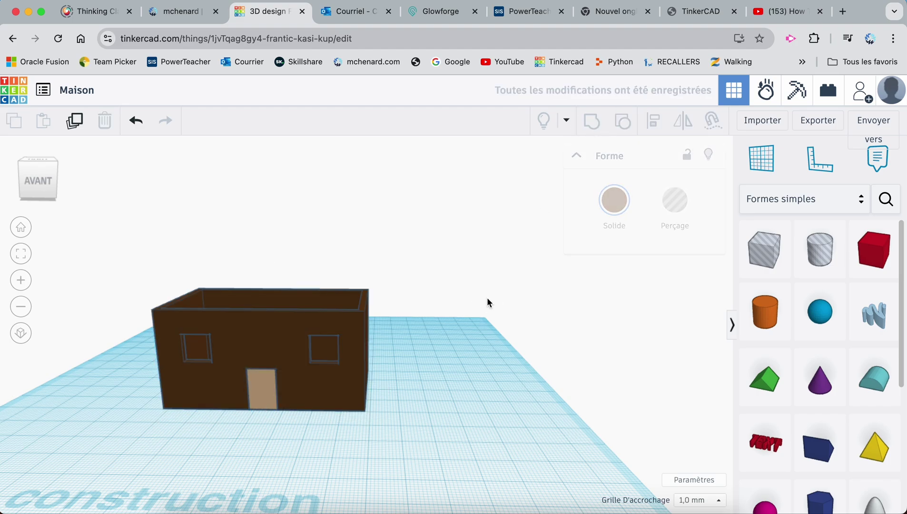
Place a hole box on the house, then delete it as misplaced
scroll(333, 391, "up", 5)
scroll(333, 391, "down", 5)
right_click_drag(338, 400, 192, 390)
left_click_drag(769, 261, 432, 317)
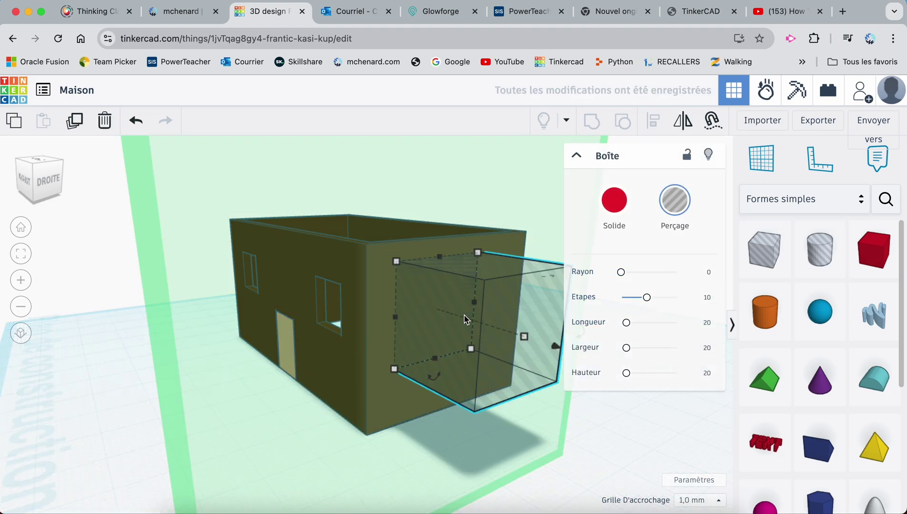
scroll(402, 302, "down", 3)
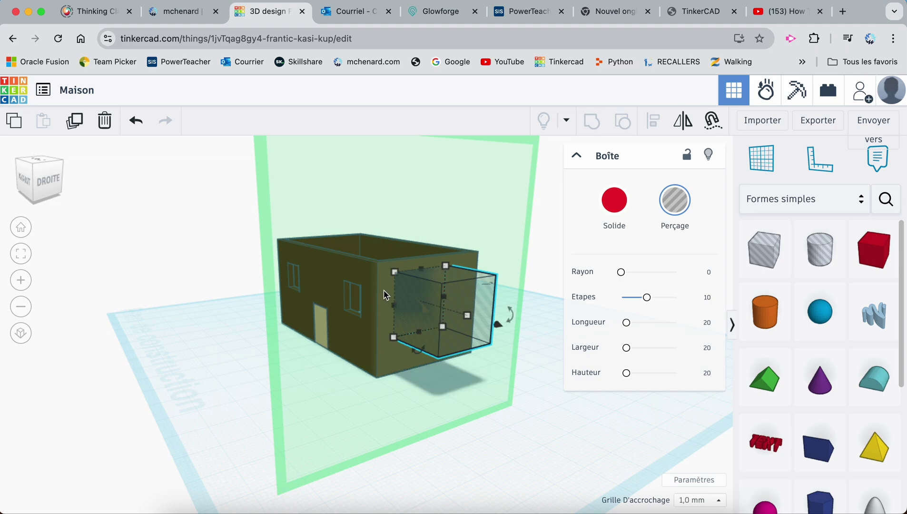
key("Delete")
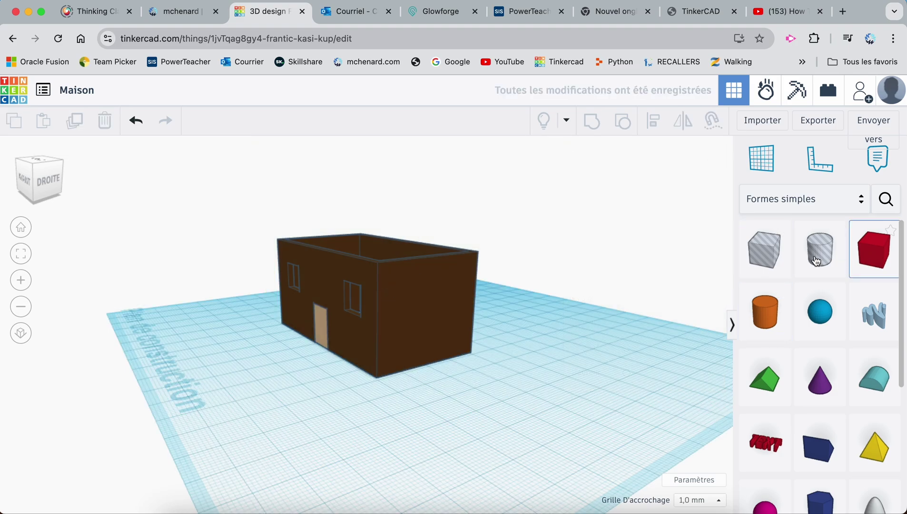
Move a new hole box onto the side wall, make it shorter and wider, and nudge it in
left_click_drag(764, 250, 467, 366)
left_click_drag(512, 423, 431, 317)
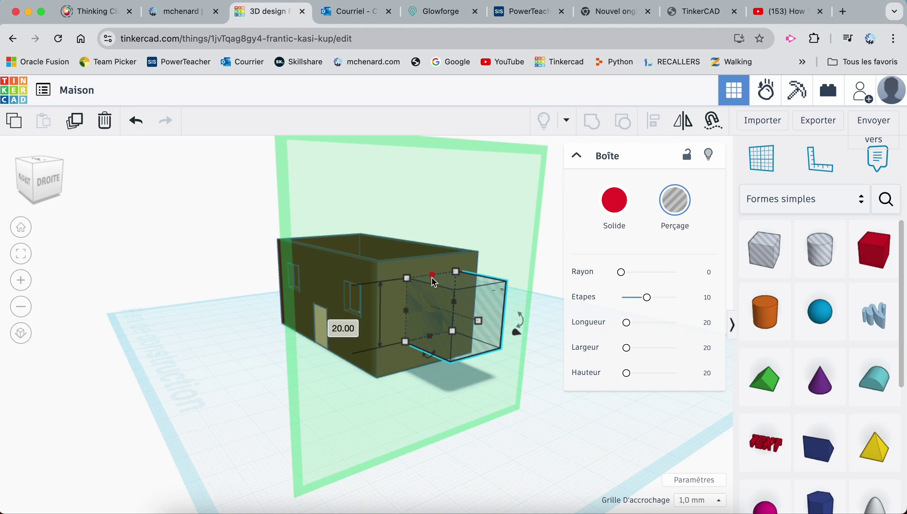
left_click_drag(431, 337, 393, 305)
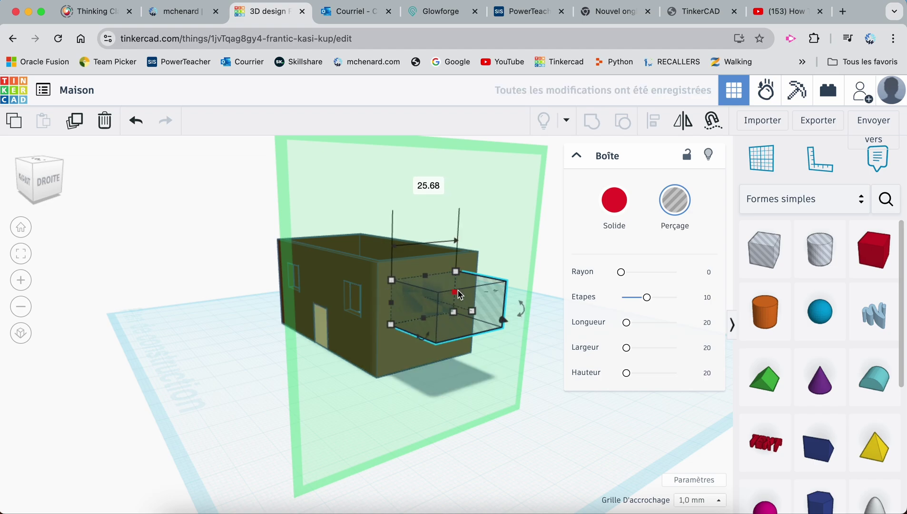
left_click_drag(455, 297, 433, 280)
right_click_drag(393, 358, 378, 344)
key("super+z")
key("Up")
key("Up")
key("Up")
key("Up")
key("Up")
key("Up")
key("Up")
key("Up")
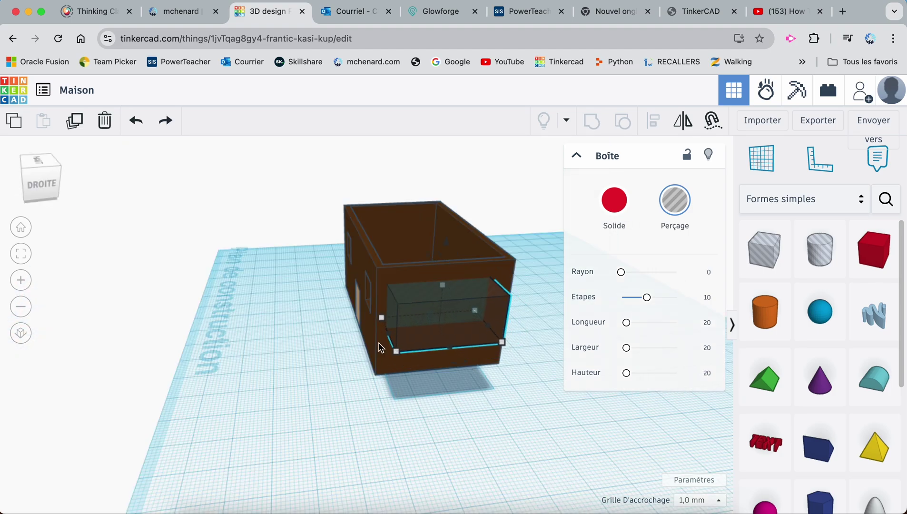
left_click(431, 376)
left_click_drag(439, 253, 461, 434)
Undo the accidental house move and centre the hole box along the house wall with Align
key("super+z")
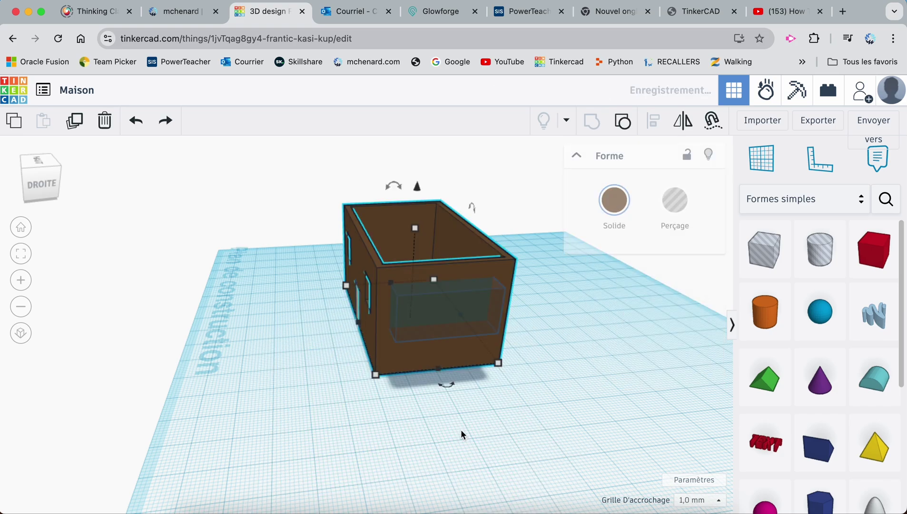
left_click(449, 310, "shift")
key("l")
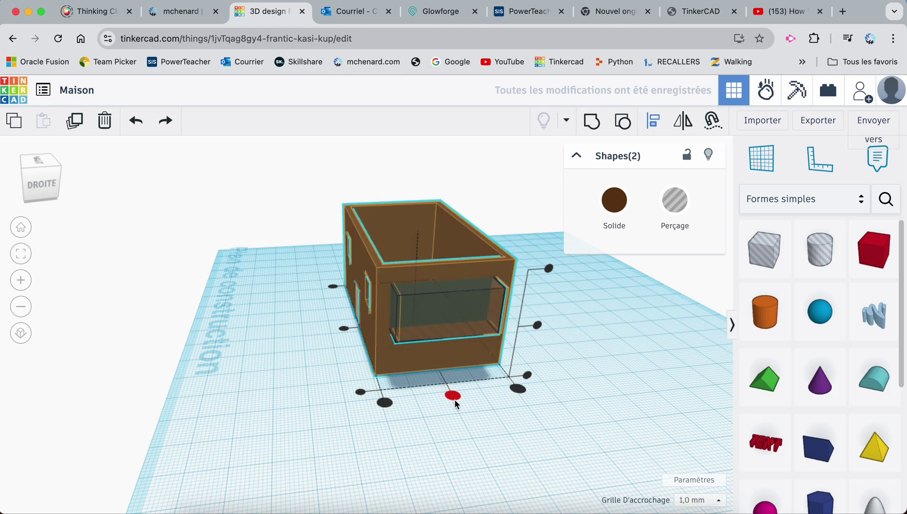
left_click(453, 396)
left_click(436, 425)
Group the house with the hole box to cut the side window
right_click_drag(300, 344, 406, 238)
left_click(406, 238)
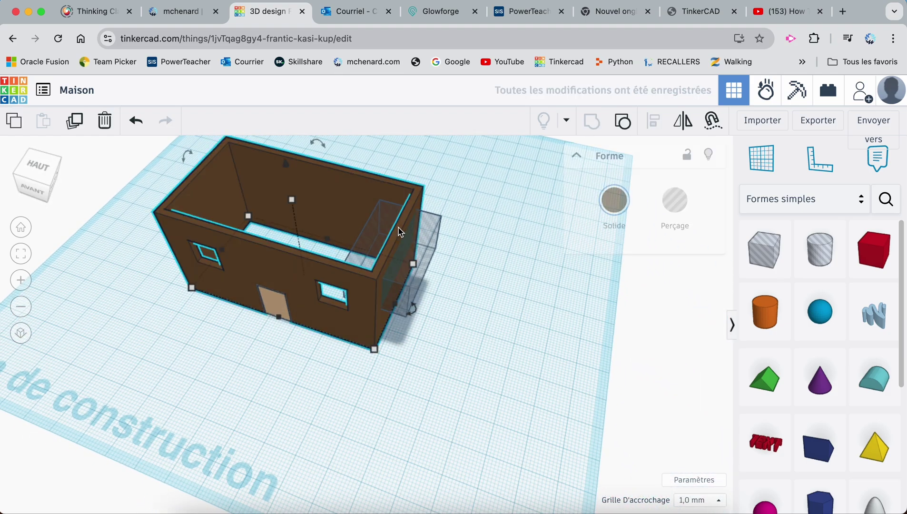
left_click(416, 250, "shift")
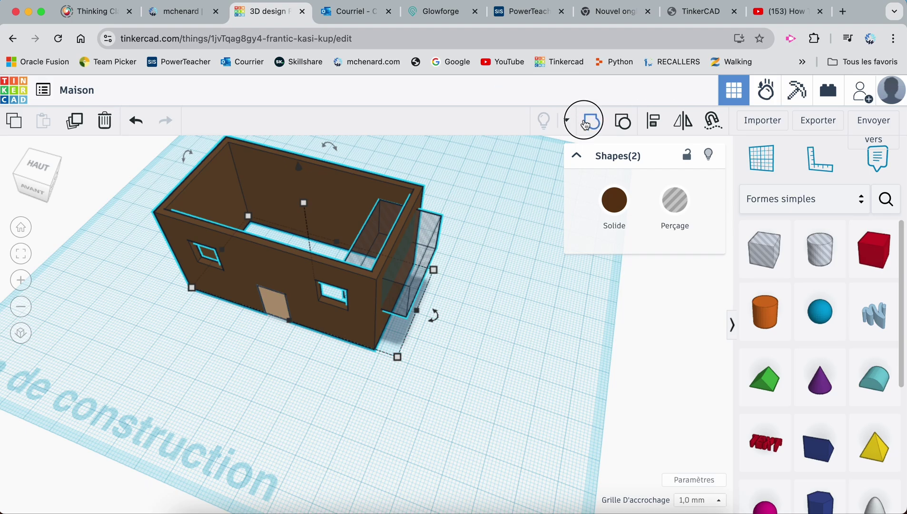
left_click(591, 121)
left_click(539, 242)
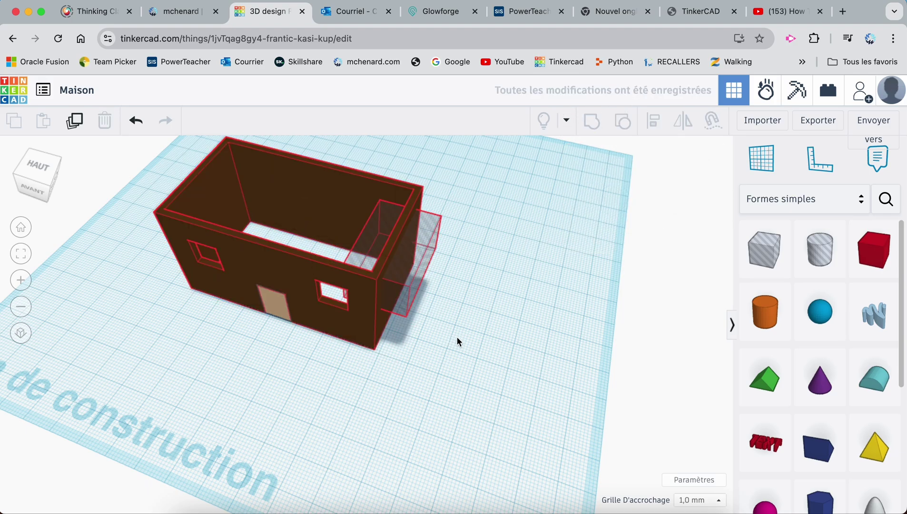
Orbit around the house to inspect the new side window opening
right_click_drag(446, 336, 477, 383)
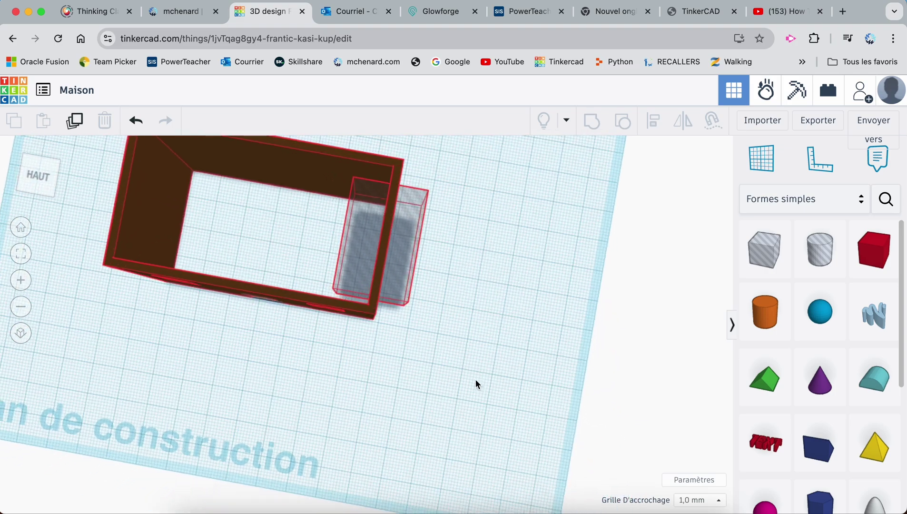
scroll(447, 304, "down", 3)
right_click_drag(434, 309, 415, 277)
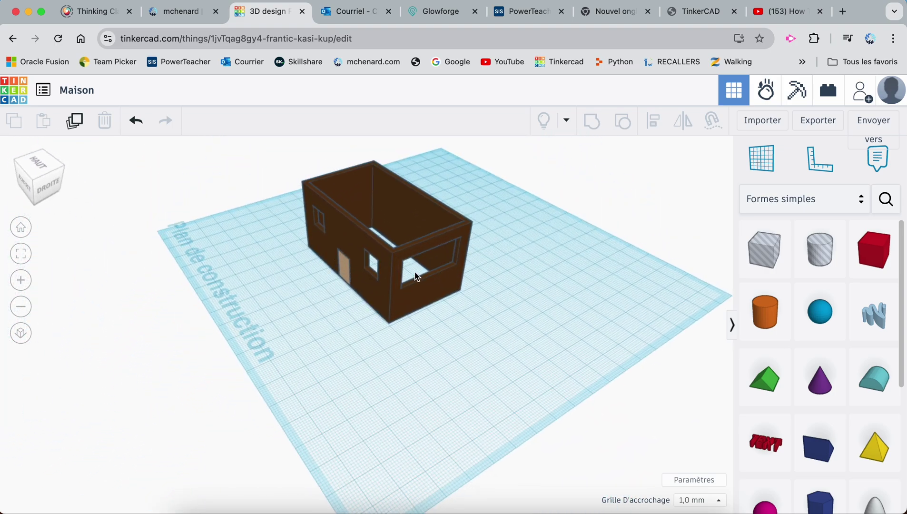
right_click_drag(314, 295, 447, 238)
scroll(314, 280, "up", 5)
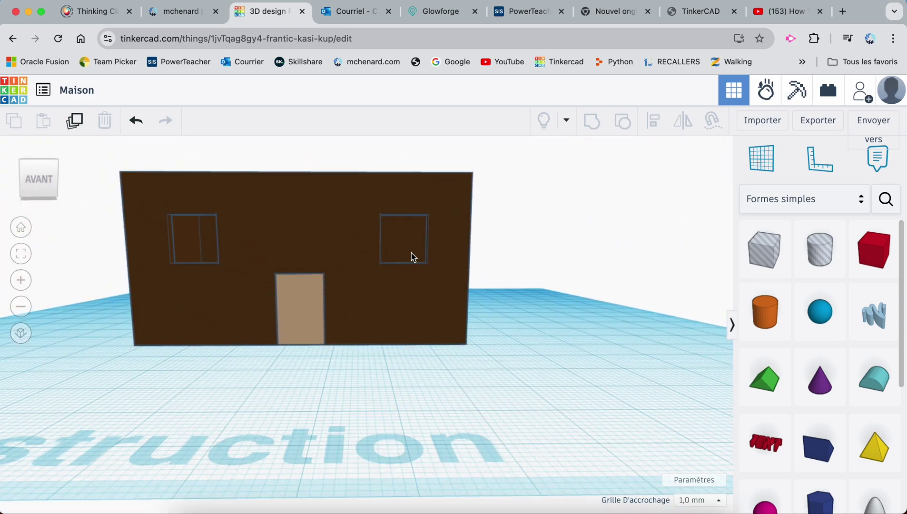
left_click(411, 246)
key("shift+Left")
key("shift+Left")
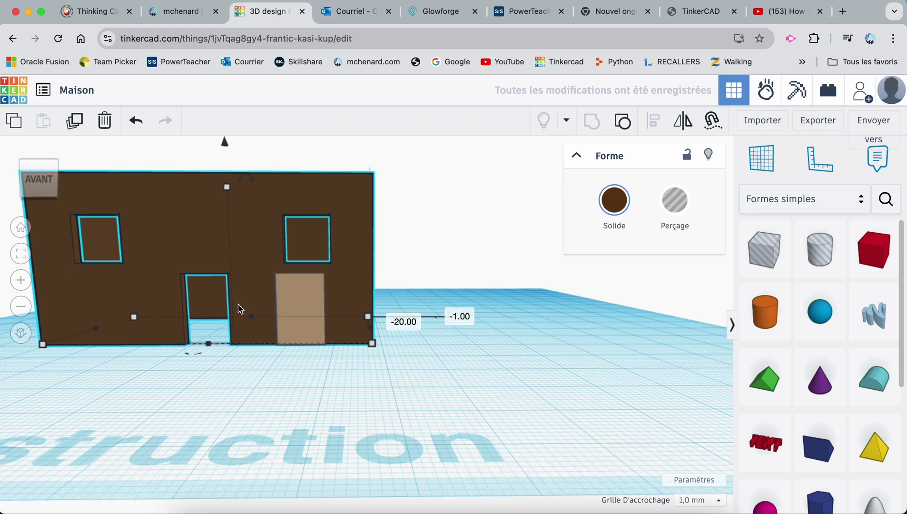
key("super+z")
key("super+z")
left_click(236, 366)
right_click_drag(490, 308, 555, 353)
left_click(756, 262)
key("Escape")
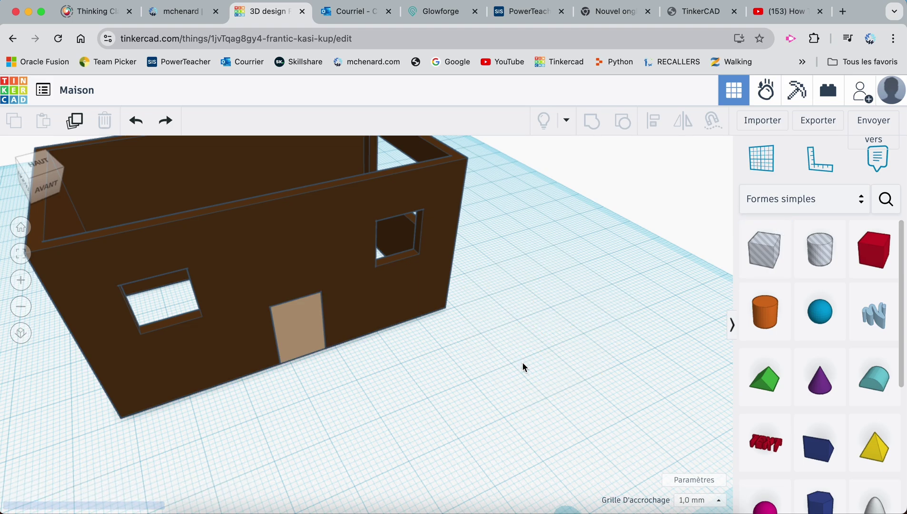
Place a red box beside the house and size it 2 thick, 10 high, 10 long
left_click(873, 249)
left_click(526, 421)
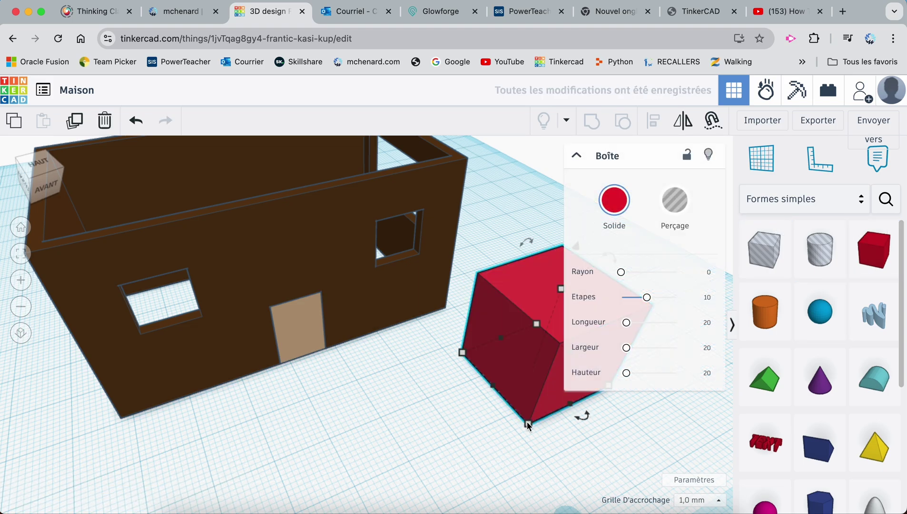
right_click_drag(573, 432, 552, 430)
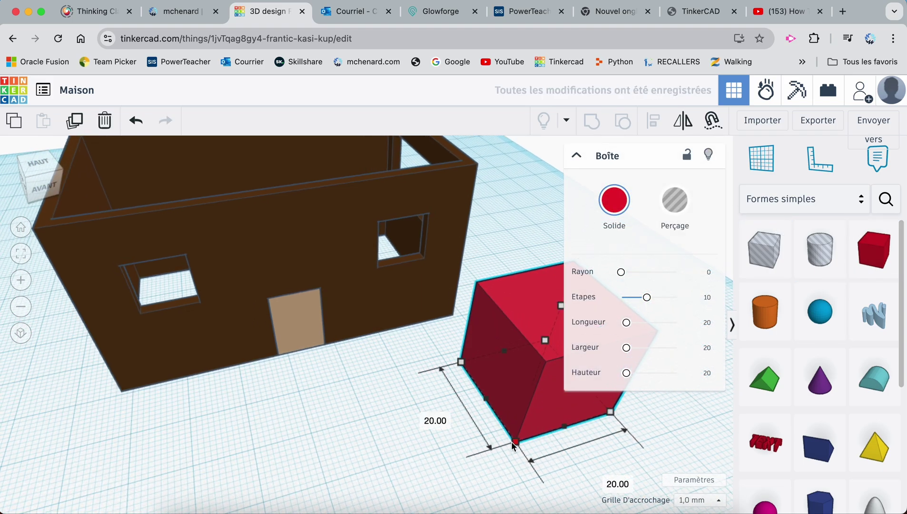
type("2")
key("Return")
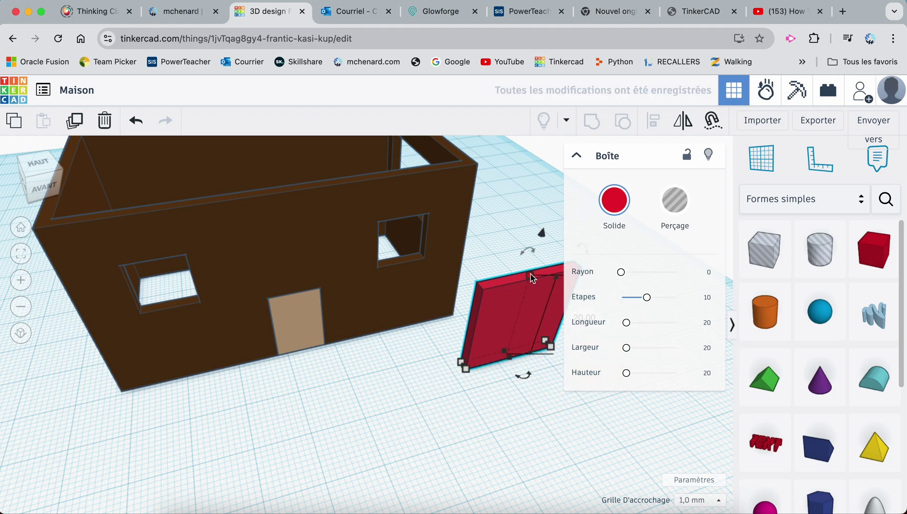
middle_click_drag(553, 369, 432, 385)
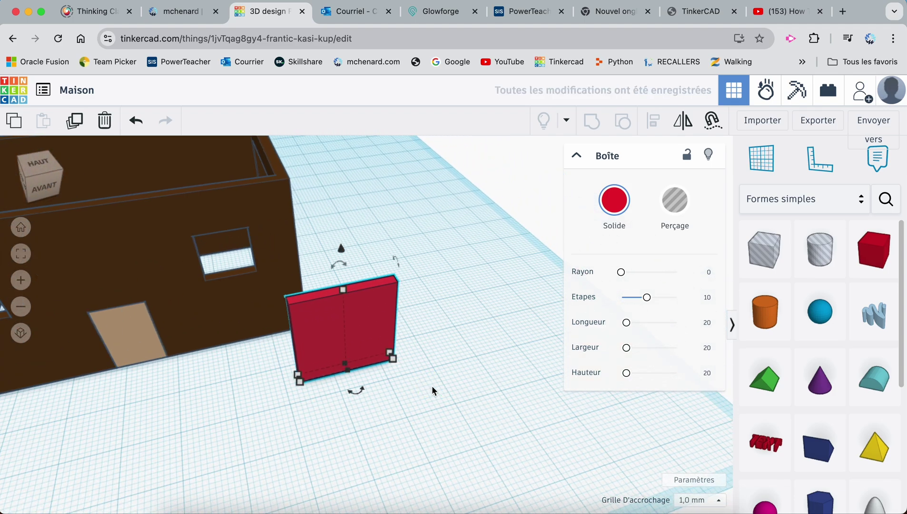
left_click(410, 332)
type("10")
key("Return")
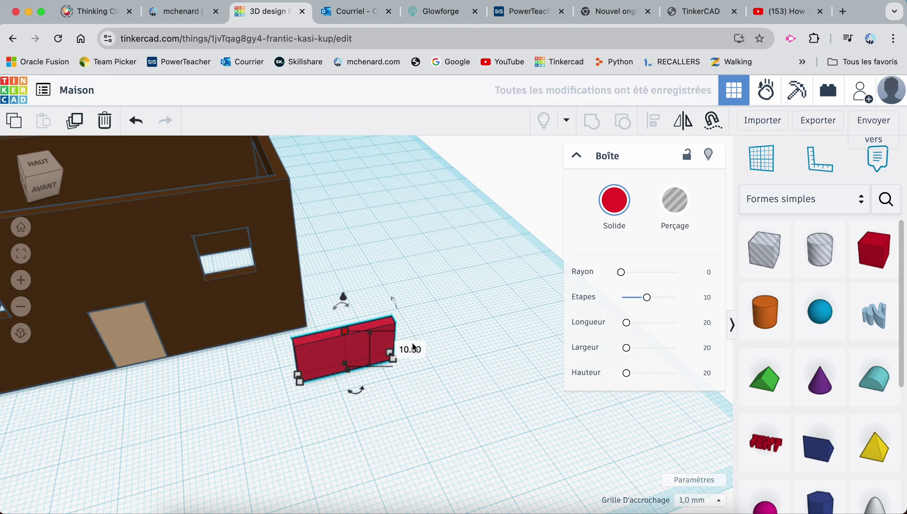
mouse_move(393, 358)
left_click(367, 424)
type("10")
key("Return")
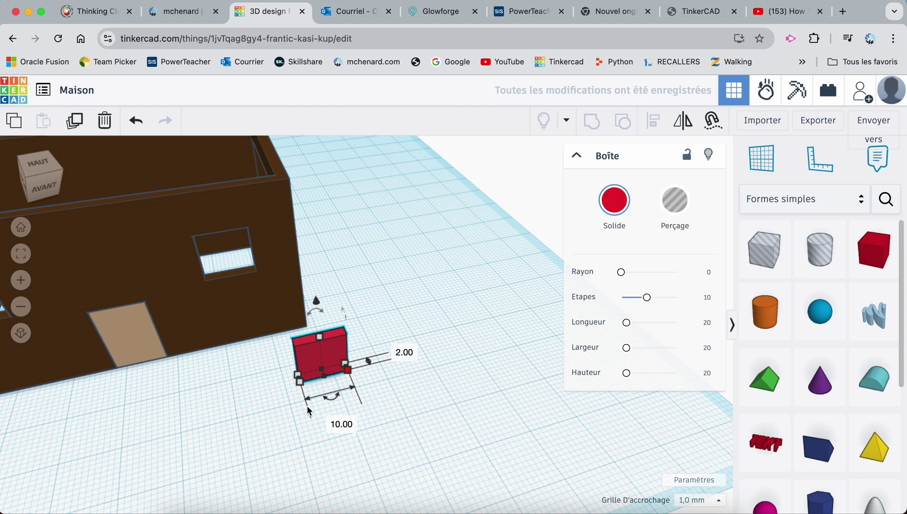
Raise the box 21 mm and drop it onto a workplane on the front wall
left_click_drag(316, 303, 304, 187)
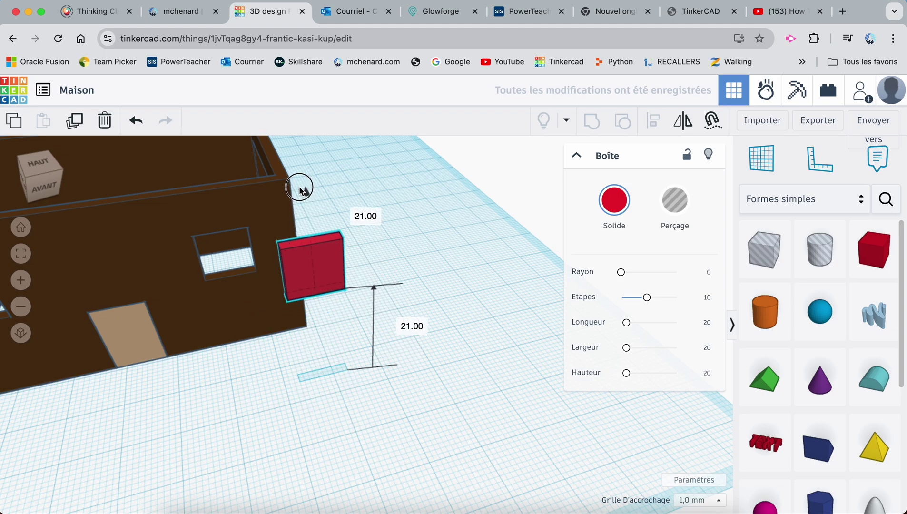
middle_click_drag(265, 334, 346, 400)
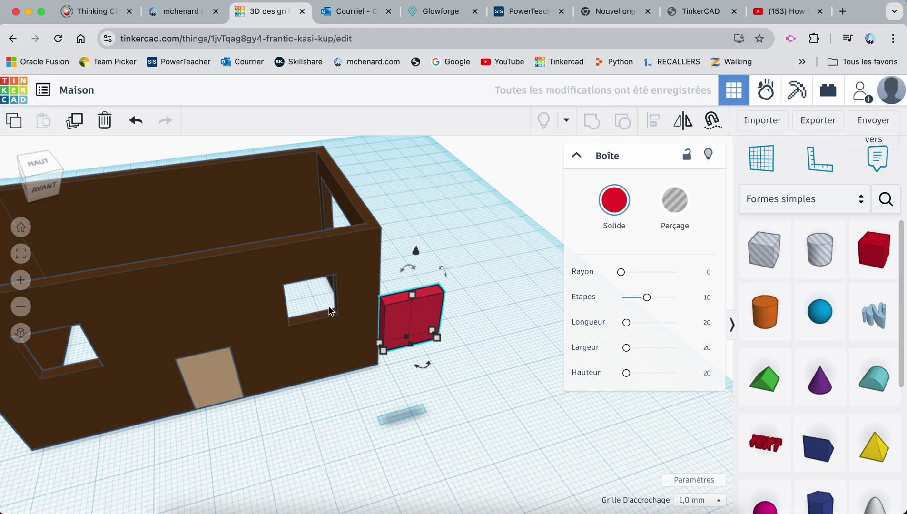
right_click_drag(330, 366, 205, 389)
key("w")
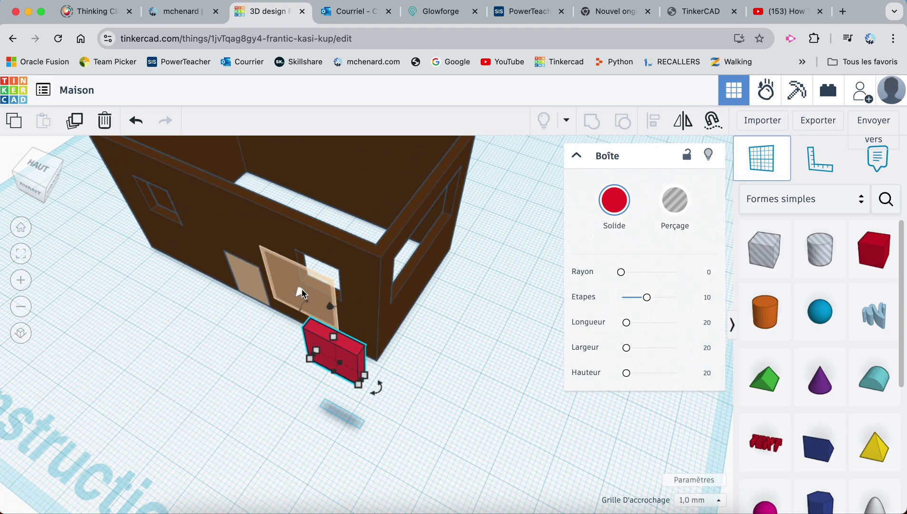
left_click(303, 265)
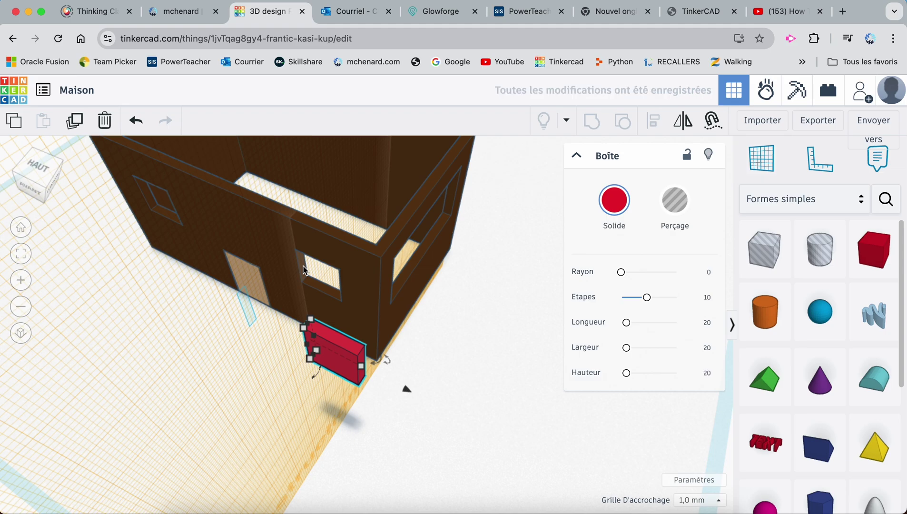
key("d")
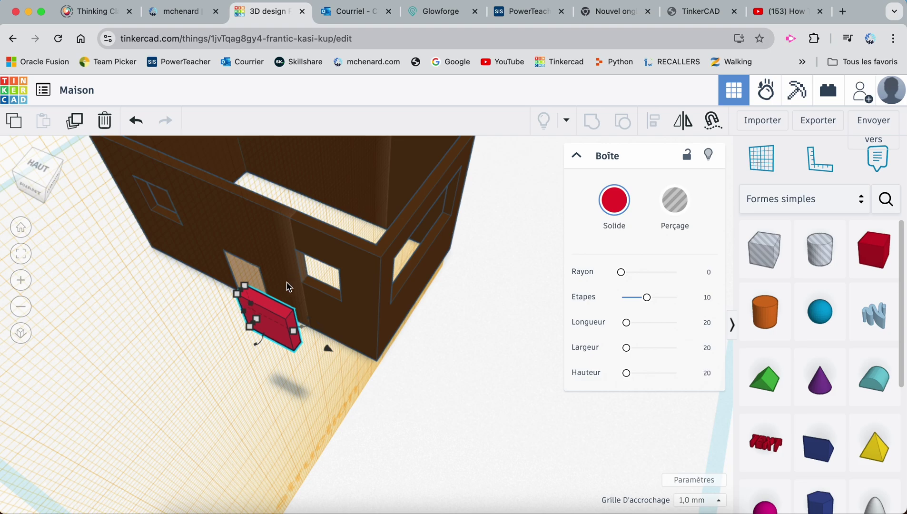
key("Up")
key("Up")
key("super+z")
key("super+z")
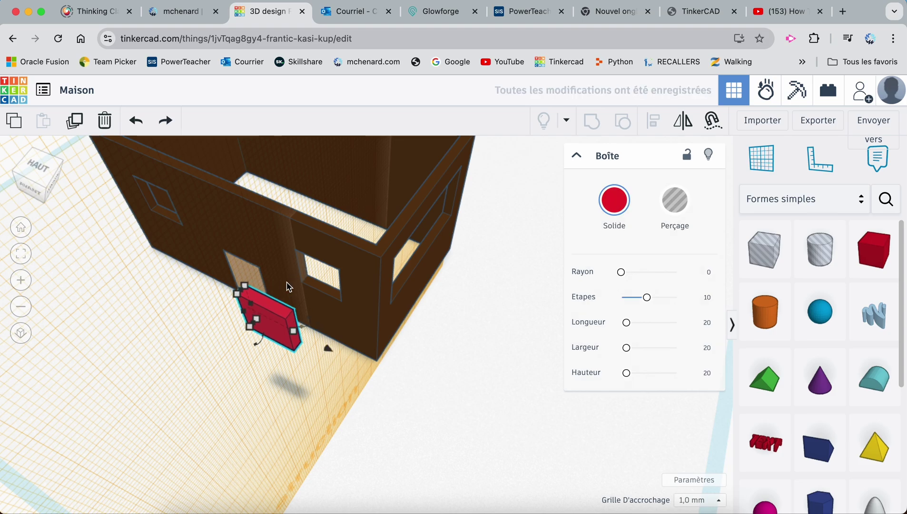
key("Up")
key("Up")
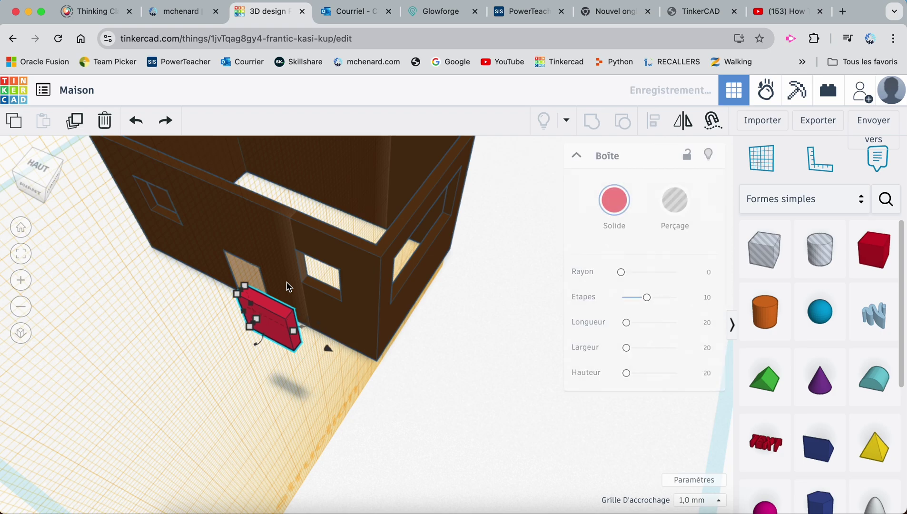
Reset the workplane to the ground and nudge the box into the upper right window
right_click_drag(289, 287, 504, 299)
key("w")
left_click(173, 407)
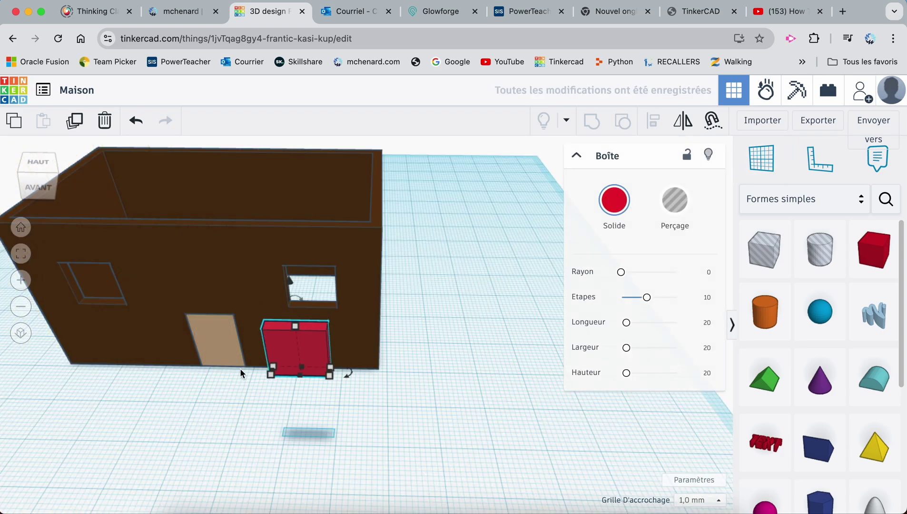
key("Up")
key("Up")
key("Up")
key("Up")
key("shift+Up")
key("shift+Down")
key("shift+Up")
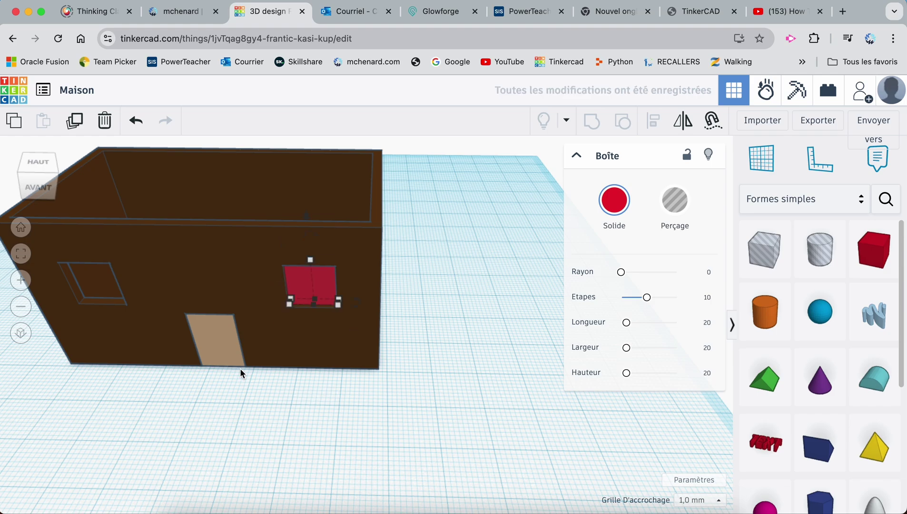
key("shift+Down")
key("shift+Down")
key("shift+Up")
key("shift+Up")
key("shift+Down")
key("shift+Up")
key("Down")
key("Down")
key("Up")
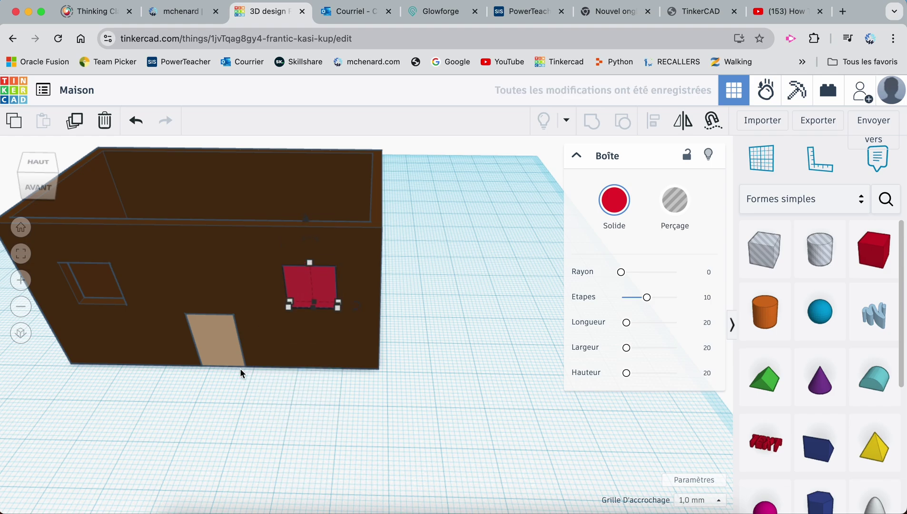
Change the red window pane box to the light cyan colour preset
scroll(330, 314, "up", 5)
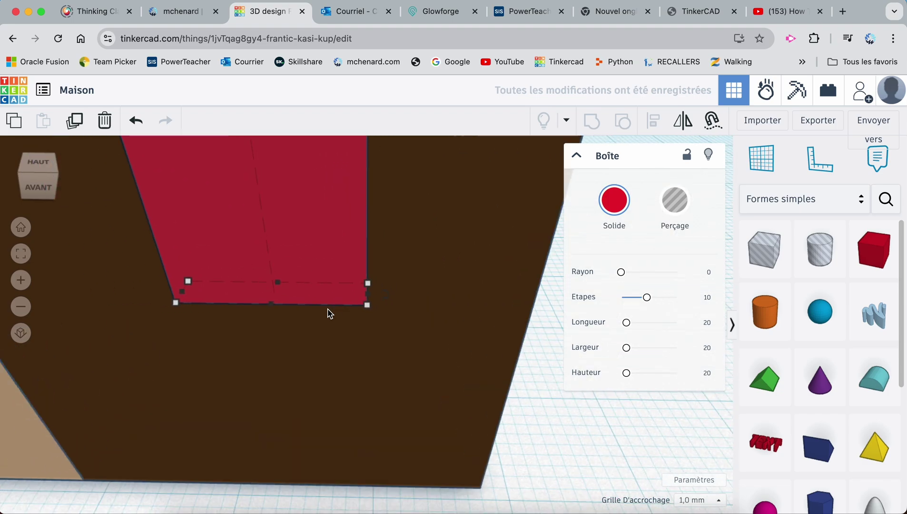
right_click_drag(374, 286, 397, 239)
left_click(614, 200)
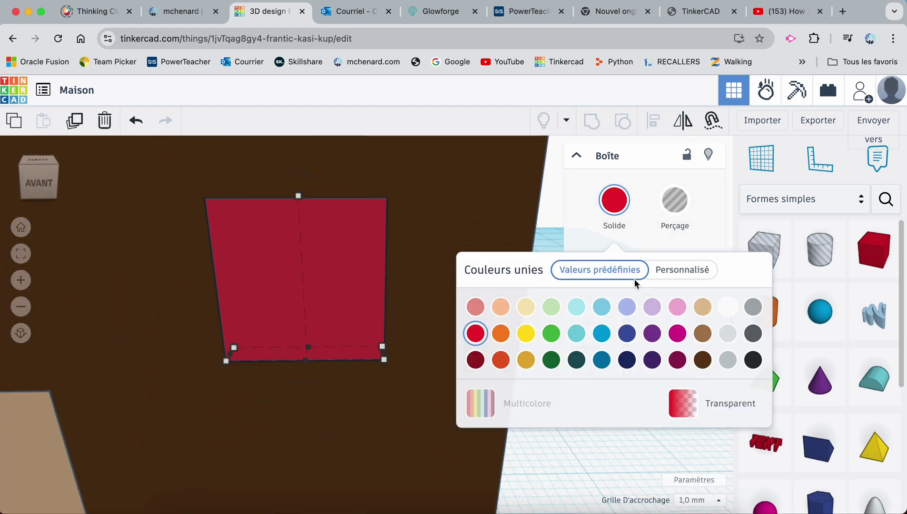
left_click(577, 309)
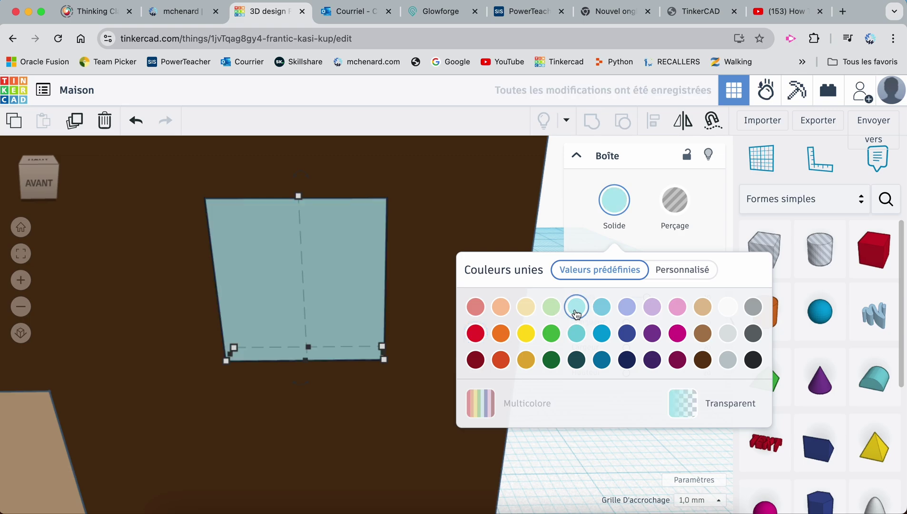
left_click(329, 276)
left_click(419, 376)
right_click_drag(419, 376, 265, 405)
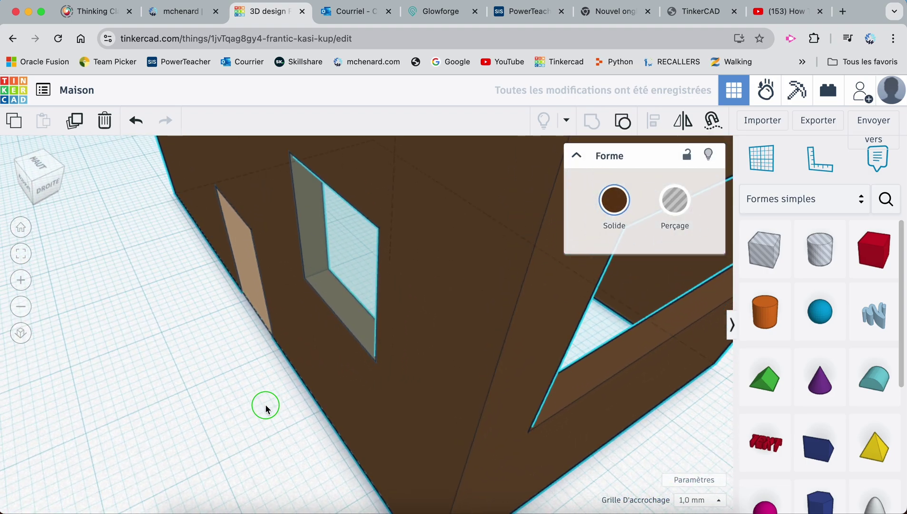
Paste a copy of the cyan pane onto a workplane in the left window, then reset the workplane
right_click_drag(234, 216, 301, 209)
scroll(301, 209, "down", 10)
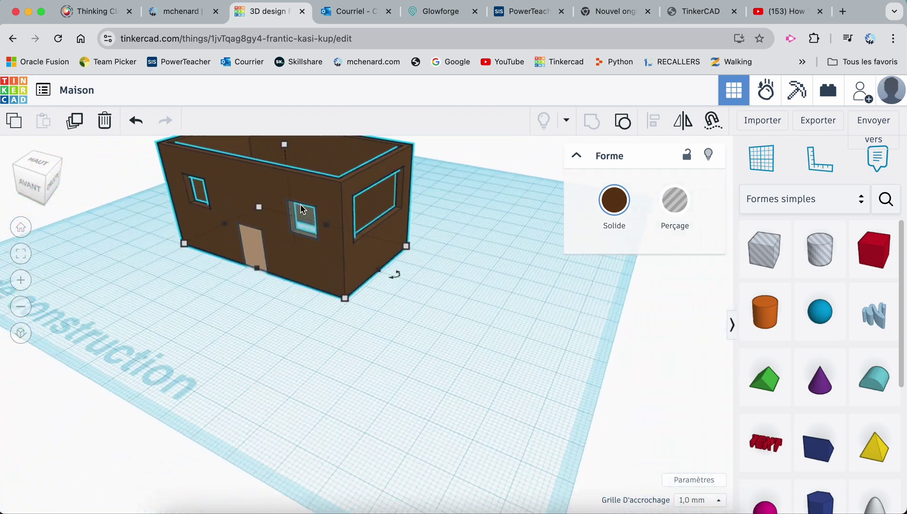
right_click_drag(248, 226, 285, 220)
left_click(294, 216)
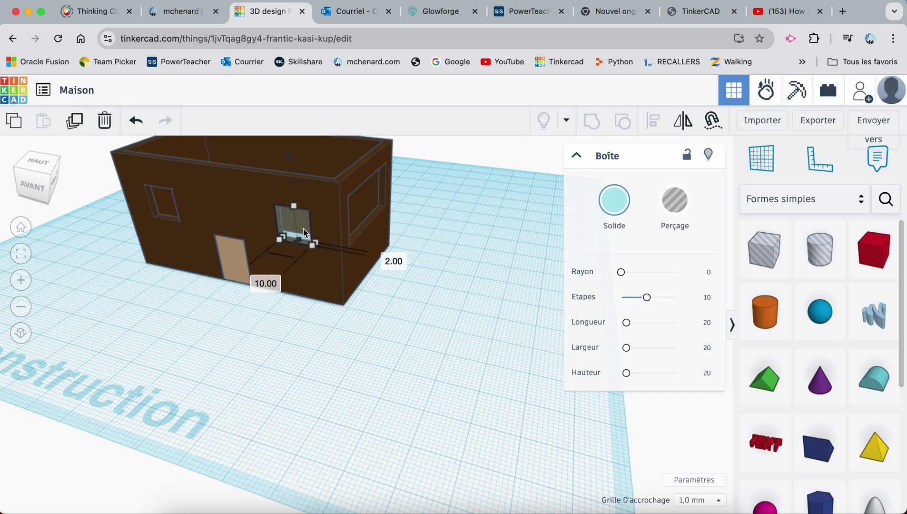
left_click(762, 158)
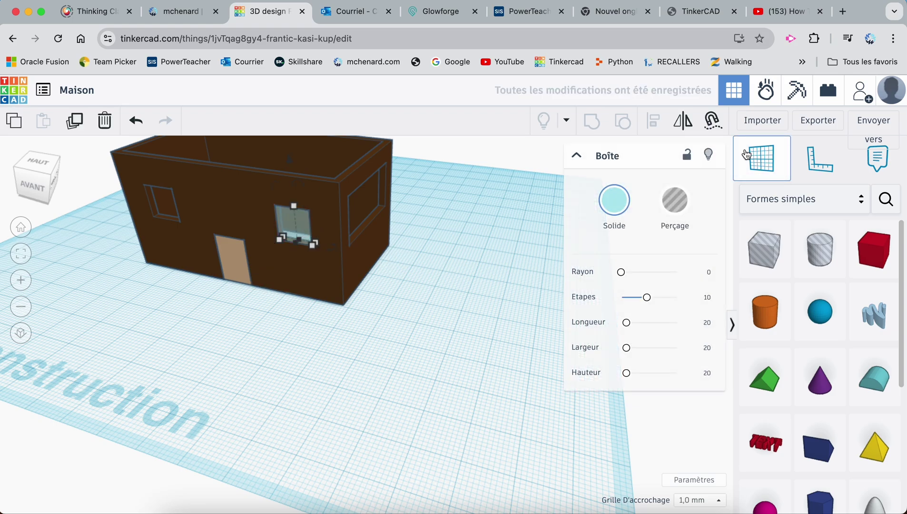
left_click(153, 202)
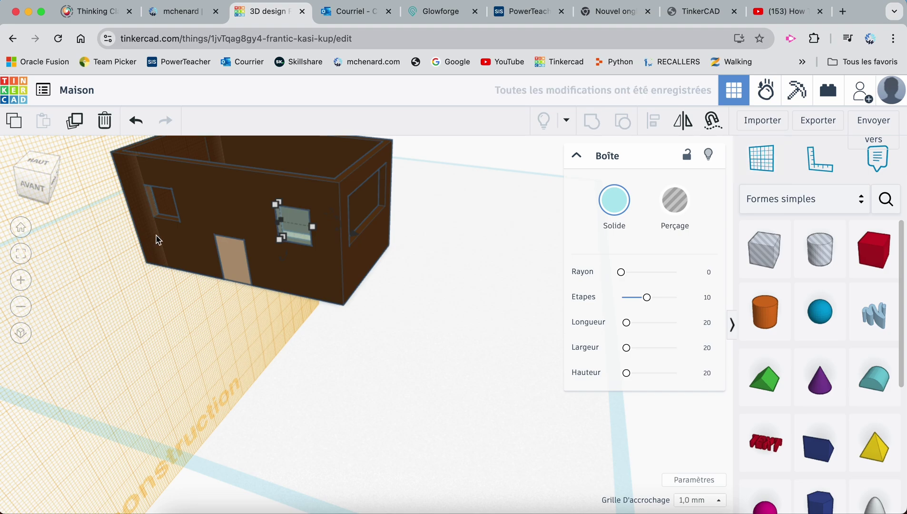
key("ctrl+v")
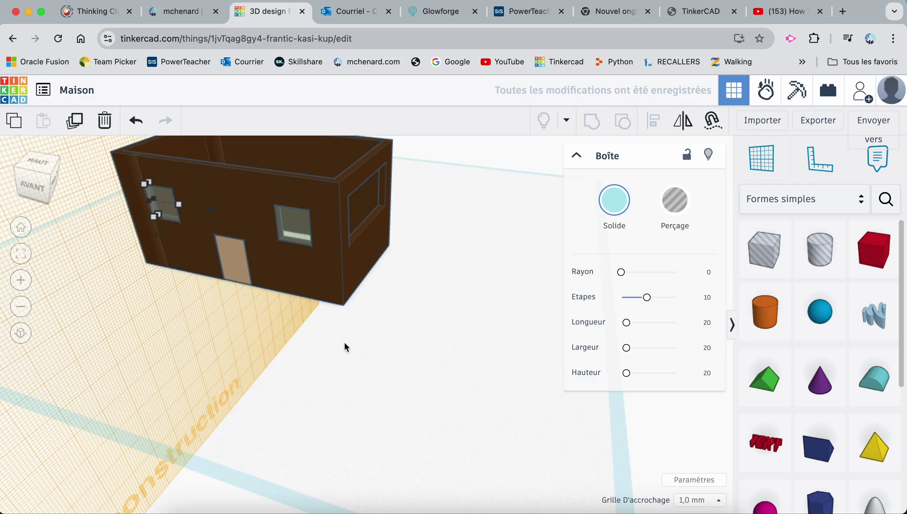
key("w")
left_click(385, 338)
Orbit around the house and ungroup the brown house into its separate shapes
left_click(260, 333)
right_click_drag(205, 310, 215, 270)
right_click_drag(447, 305, 243, 325)
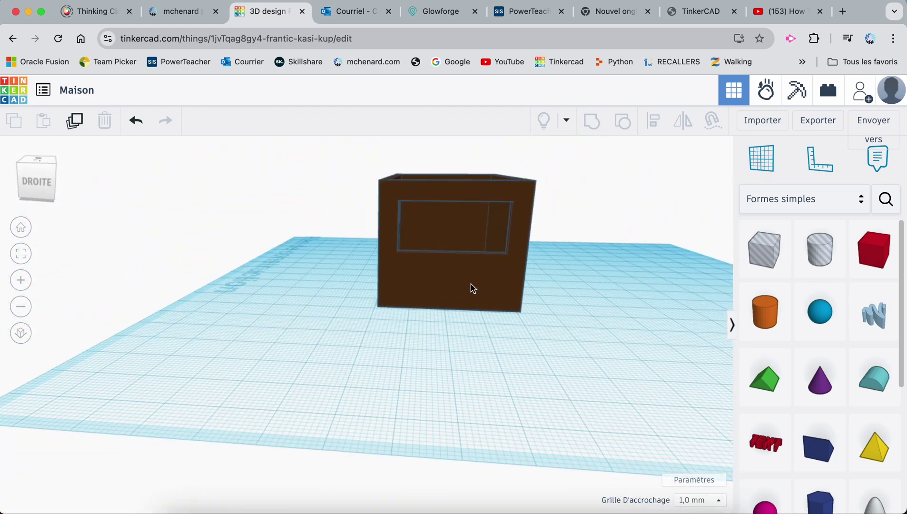
right_click_drag(462, 342, 429, 385)
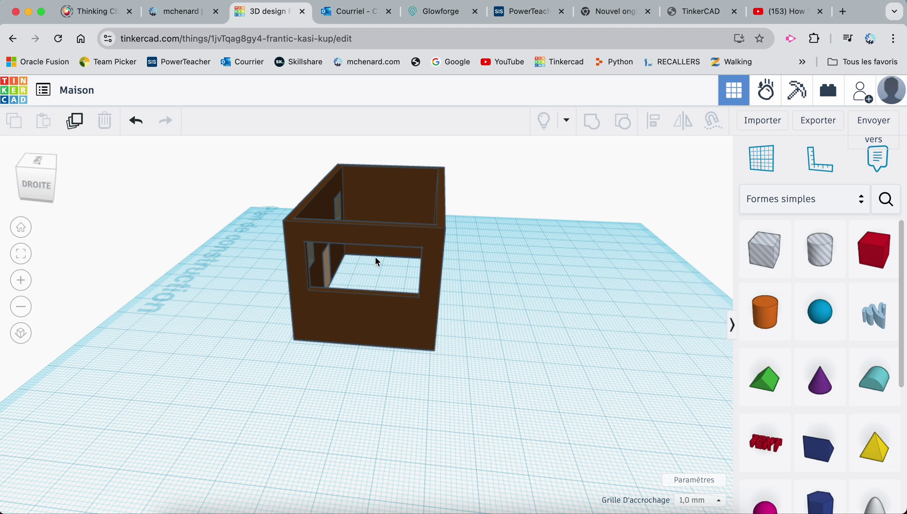
left_click(383, 238)
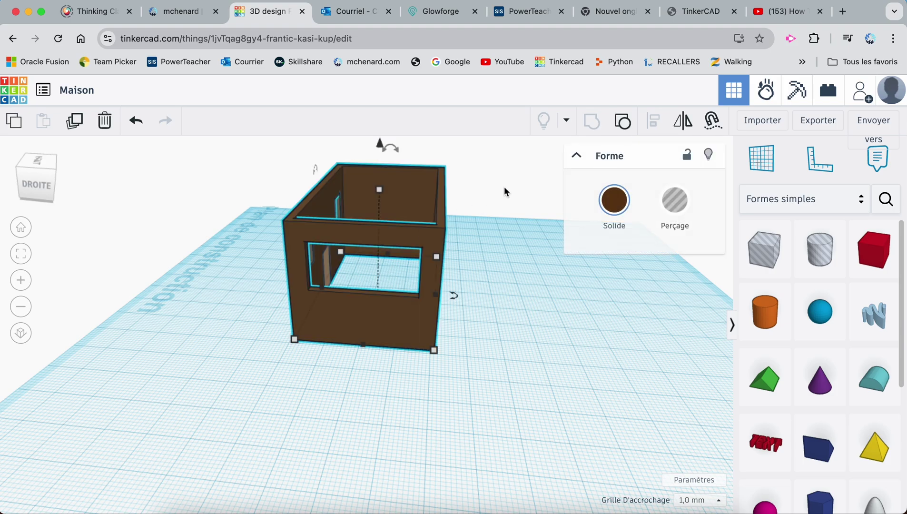
left_click(628, 126)
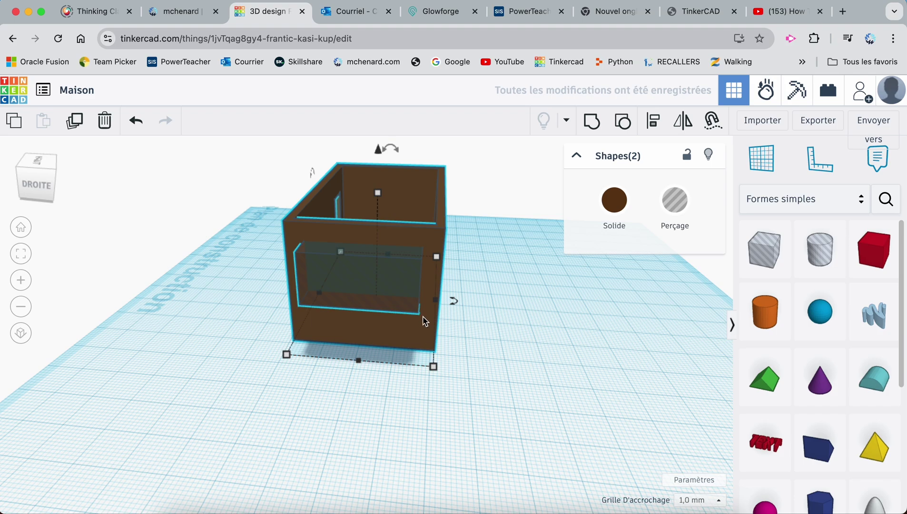
left_click(491, 302)
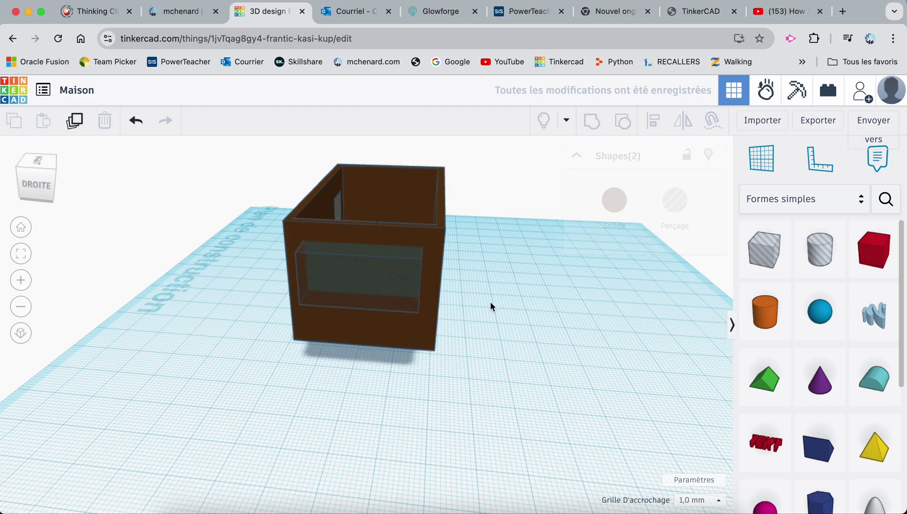
Duplicate the window hole box, make the copy solid red, and lock it
left_click(399, 298)
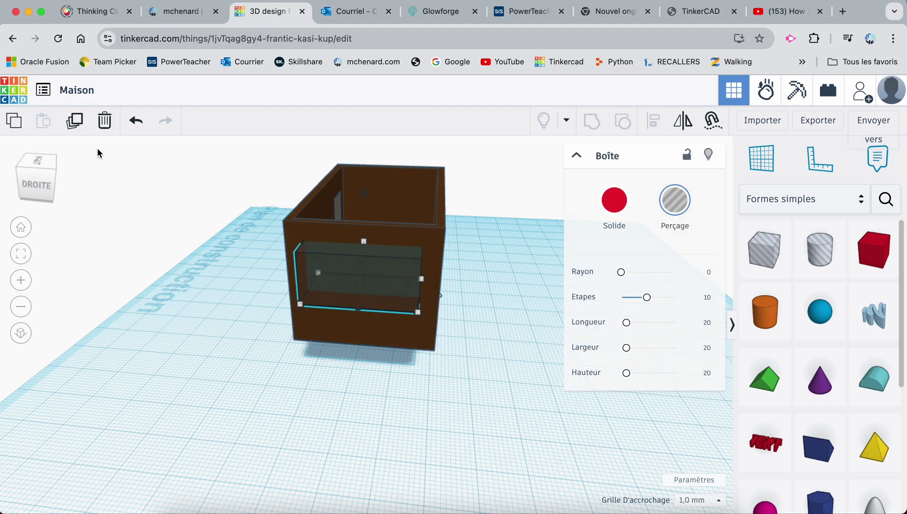
left_click(76, 127)
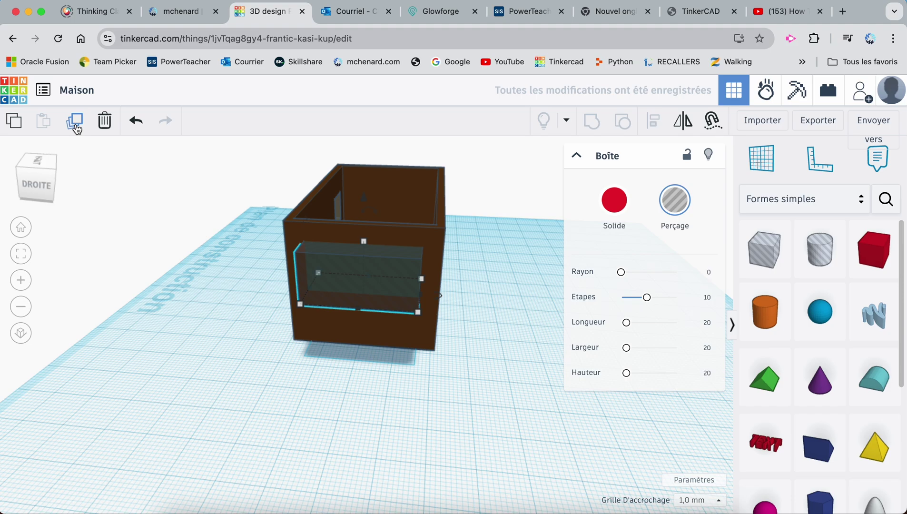
left_click(623, 204)
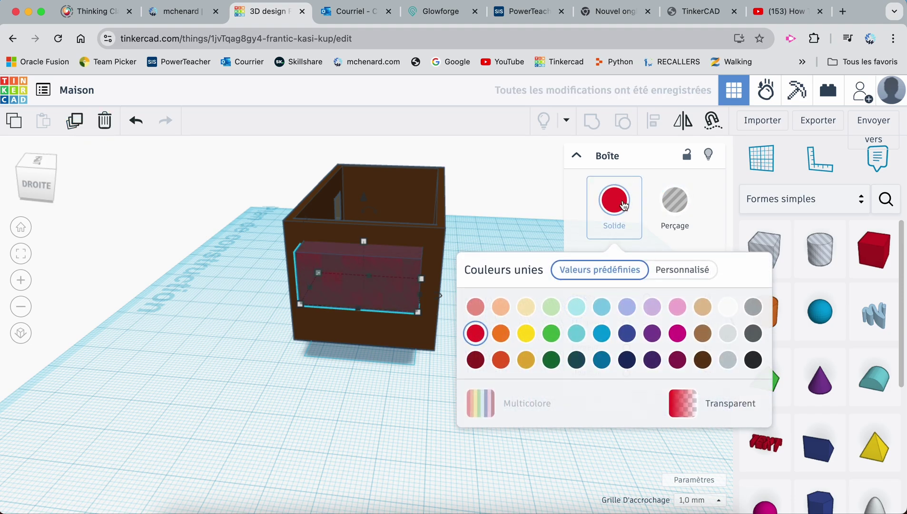
left_click(688, 157)
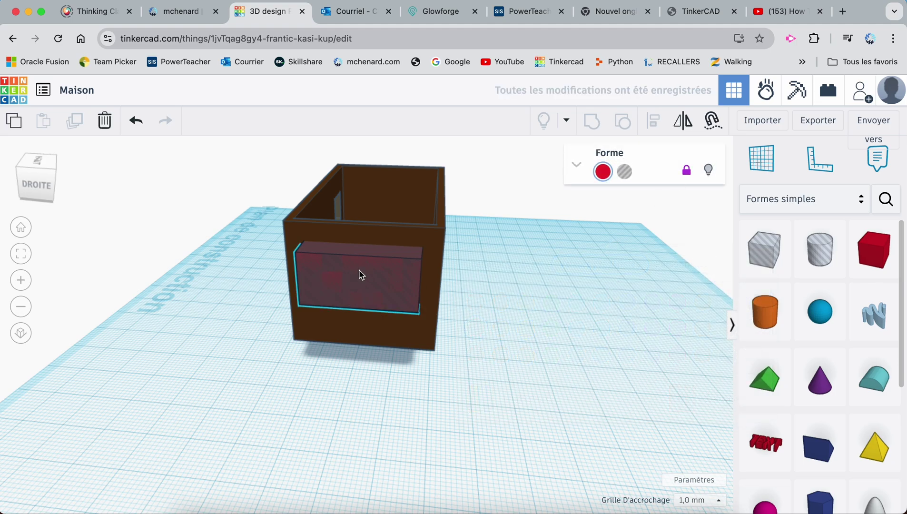
Group the walls with the window hole to cut the window opening
left_click_drag(473, 173, 243, 387)
left_click(541, 285)
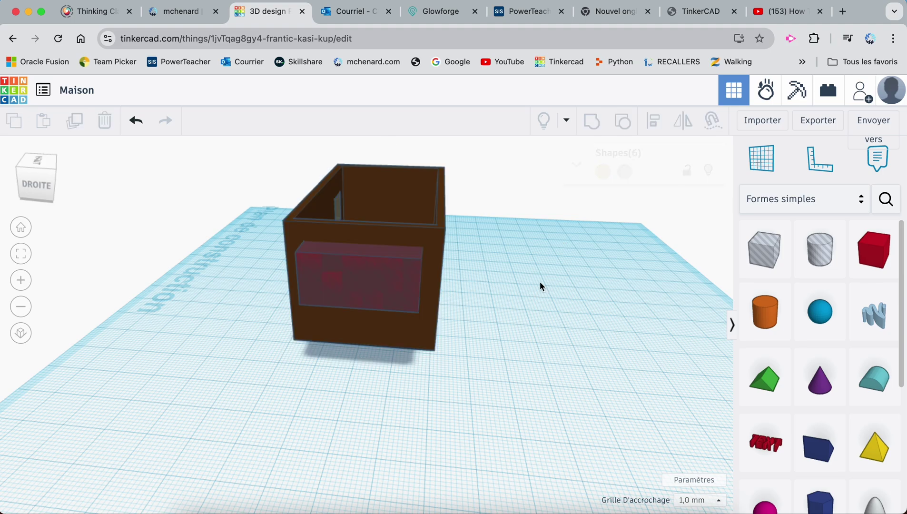
left_click_drag(453, 227, 389, 365)
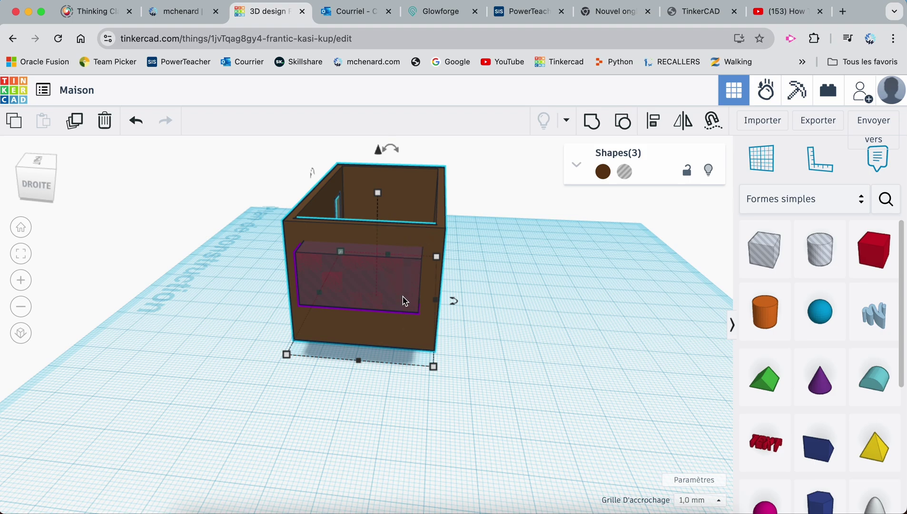
left_click(592, 121)
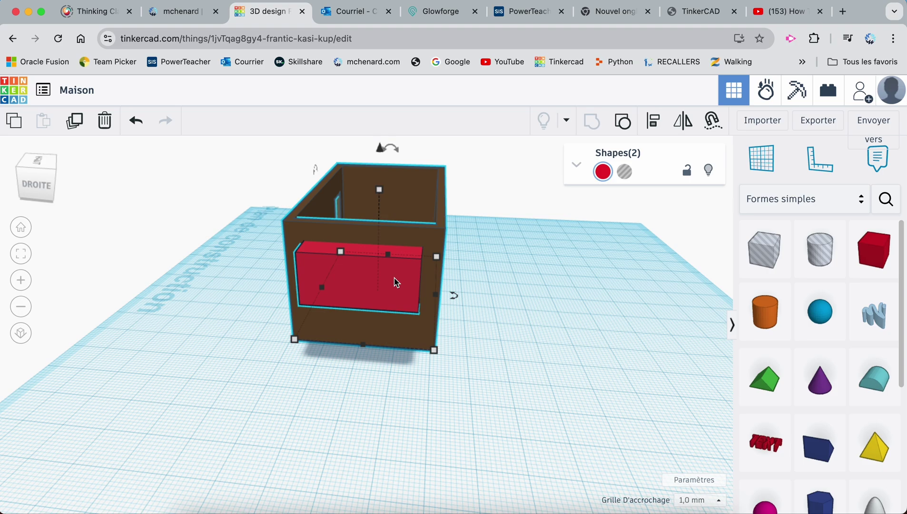
Unlock the red box and recolour it light blue
left_click(493, 289)
left_click(410, 295)
left_click(688, 170)
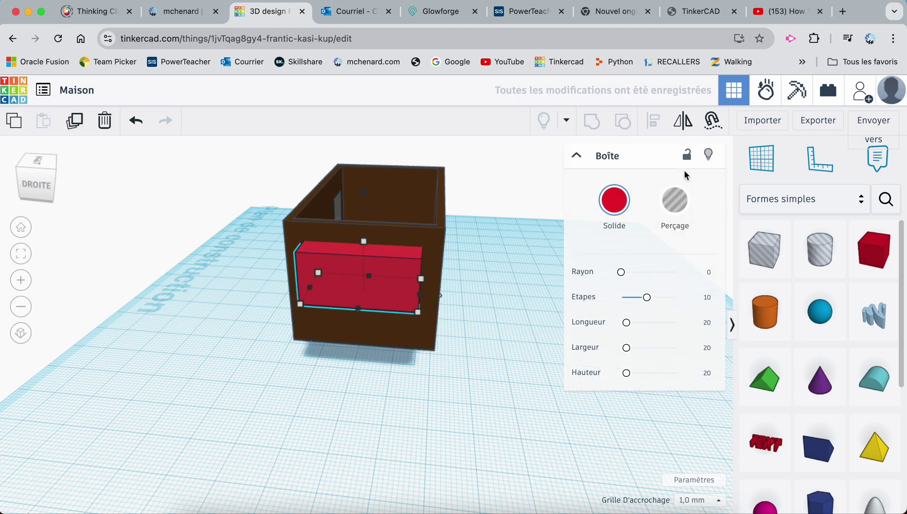
left_click(621, 206)
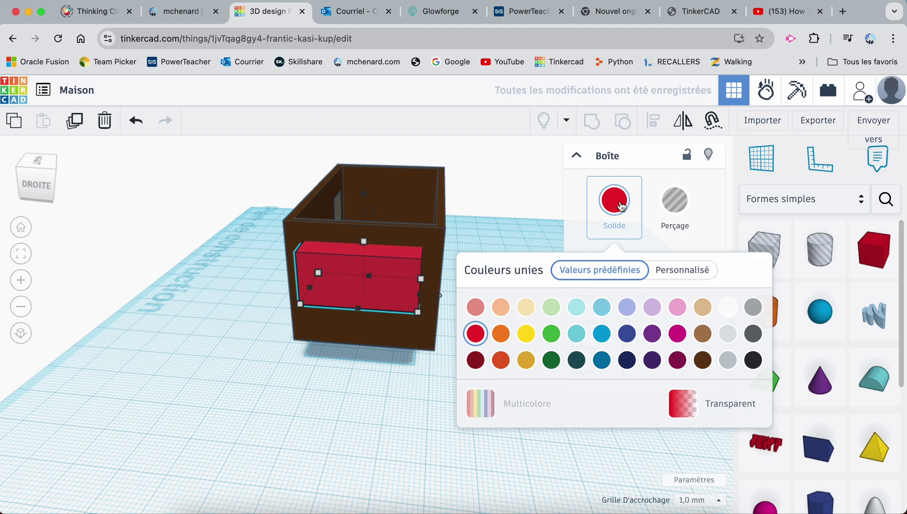
left_click(602, 307)
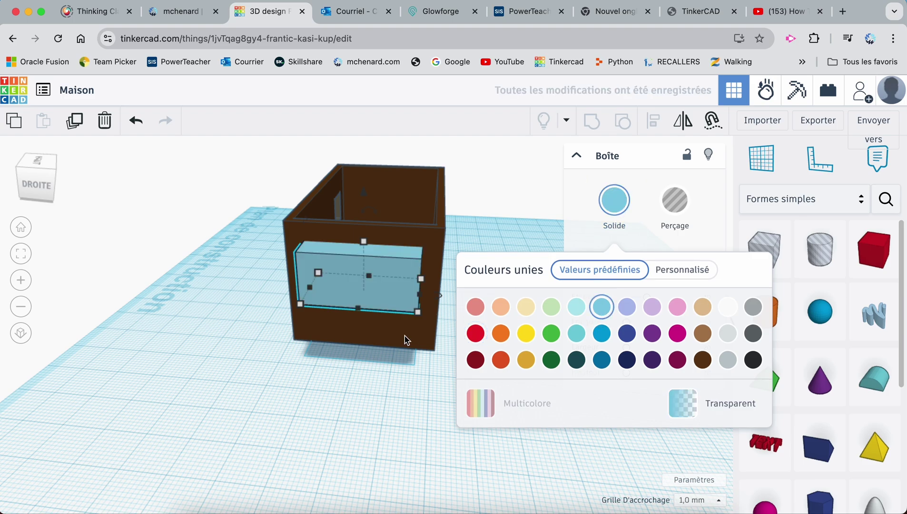
Thin the pane to 2 mm deep and lower it into the window opening
left_click(301, 306)
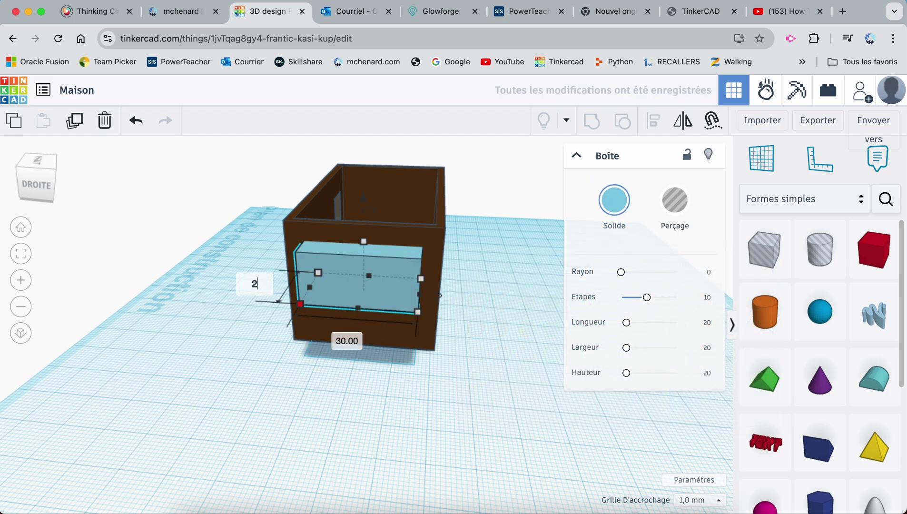
type("2")
key("Return")
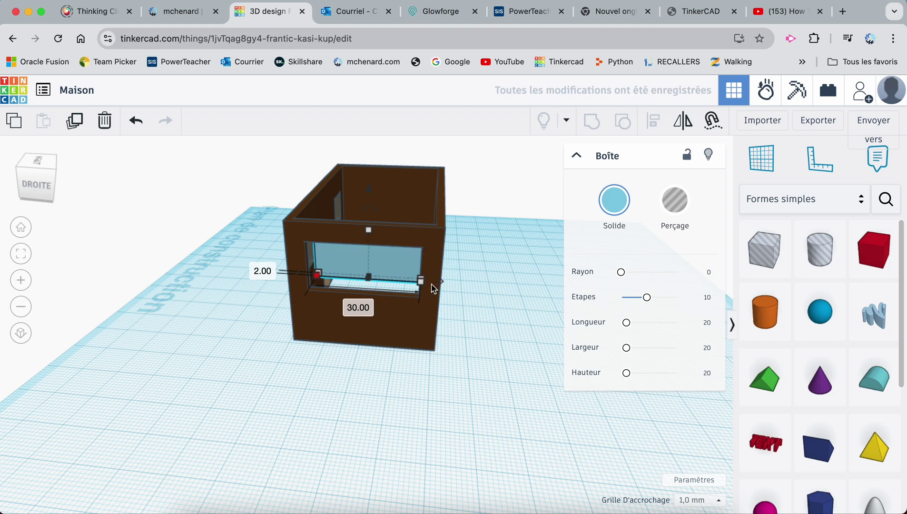
key("ctrl+Down")
key("ctrl+Down")
key("ctrl+Down")
key("ctrl+Down")
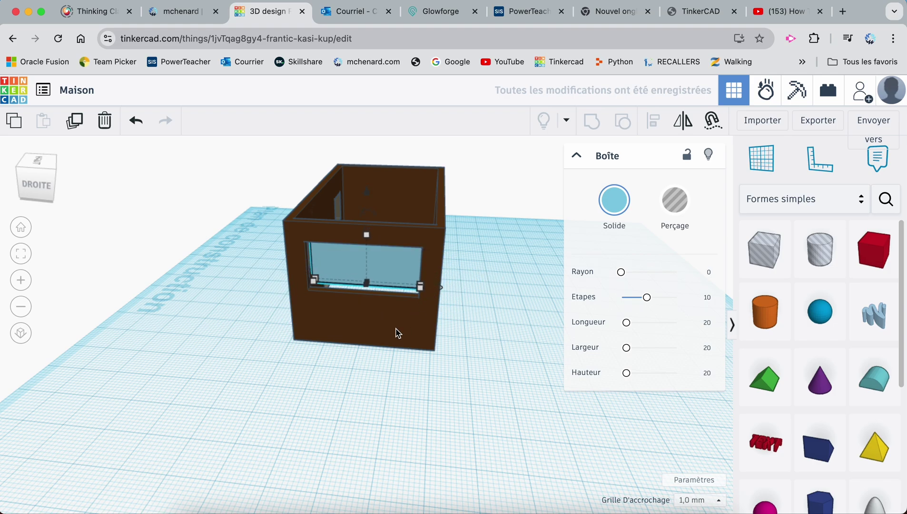
key("ctrl+Down")
key("ctrl+Down")
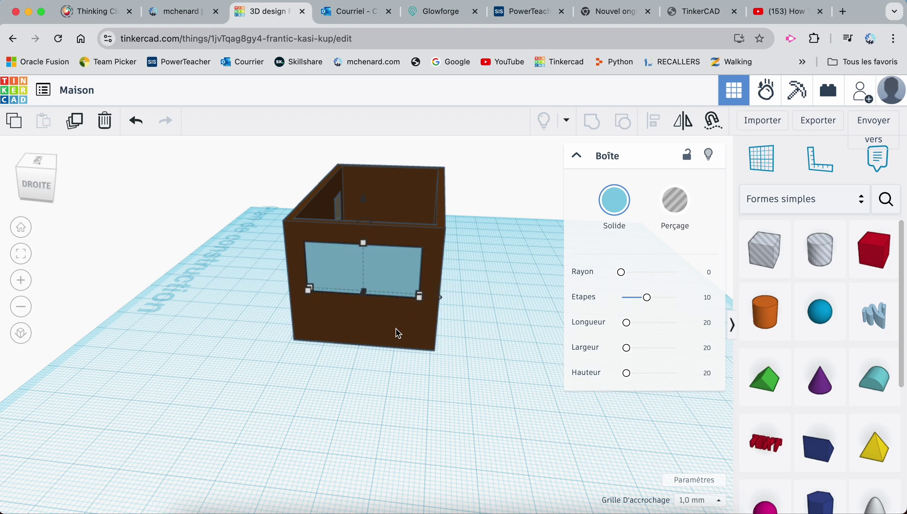
left_click(463, 356)
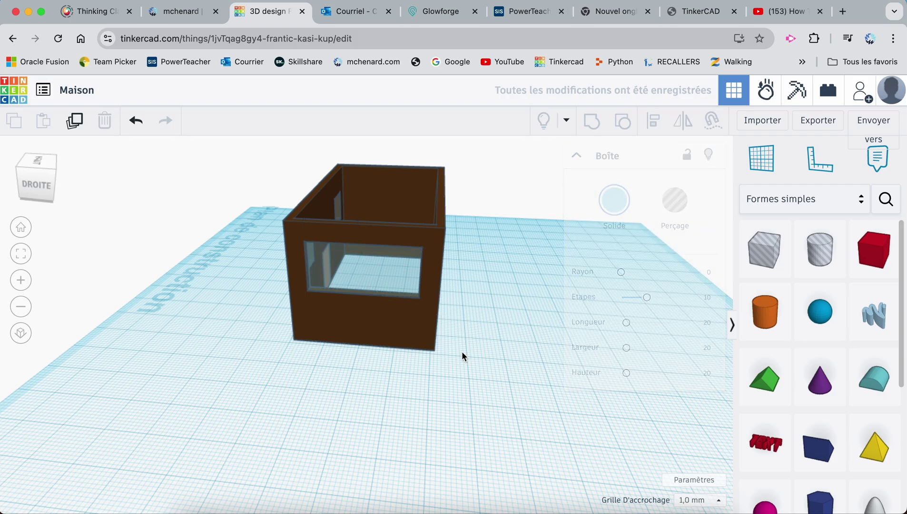
Add a Toit roof shape from Formes simples and stretch it across the house
right_click_drag(264, 375, 443, 343)
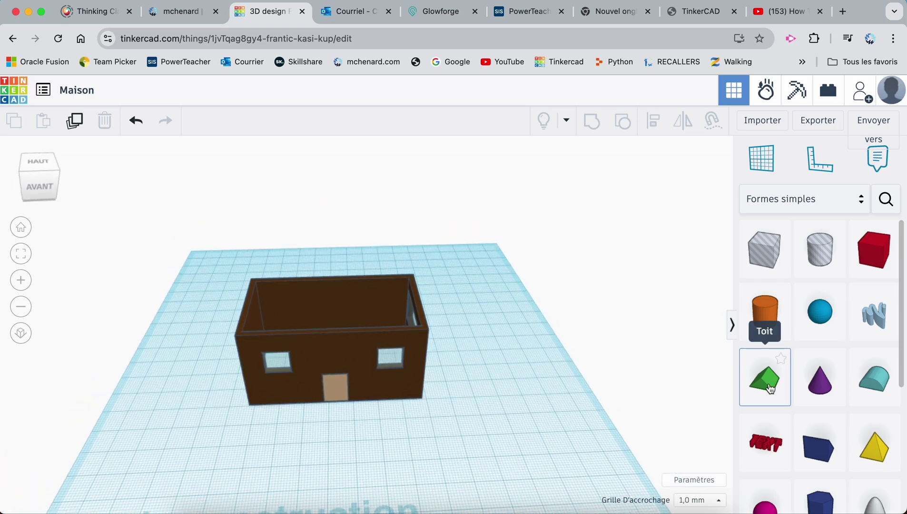
left_click_drag(770, 382, 425, 325)
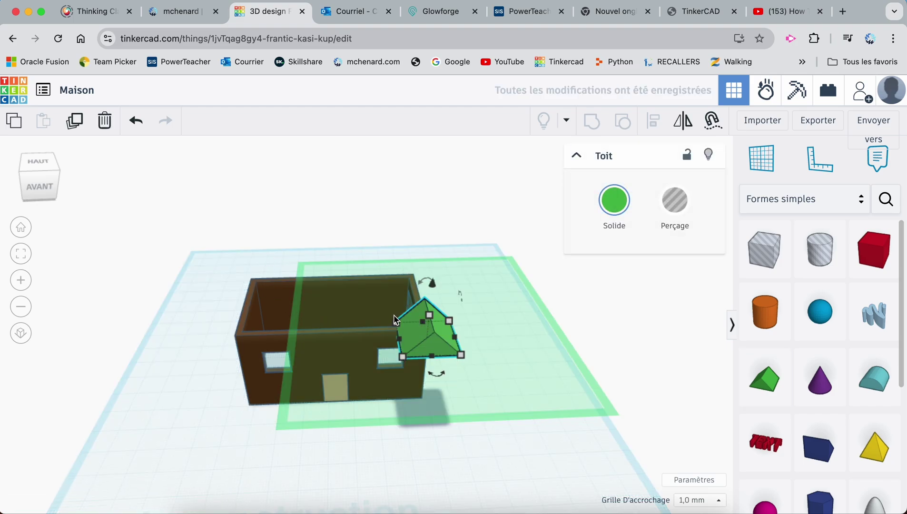
left_click_drag(402, 341, 235, 345)
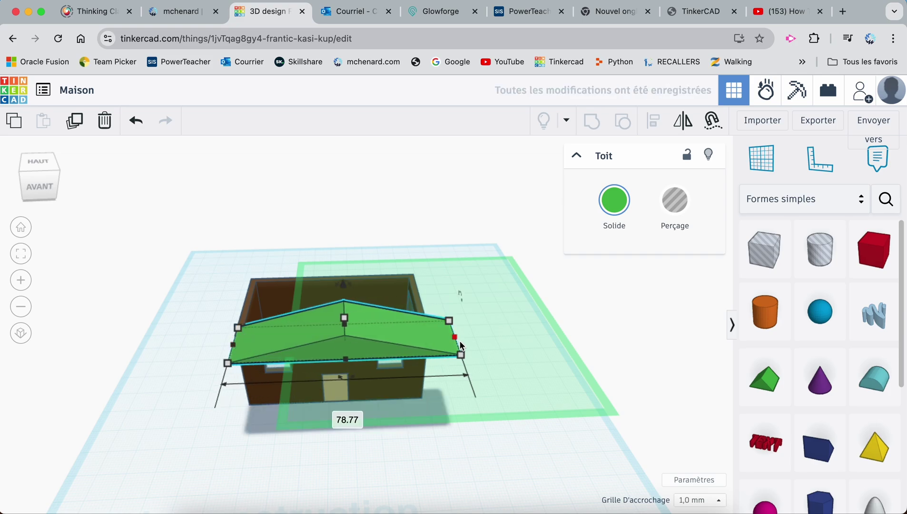
right_click_drag(200, 306, 404, 338)
left_click_drag(429, 336, 338, 335)
Fit the roof over the walls at 49 mm wide and 22 mm tall, then select walls and roof
left_click_drag(424, 360, 405, 358)
left_click_drag(466, 337, 452, 340)
right_click_drag(482, 379, 350, 253)
left_click_drag(350, 258, 346, 235)
left_click(287, 393)
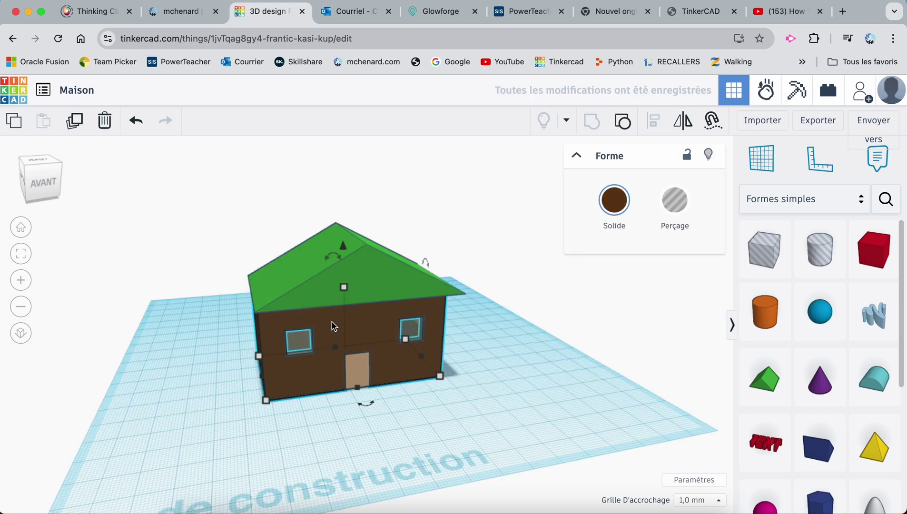
left_click(372, 274, "shift")
Try a bottom-centre alignment of walls and roof, then undo it
key("l")
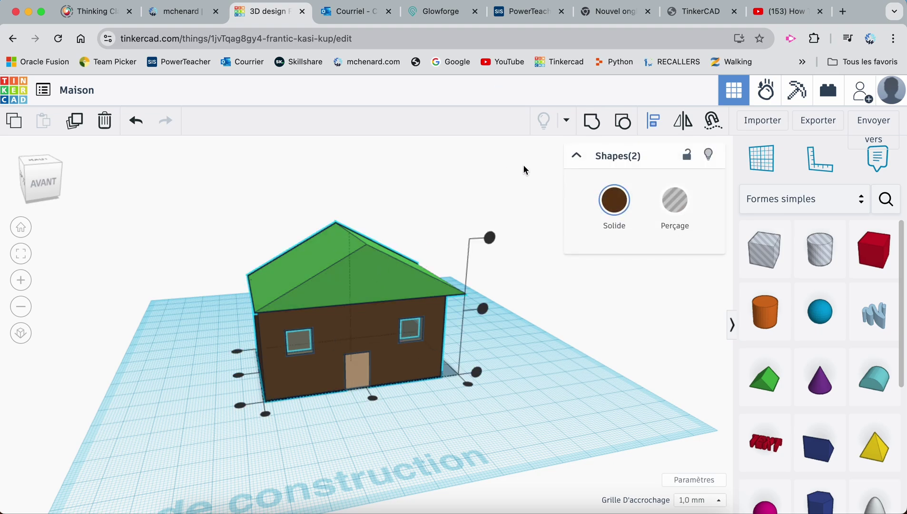
left_click(374, 399)
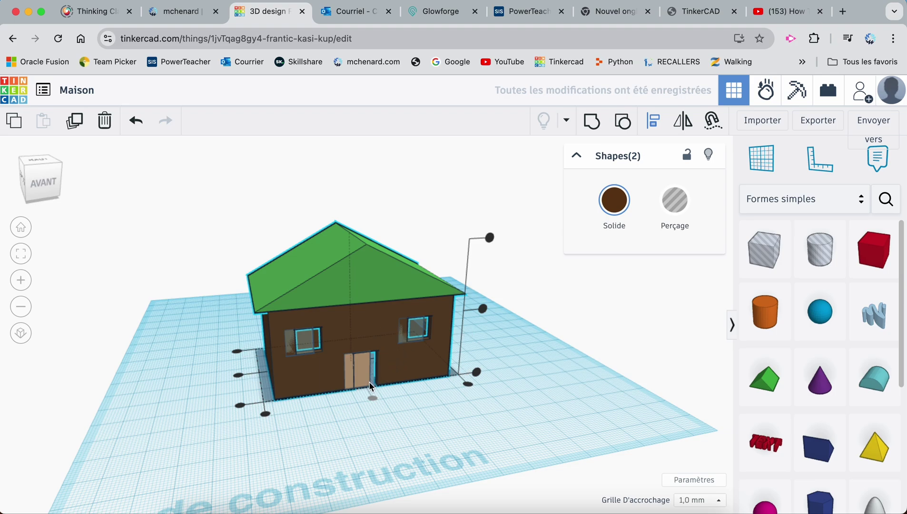
key("super+z")
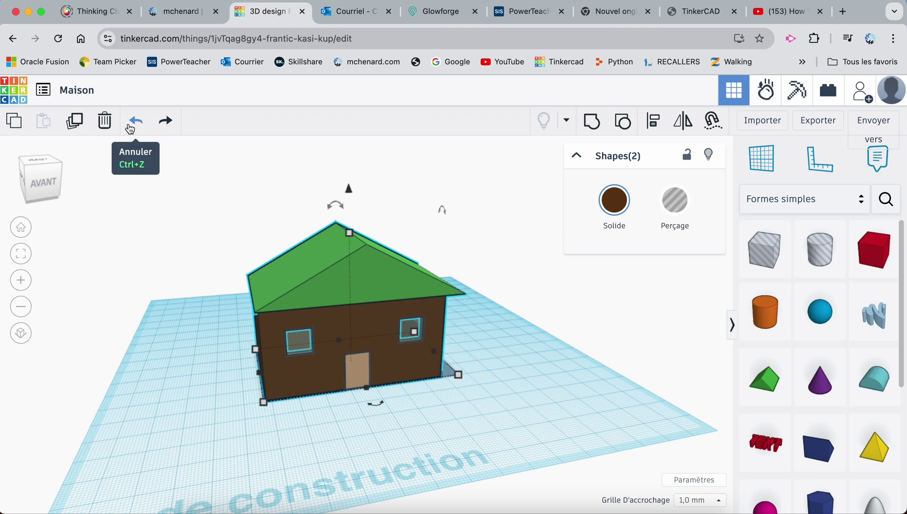
left_click(133, 223)
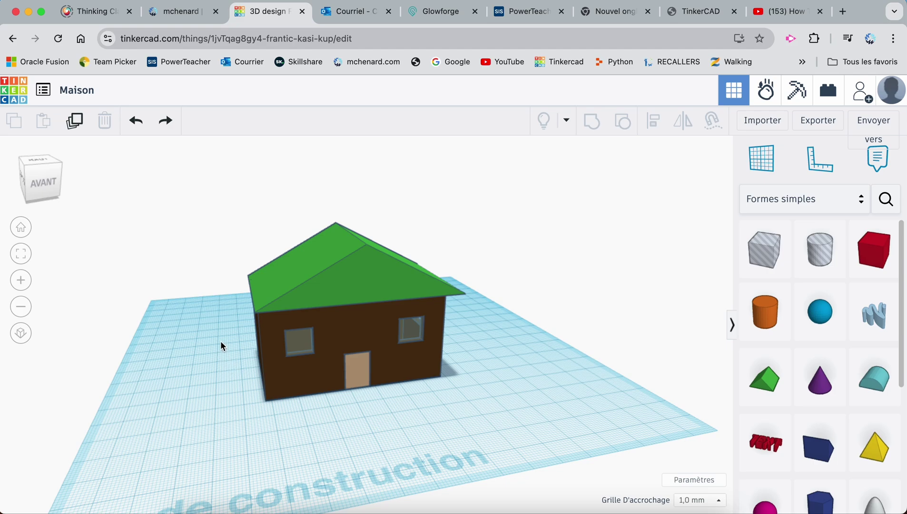
Group all house parts into one shape while keeping their original separate colours
left_click_drag(240, 333, 469, 406)
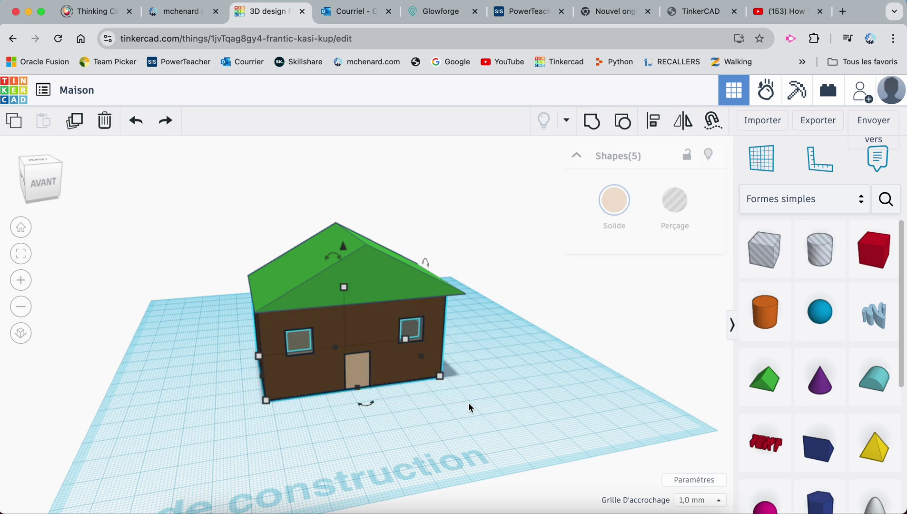
left_click(591, 124)
left_click(618, 212)
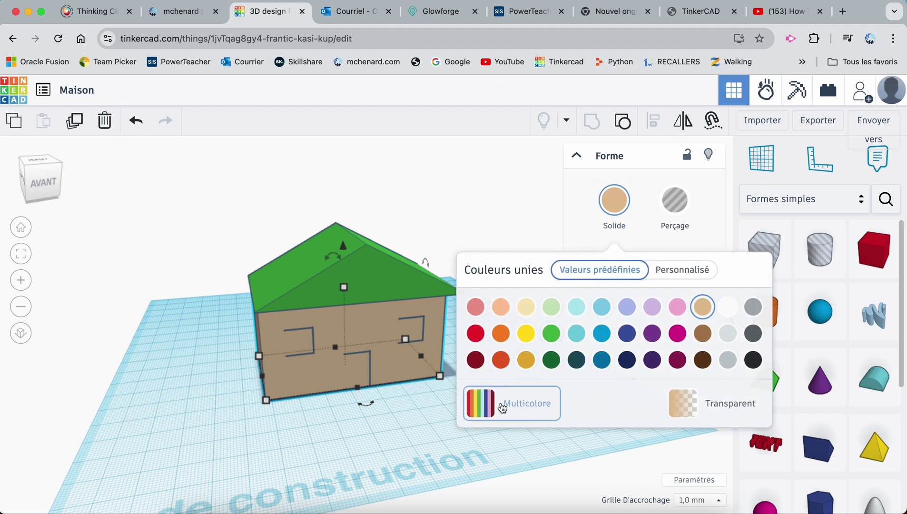
left_click(502, 408)
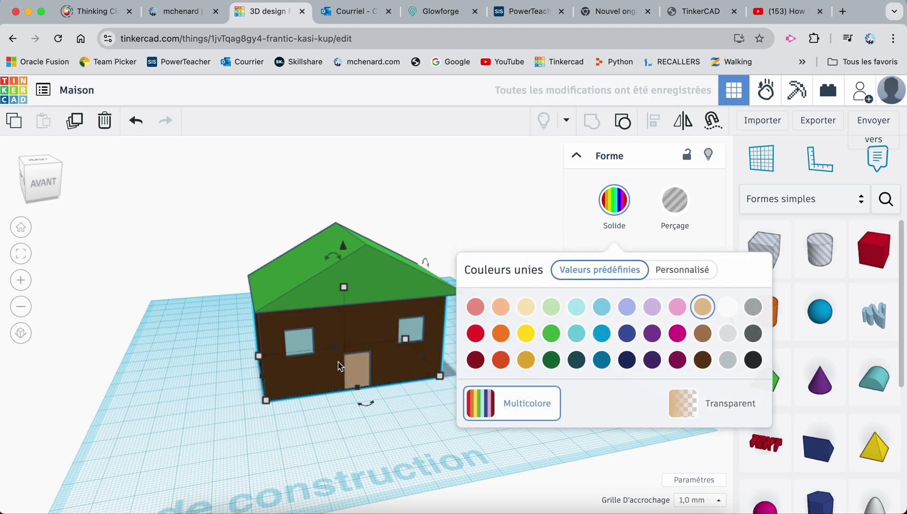
left_click(371, 427)
Centre the walls under the roof both front to back and side to side
left_click(360, 327)
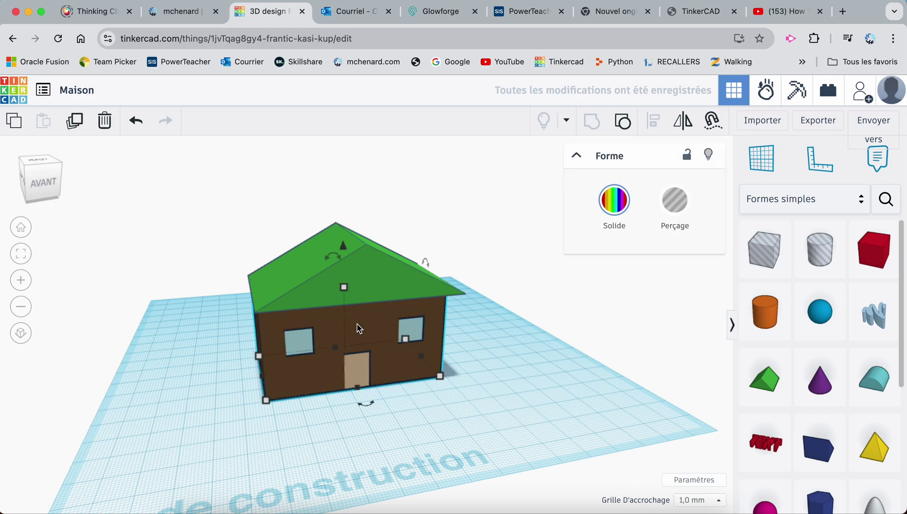
left_click_drag(359, 319, 374, 348)
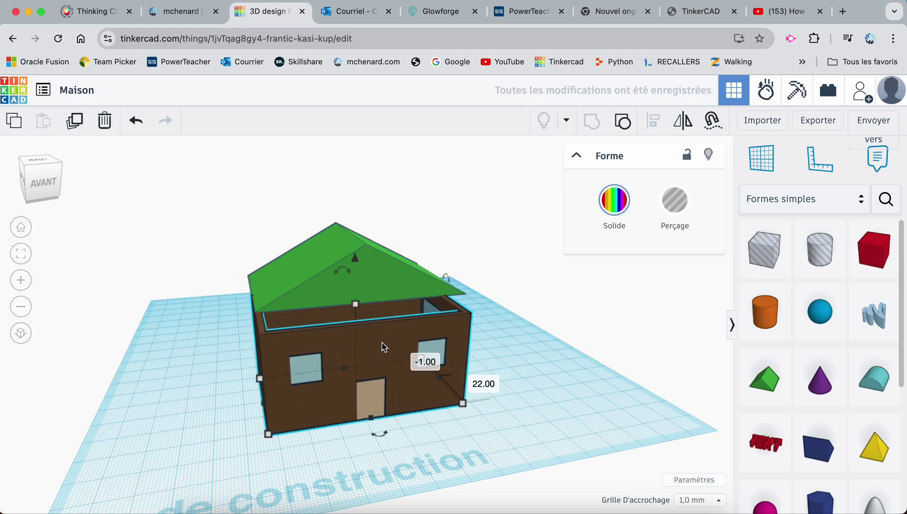
left_click(382, 299, "shift")
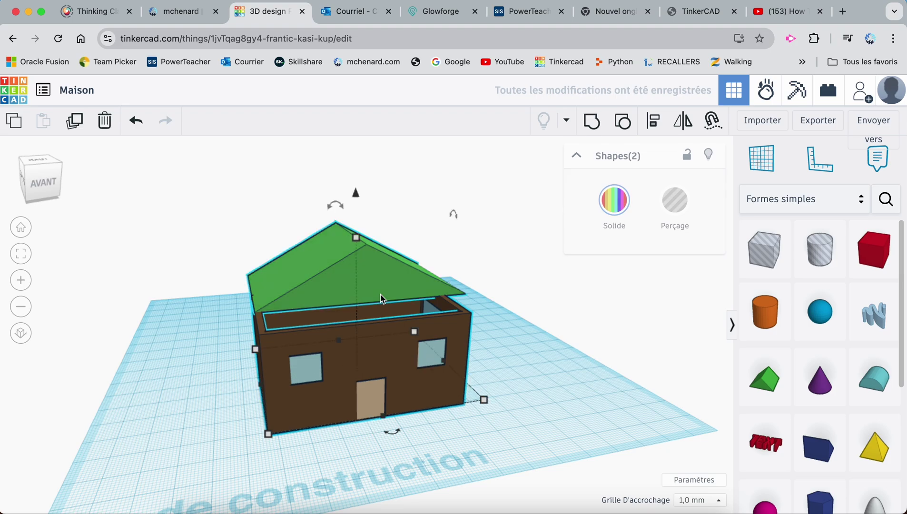
key("l")
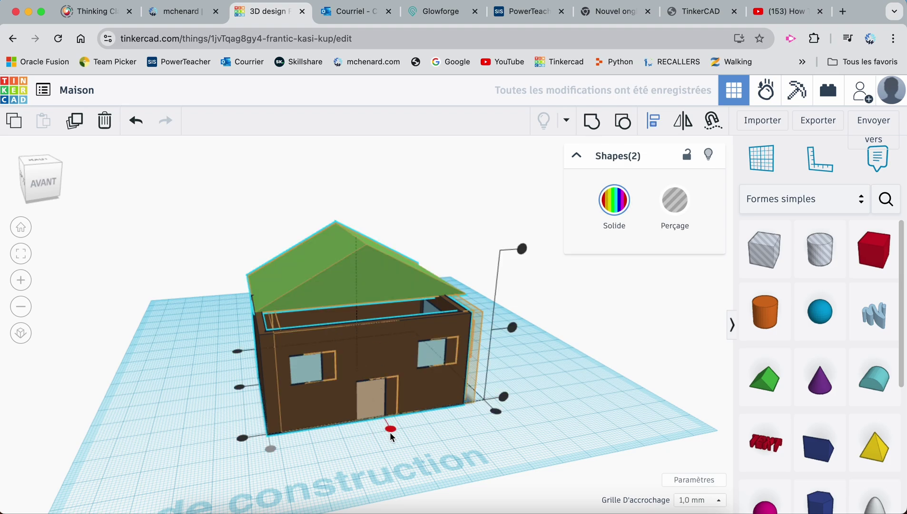
left_click(391, 427)
left_click(241, 390)
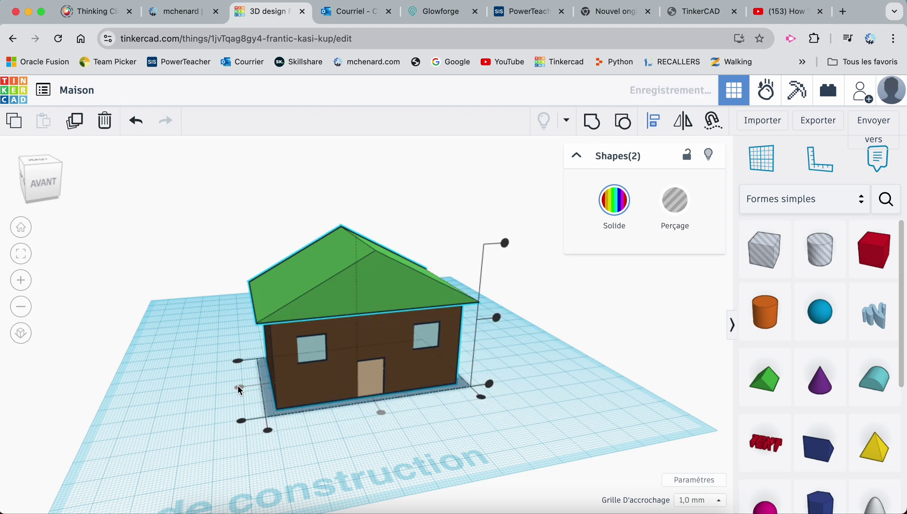
left_click(441, 434)
right_click_drag(441, 435, 412, 409)
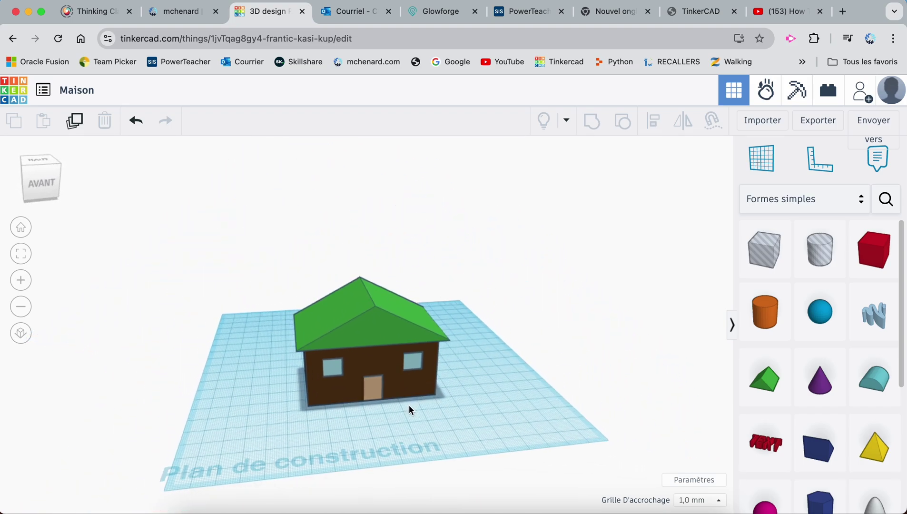
right_click_drag(488, 411, 483, 381)
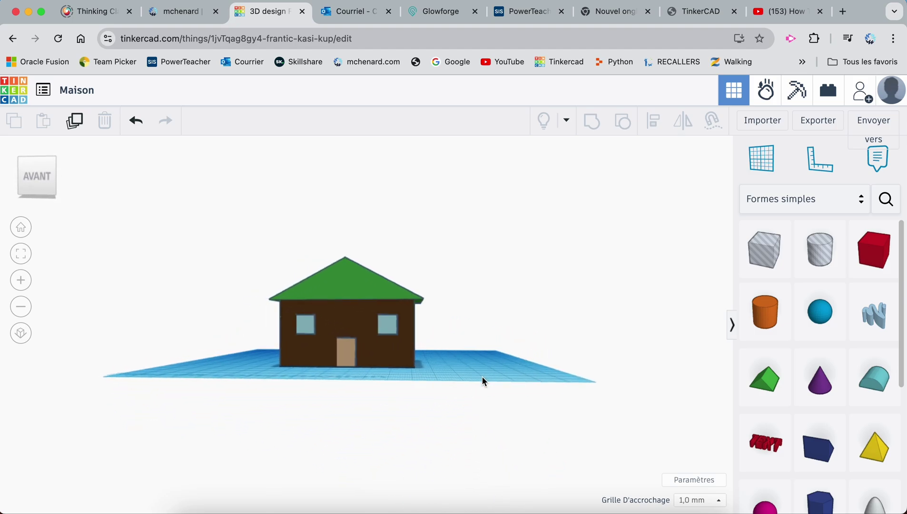
right_click_drag(462, 346, 508, 348)
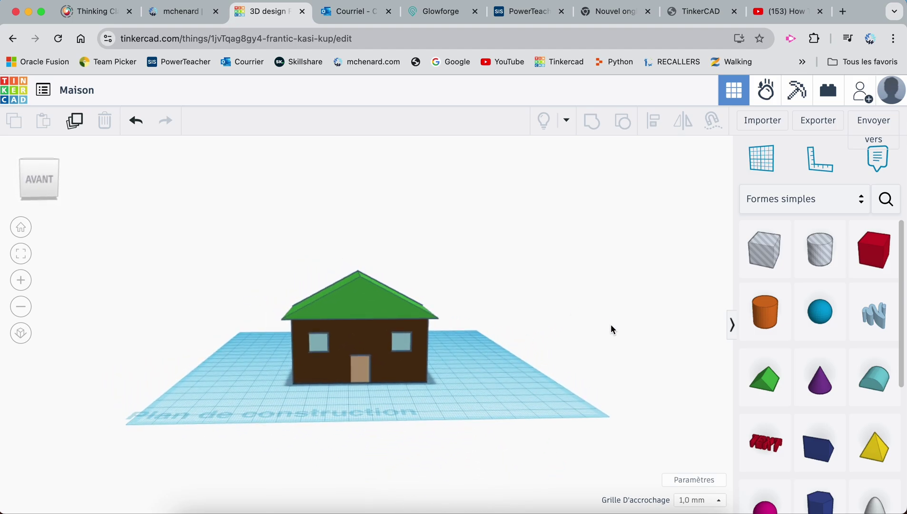
Set the workspace background colour to yellow in Paramètres
left_click(690, 481)
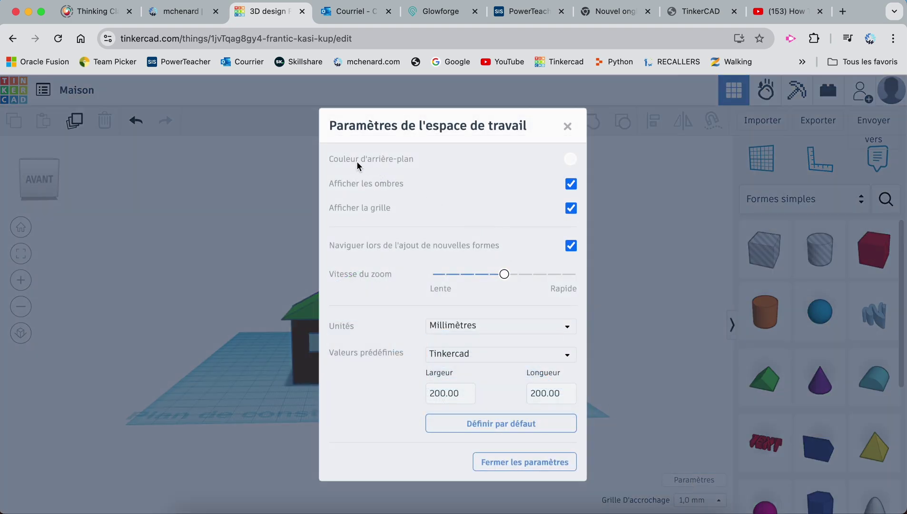
left_click(570, 160)
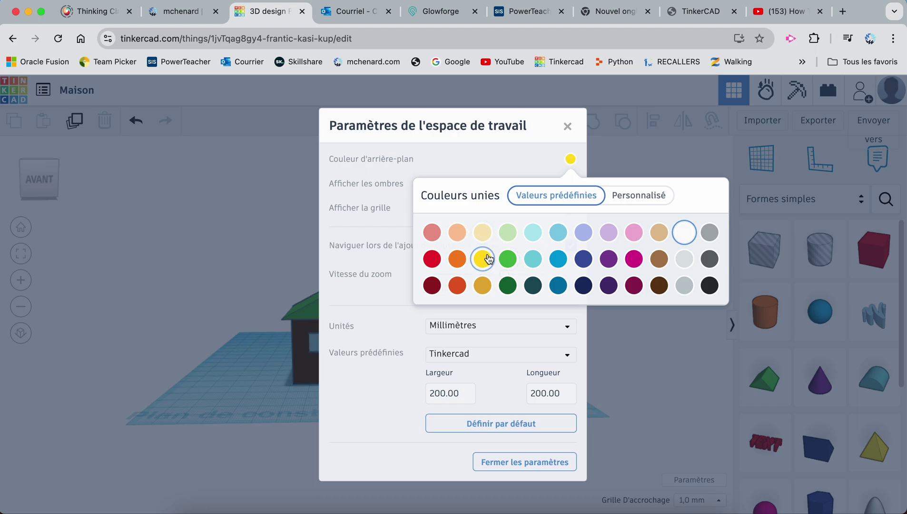
left_click(523, 168)
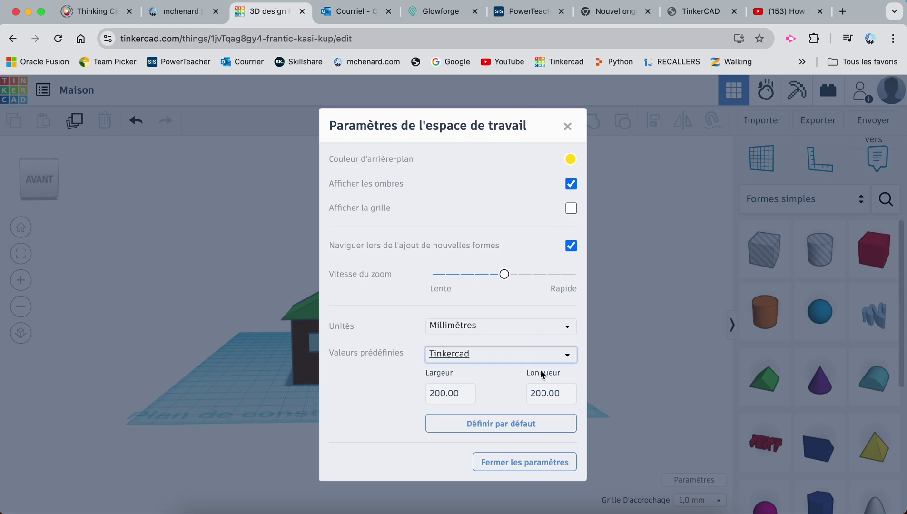
left_click(531, 463)
Orbit to view the house's right side, then return to the designs dashboard
right_click_drag(555, 306, 493, 302)
right_click_drag(476, 377, 501, 393)
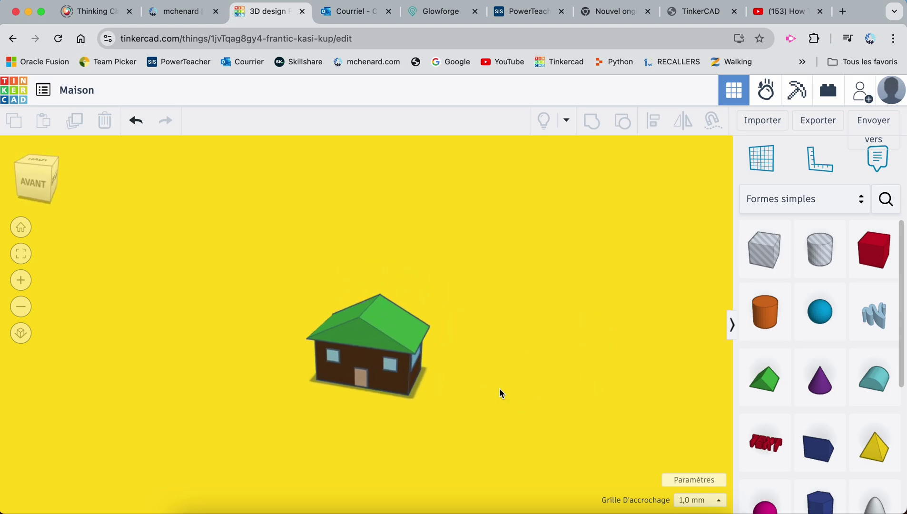
left_click(16, 94)
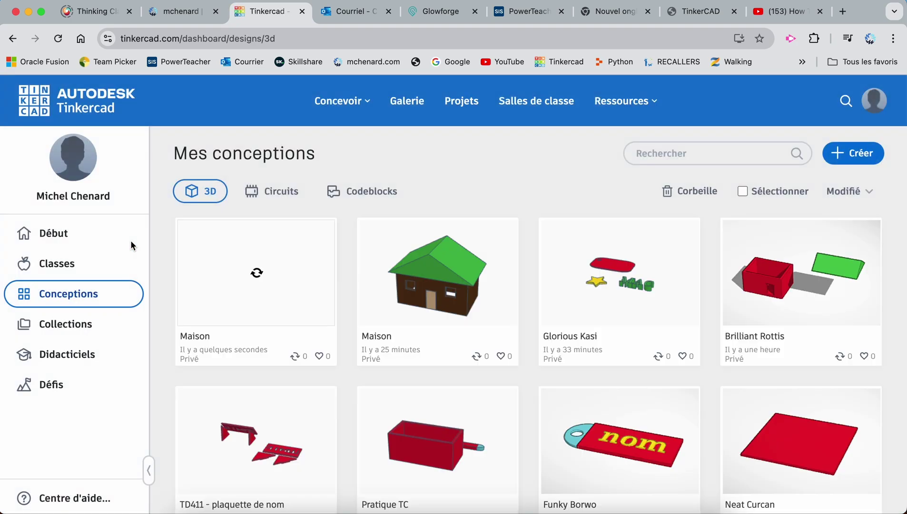
Set the Maison design's privacy to Partager le lien in its Propriétés and save
mouse_move(243, 330)
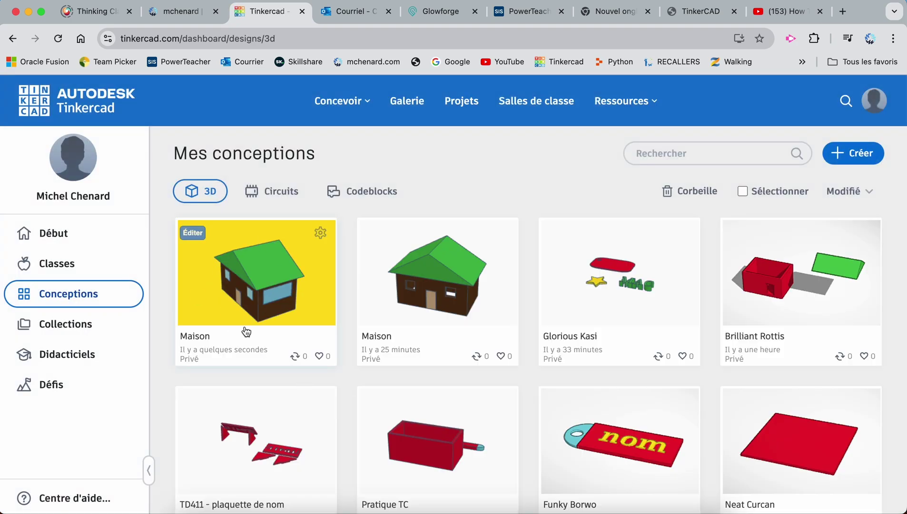
left_click(320, 233)
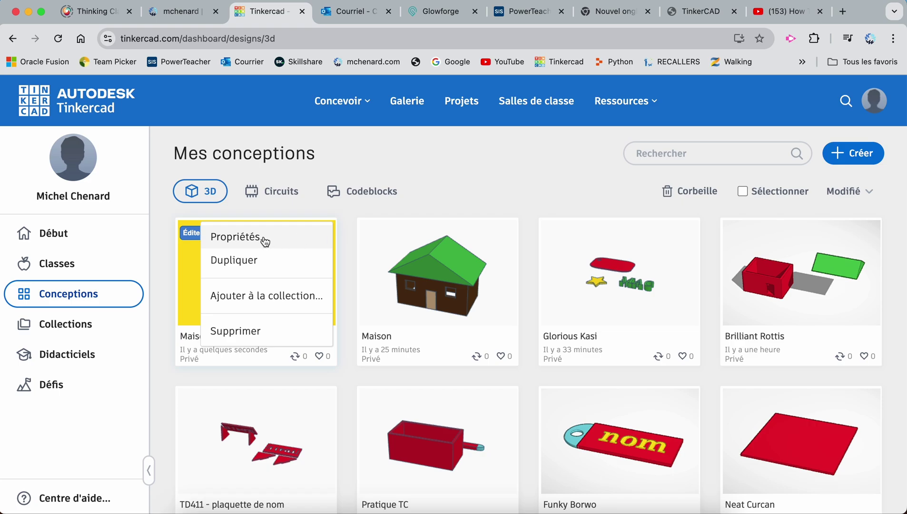
left_click(265, 238)
scroll(352, 317, "down", 1)
scroll(284, 352, "down", 5)
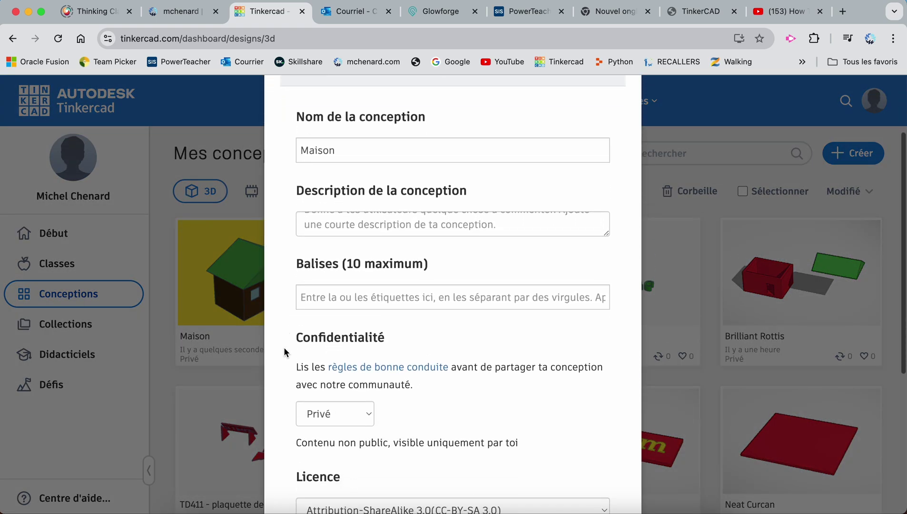
left_click(333, 285)
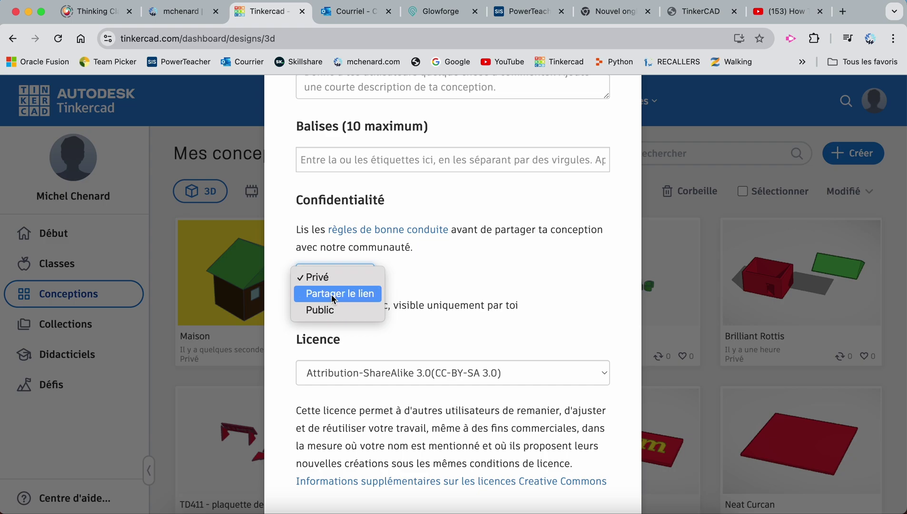
left_click(332, 294)
scroll(400, 321, "down", 3)
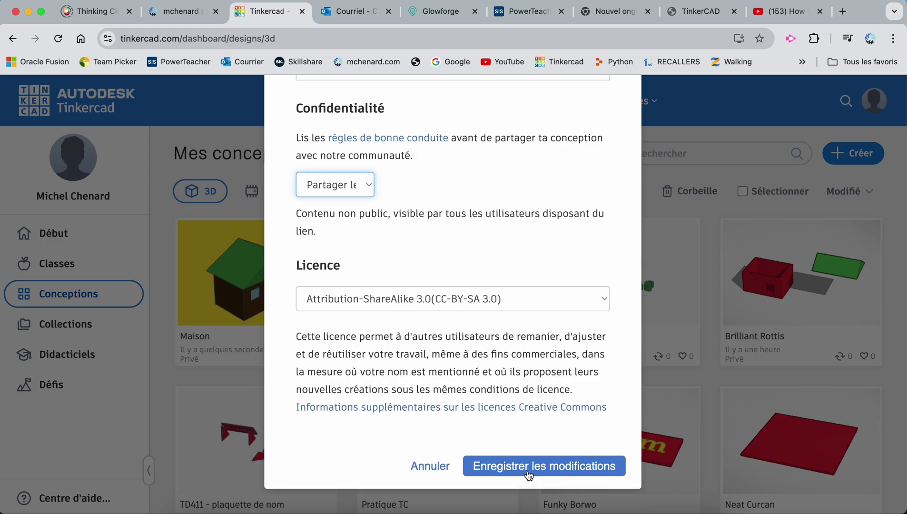
left_click(529, 469)
Copy the Maison design's share link, then switch over to Microsoft Teams
mouse_move(330, 348)
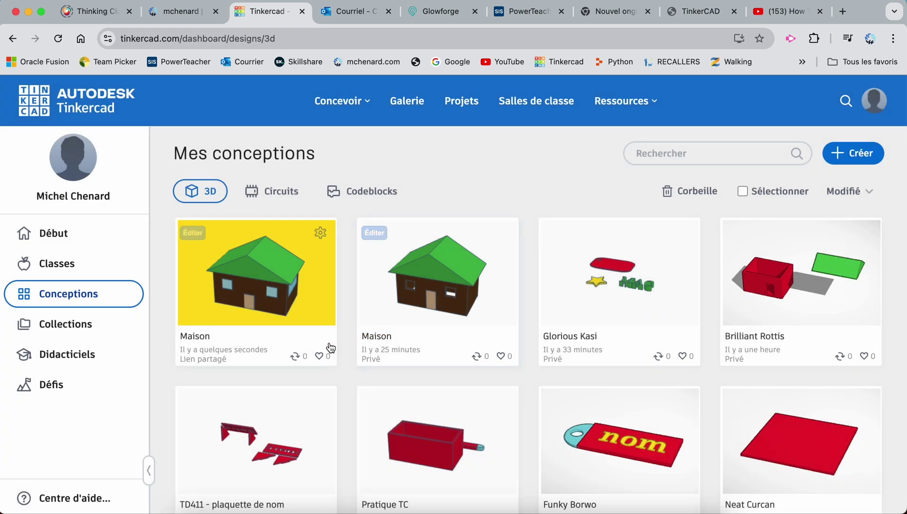
left_click(321, 234)
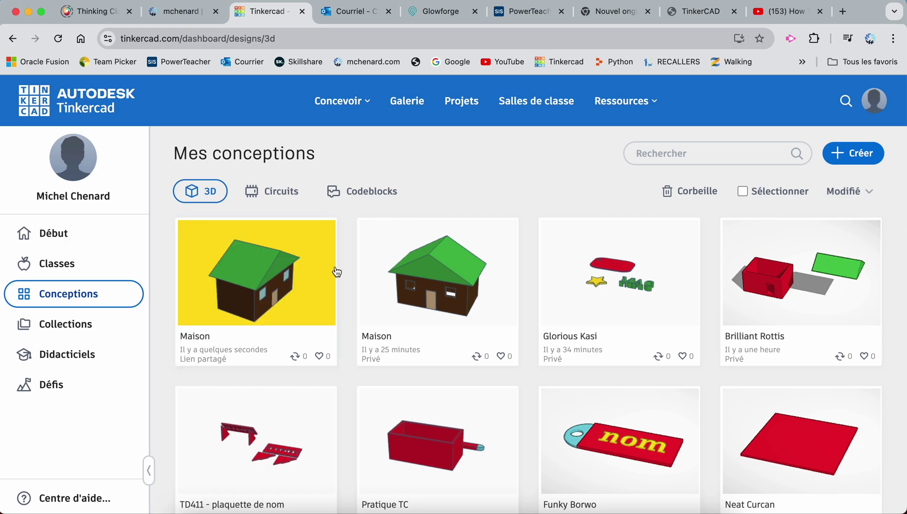
left_click(240, 286)
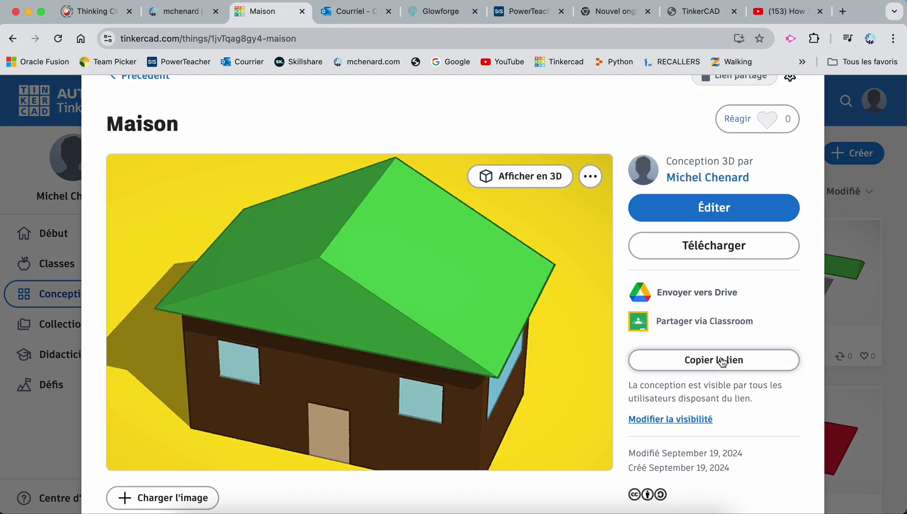
left_click(723, 361)
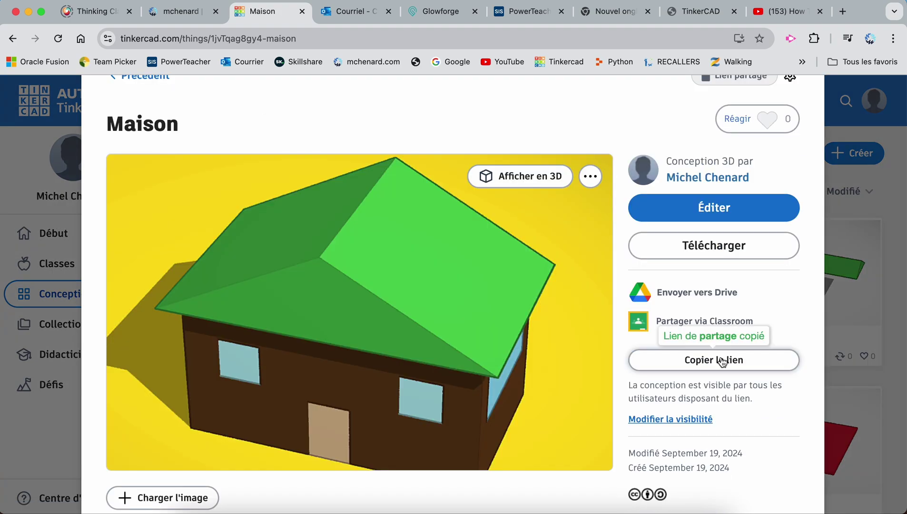
scroll(722, 360, "up", 2)
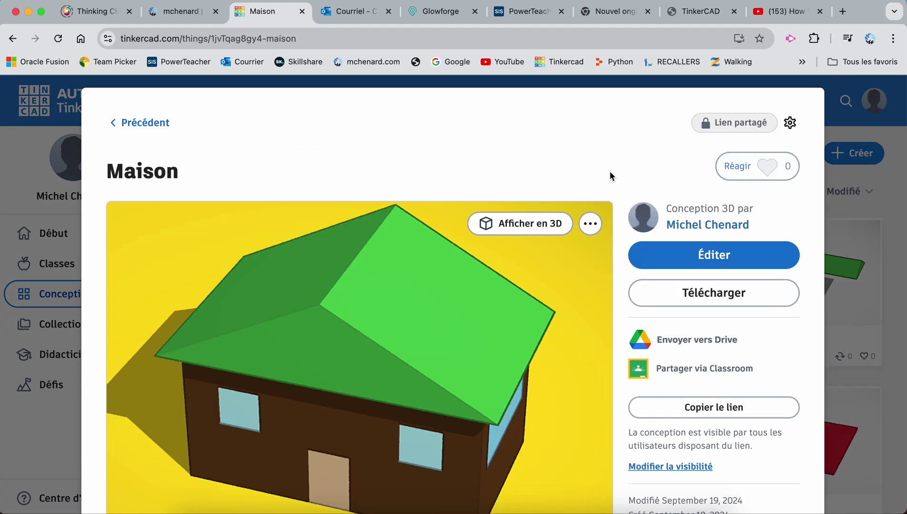
left_click(155, 127)
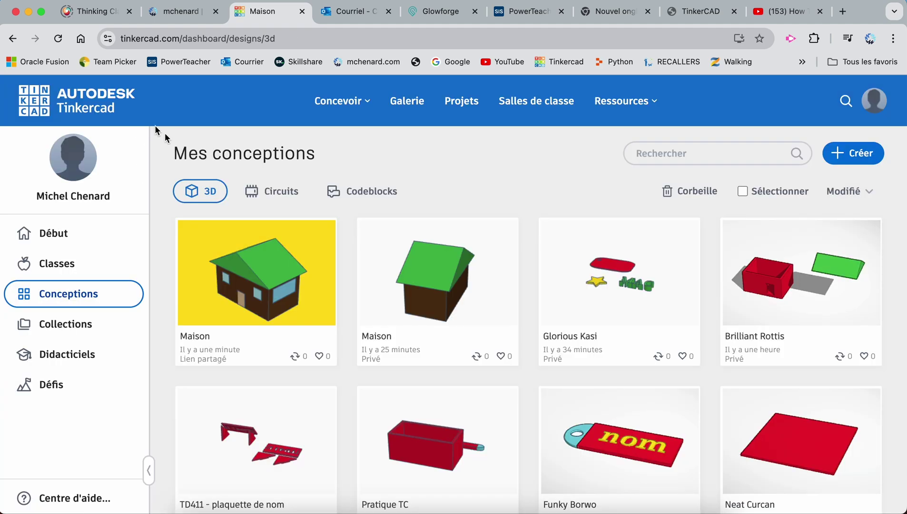
scroll(532, 189, "down", 2)
scroll(532, 189, "up", 2)
key("super+Tab")
Attach the pasted Maison link to the Tinkercad - Porte-Clés assignment from the General channel
left_click(490, 152)
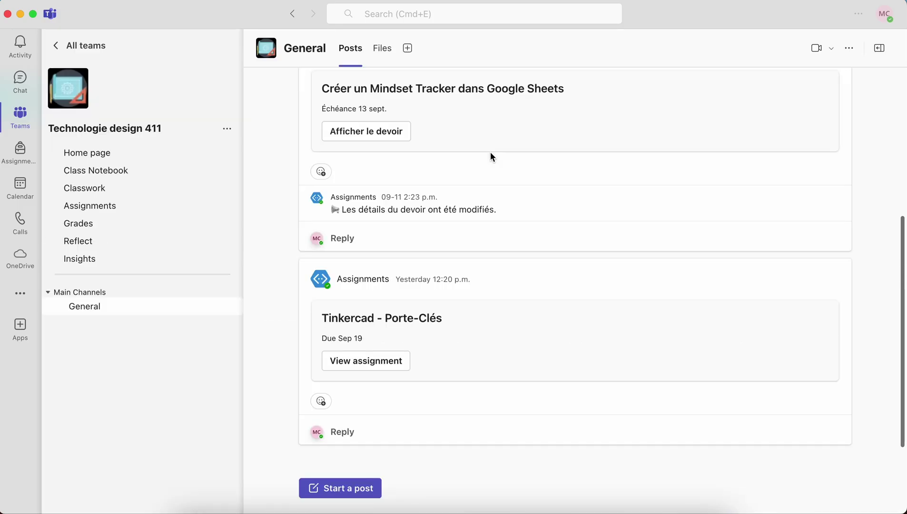
left_click(382, 365)
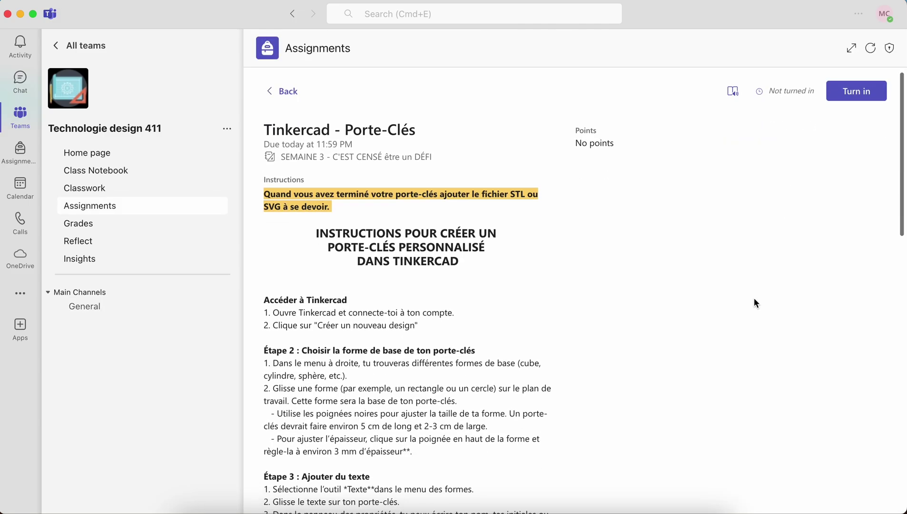
scroll(755, 300, "down", 15)
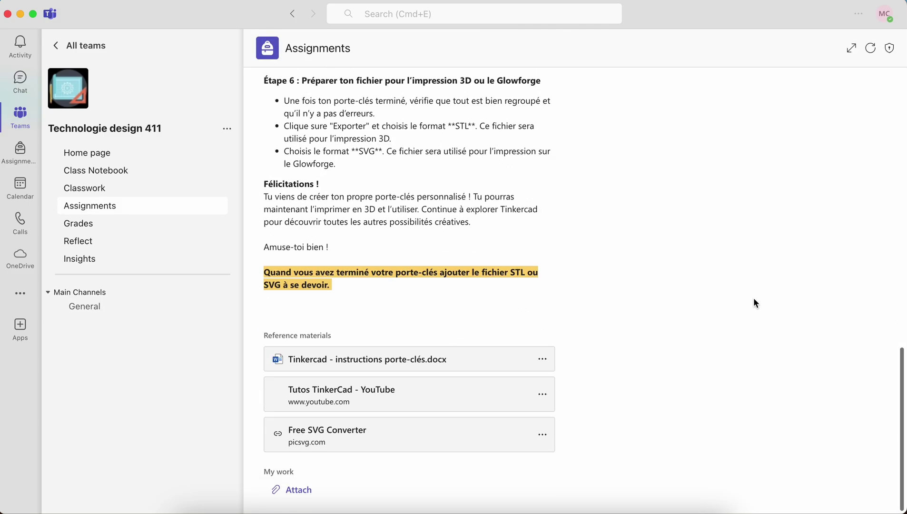
left_click(298, 490)
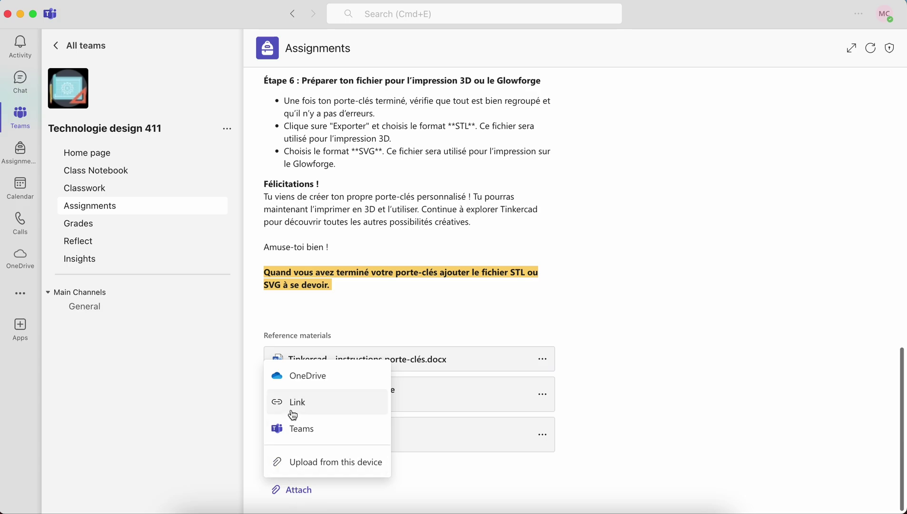
left_click(293, 405)
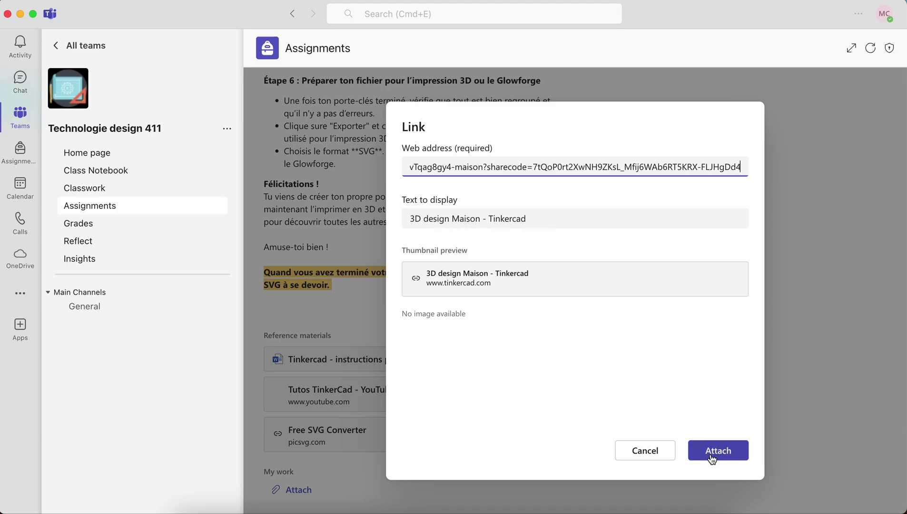
left_click(659, 456)
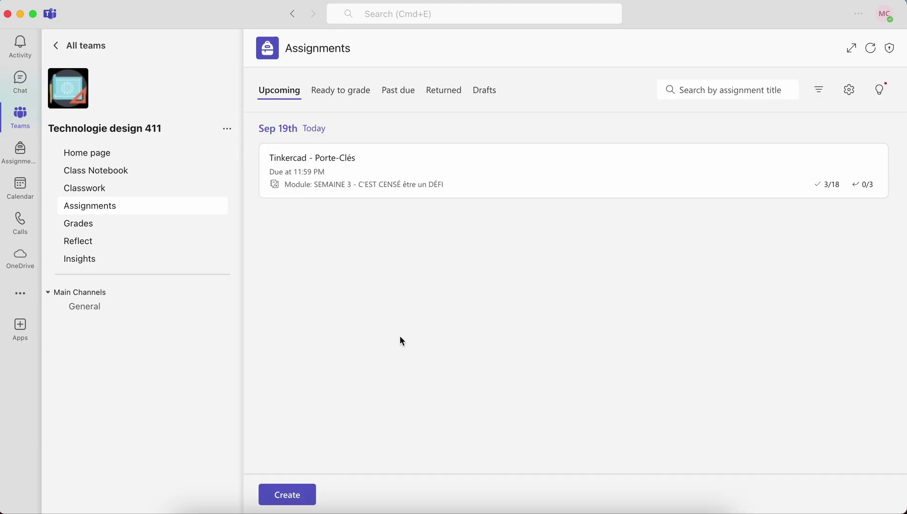